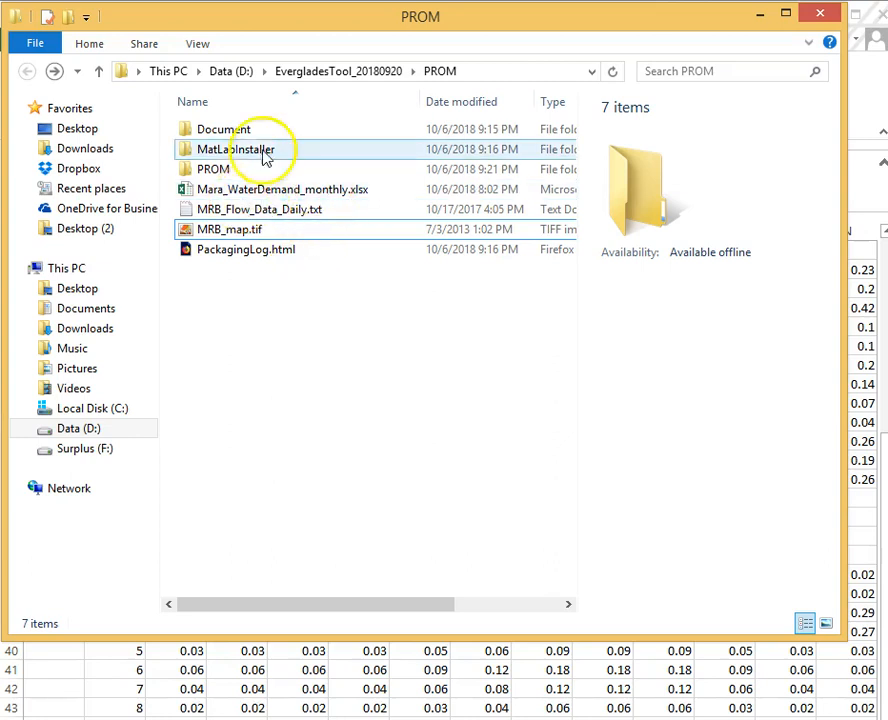
Look into the MatLabInstaller folder for the installer file and return to the parent PROM folder.
click(302, 216)
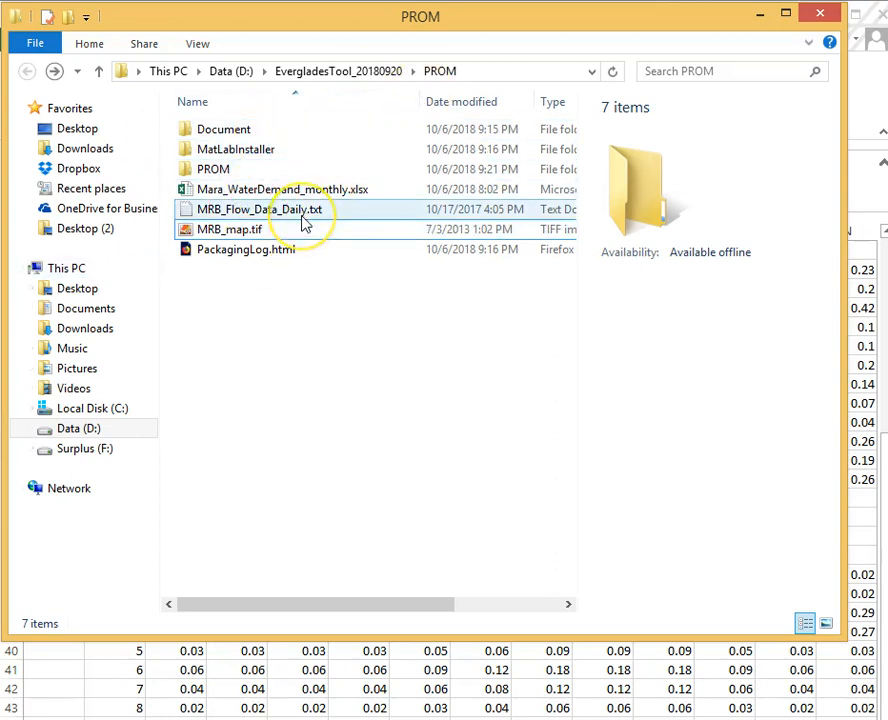
click(288, 168)
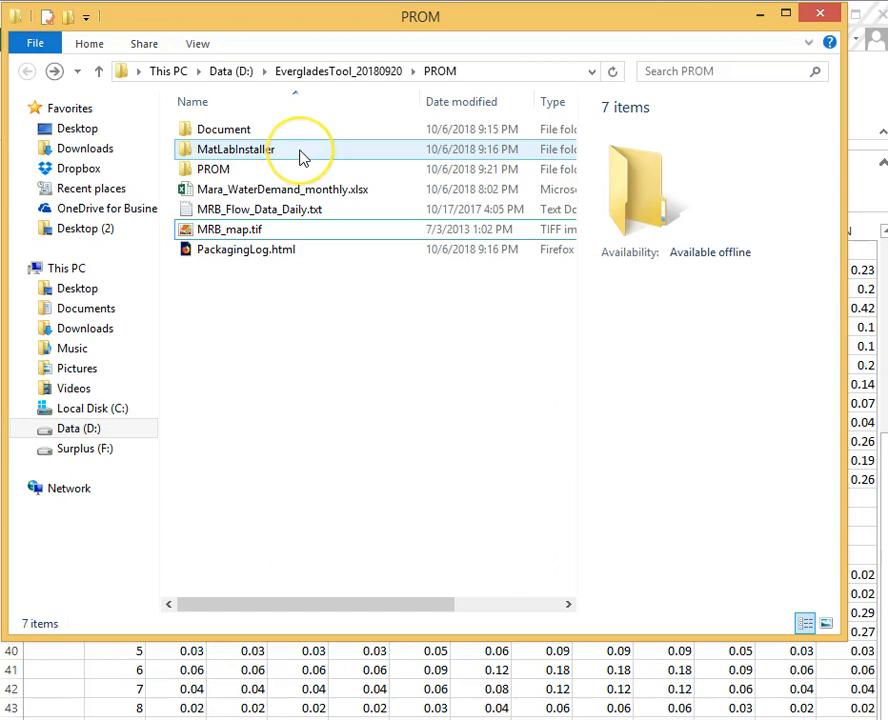
double_click(296, 153)
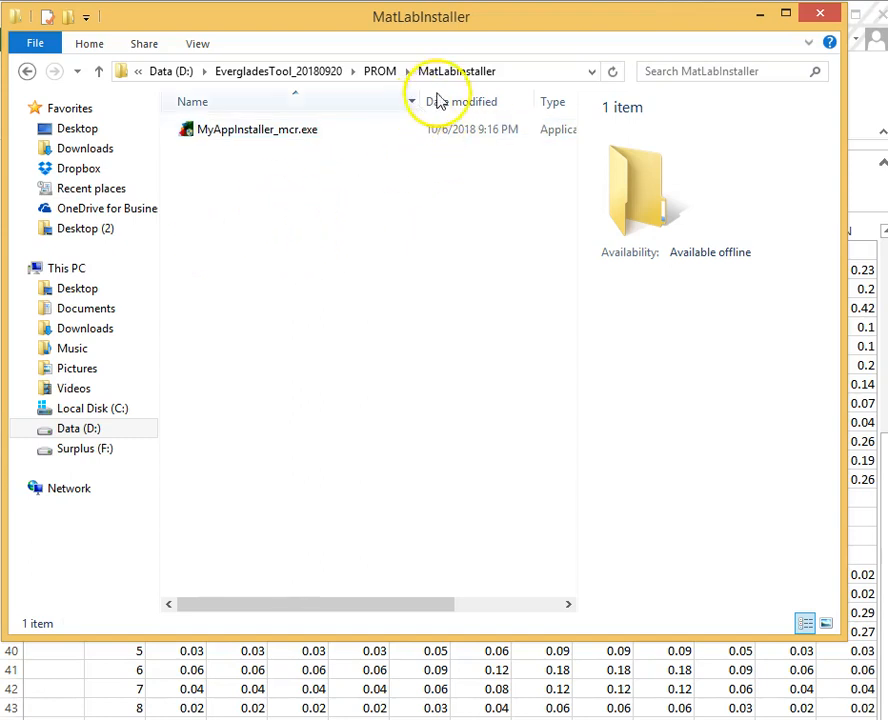
click(28, 72)
Launch PROM.exe from the inner PROM folder and move its window fully into view.
double_click(240, 170)
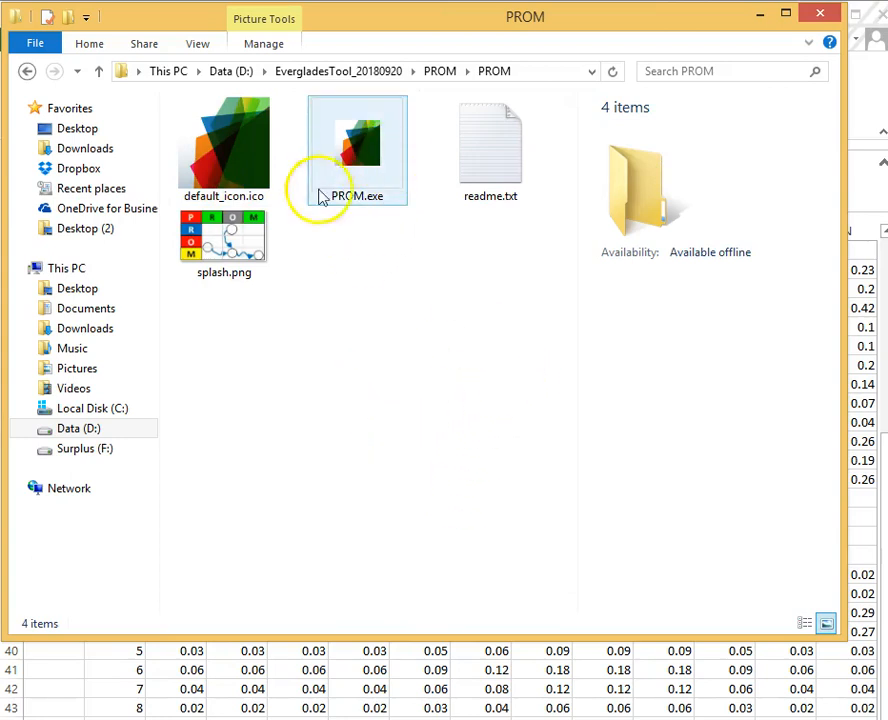
double_click(369, 170)
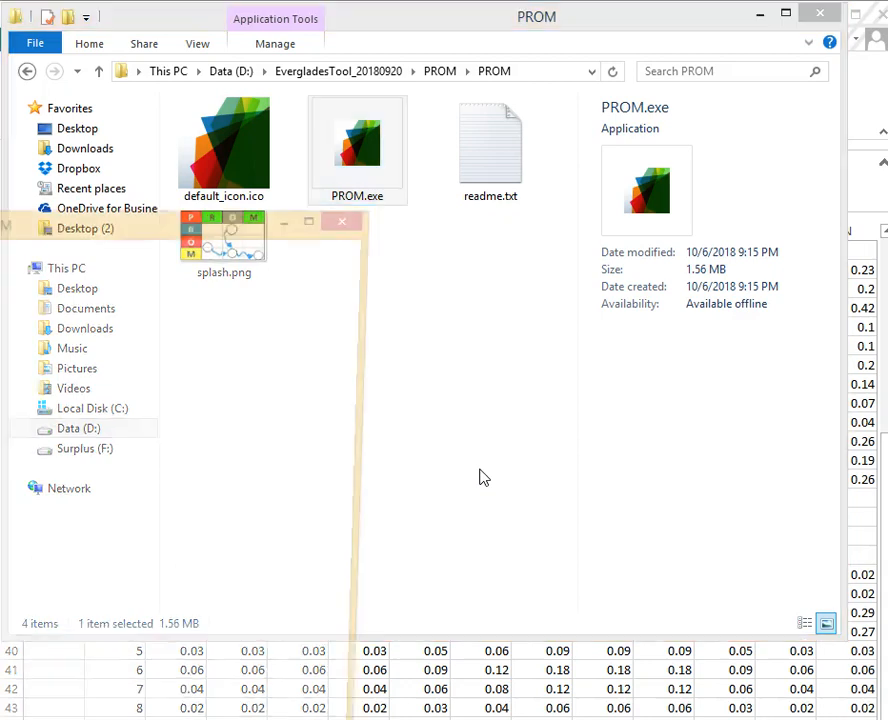
drag(84, 231, 500, 73)
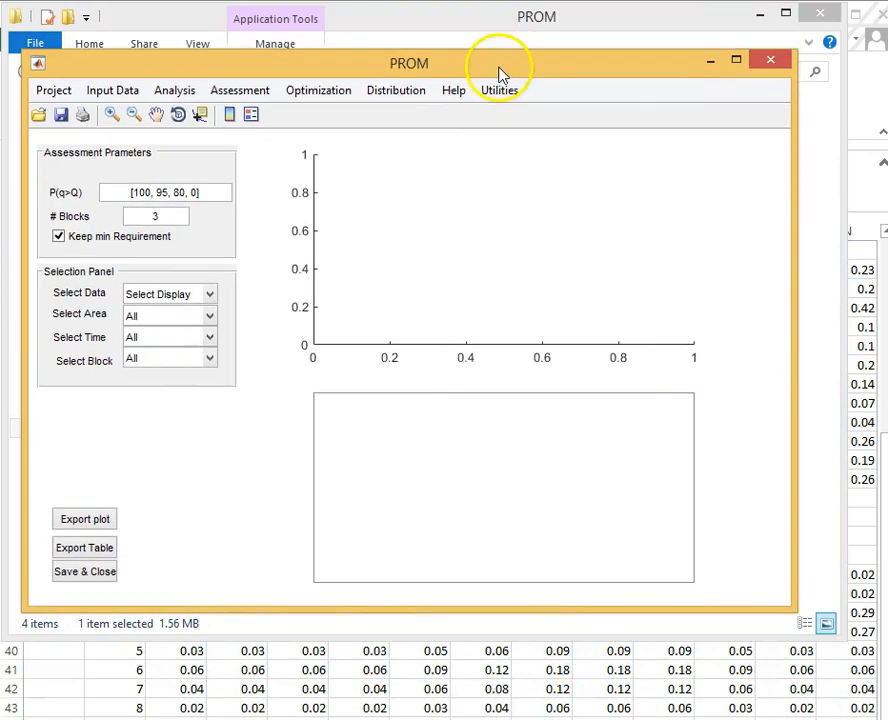
Minimize the file explorer and Excel windows so that only the PROM window stays on the desktop.
click(761, 17)
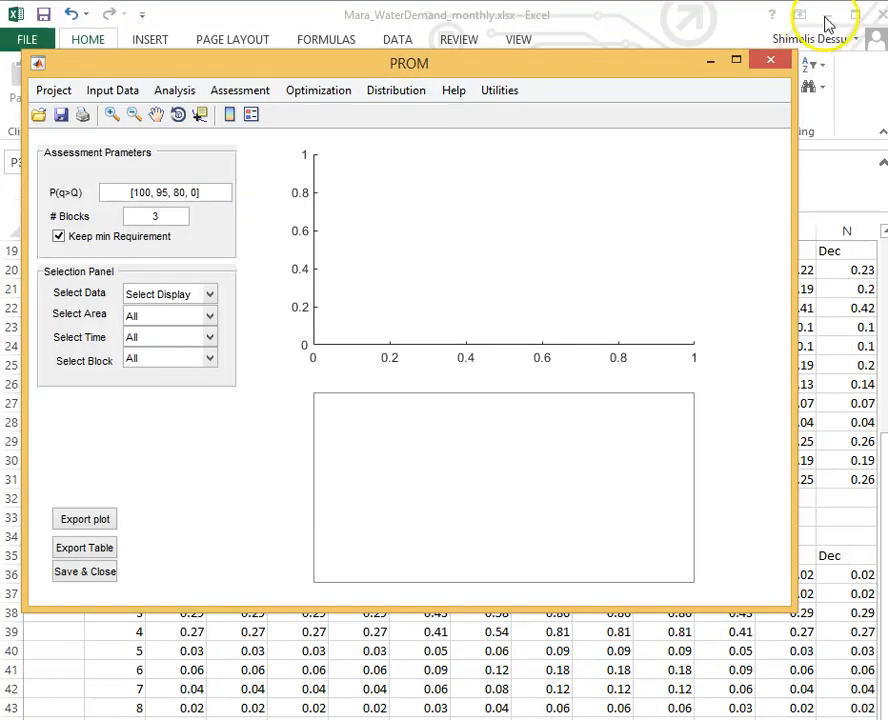
click(828, 22)
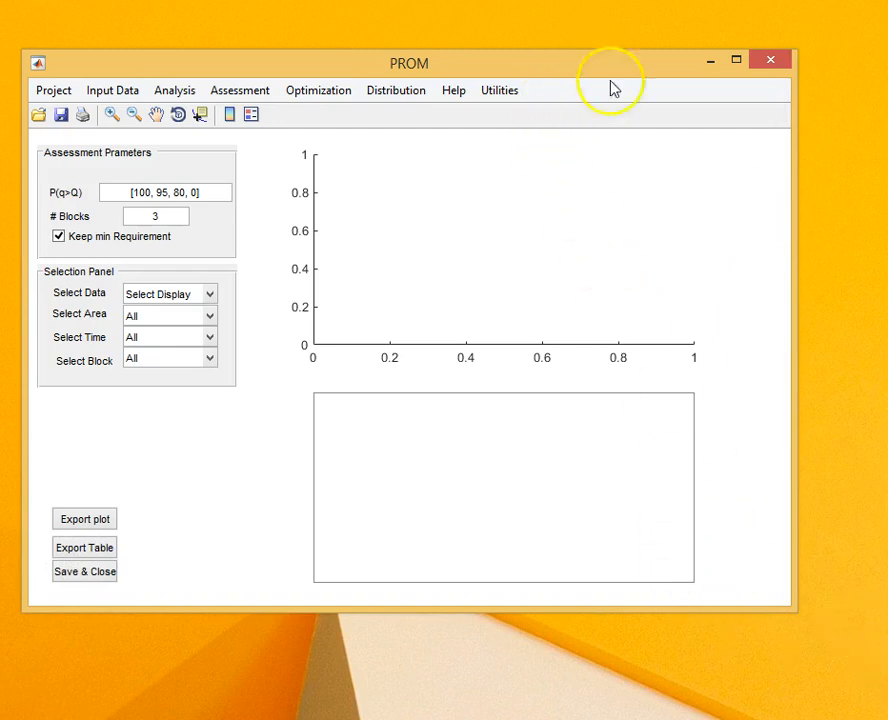
drag(612, 80, 652, 78)
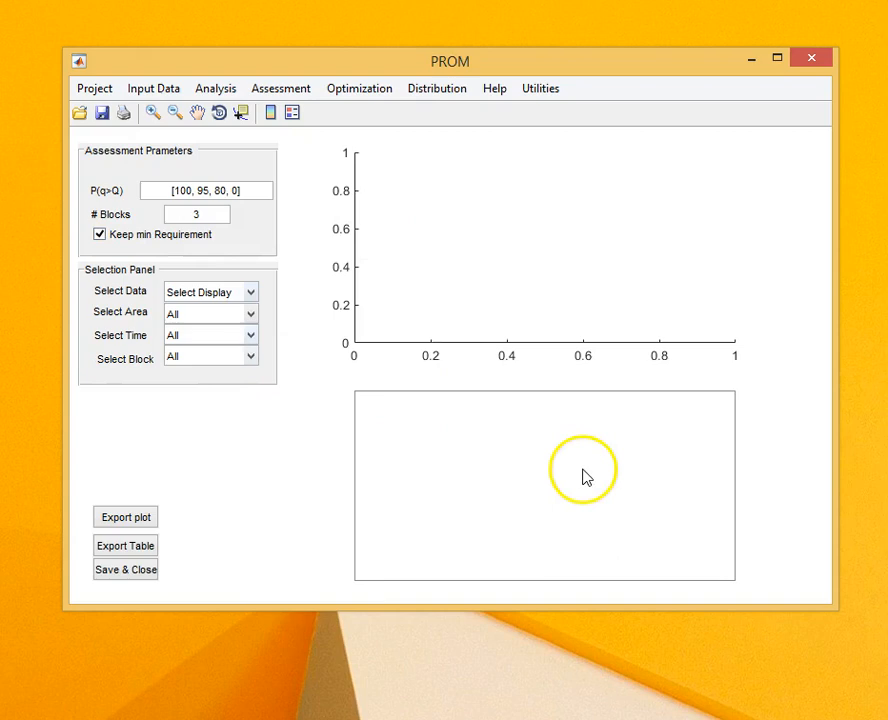
click(96, 90)
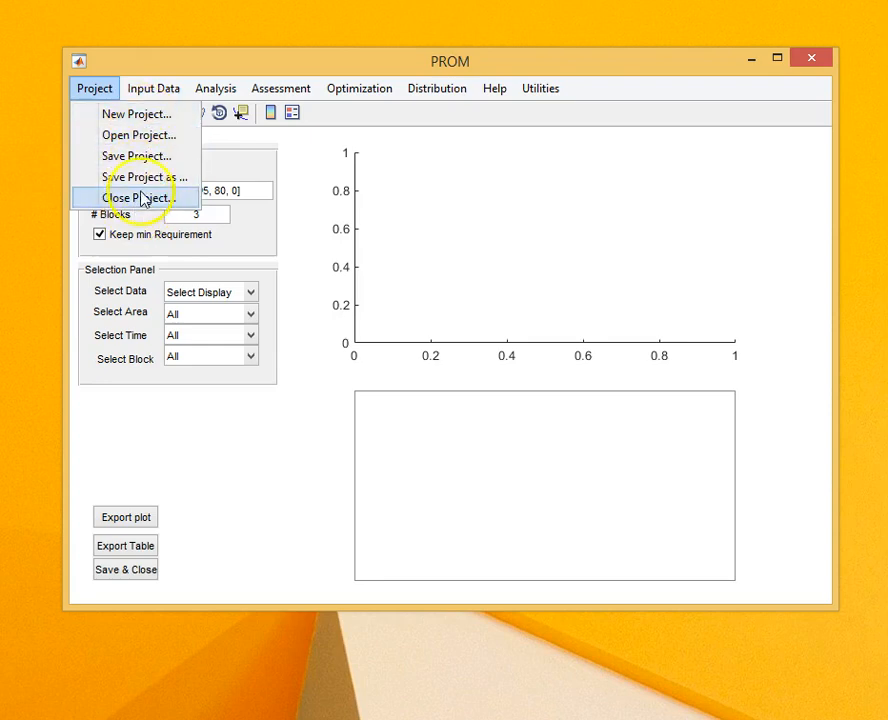
mouse_move(165, 90)
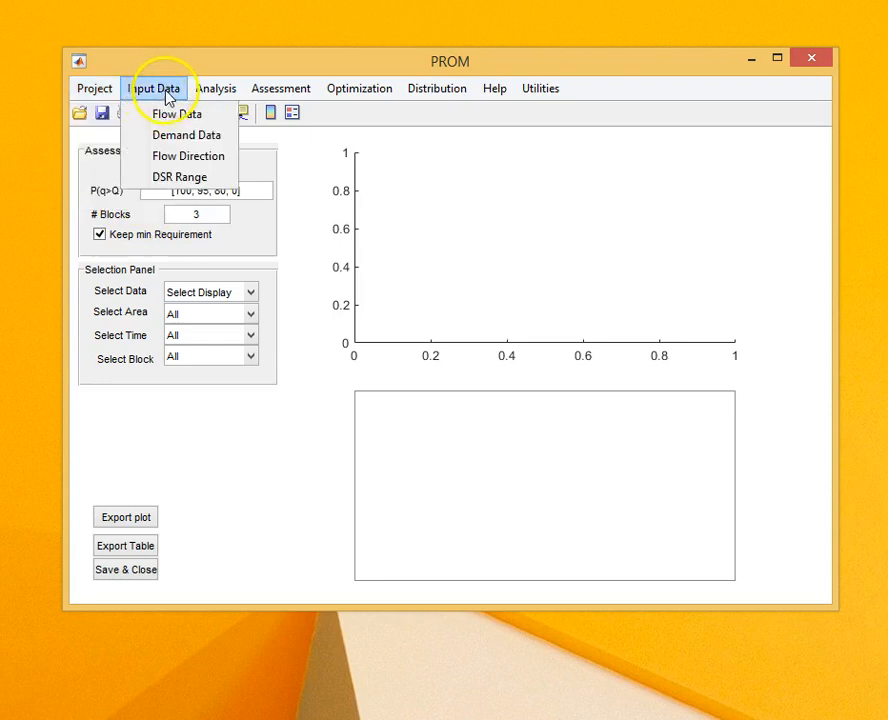
mouse_move(275, 98)
mouse_move(349, 92)
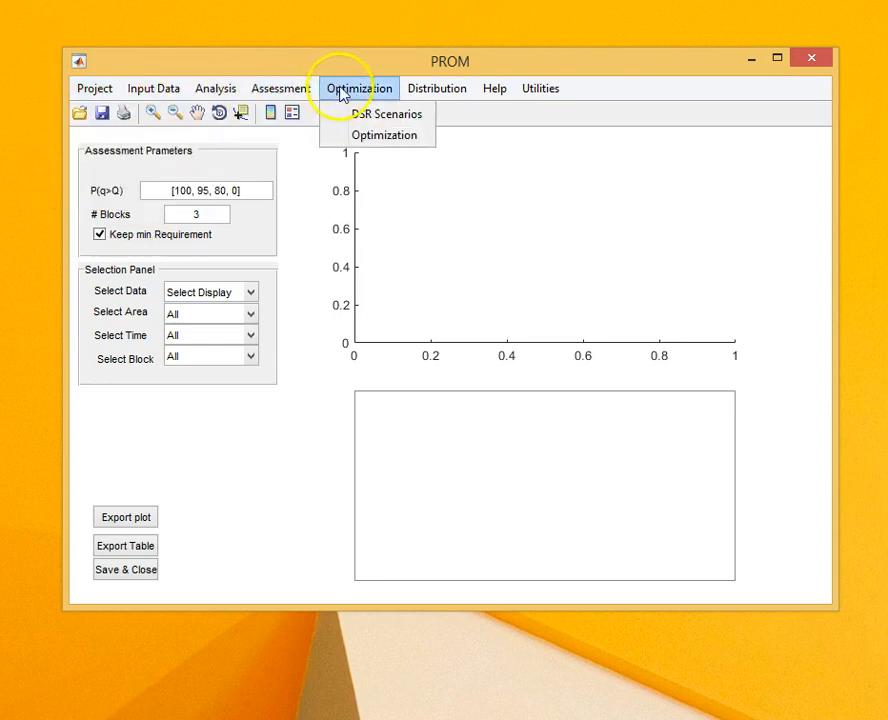
mouse_move(438, 95)
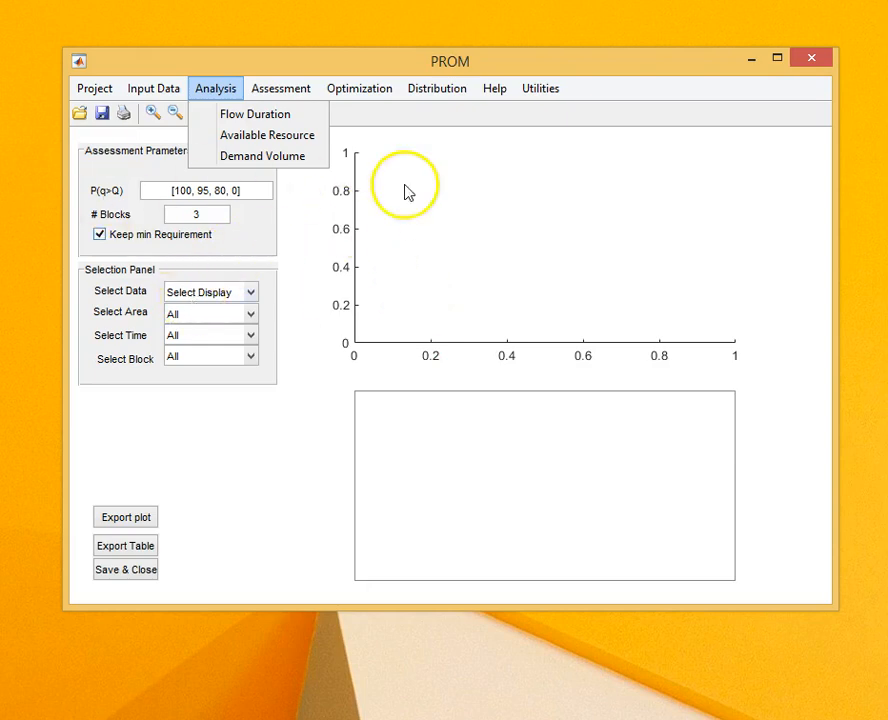
Enlarge the PROM window to fill nearly the whole screen.
mouse_move(99, 95)
drag(62, 47, 12, 10)
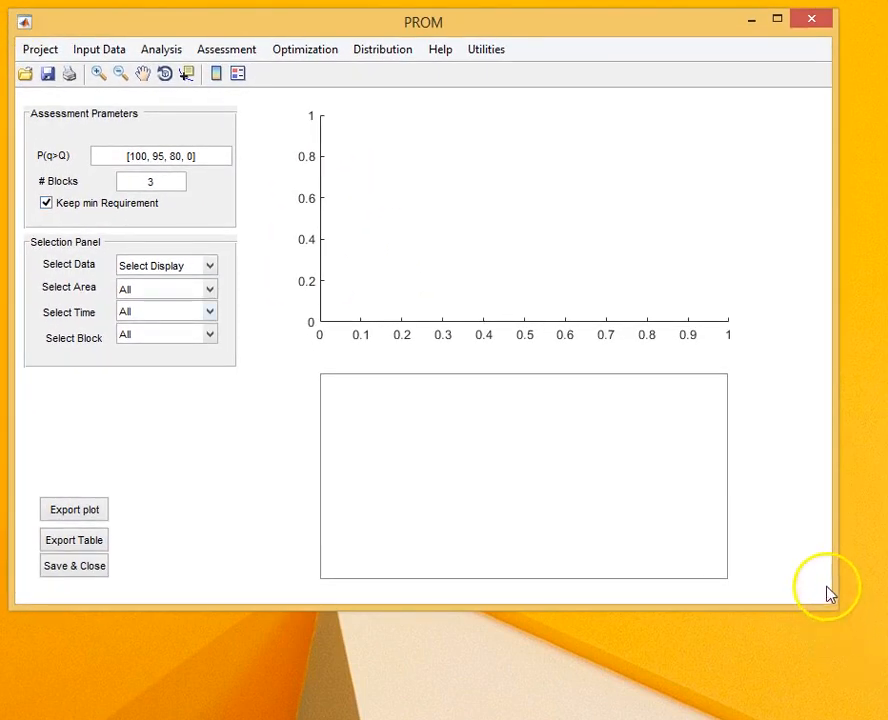
drag(834, 607, 873, 708)
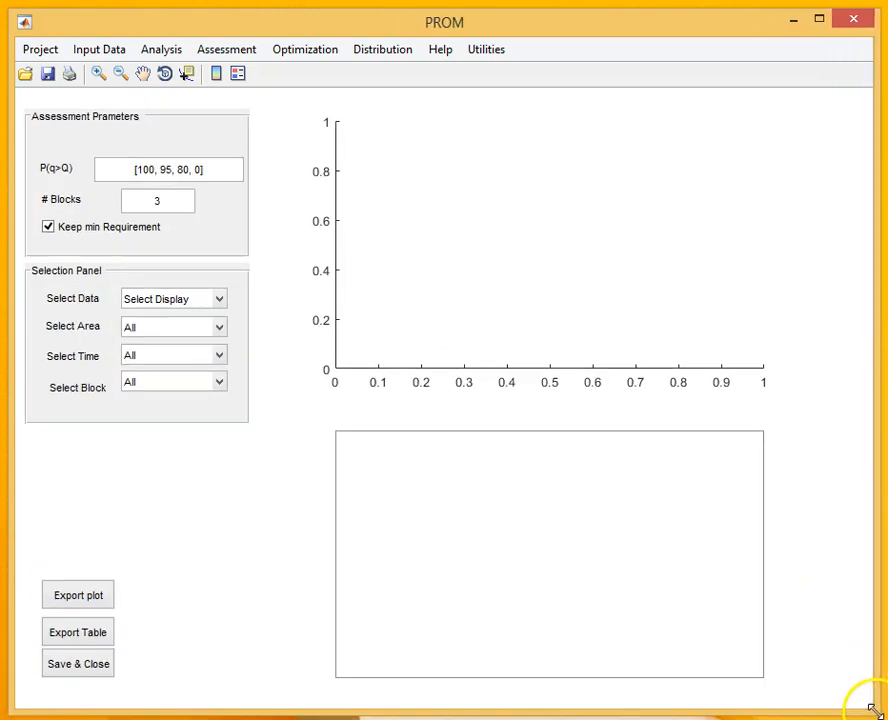
Load MRB_Flow_Data_Daily.txt from the parent PROM folder as the flow data.
click(105, 53)
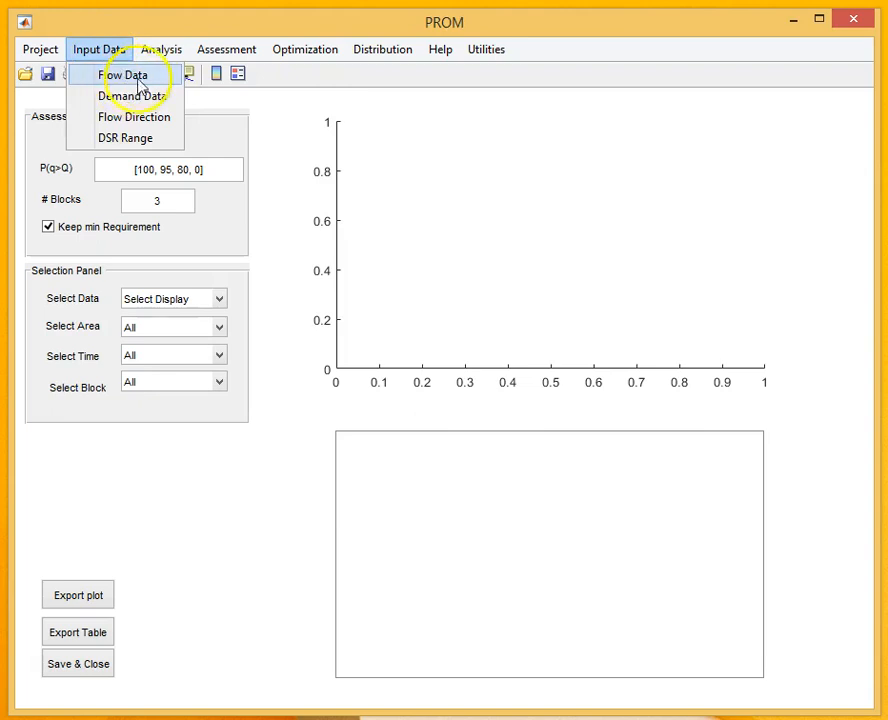
click(117, 76)
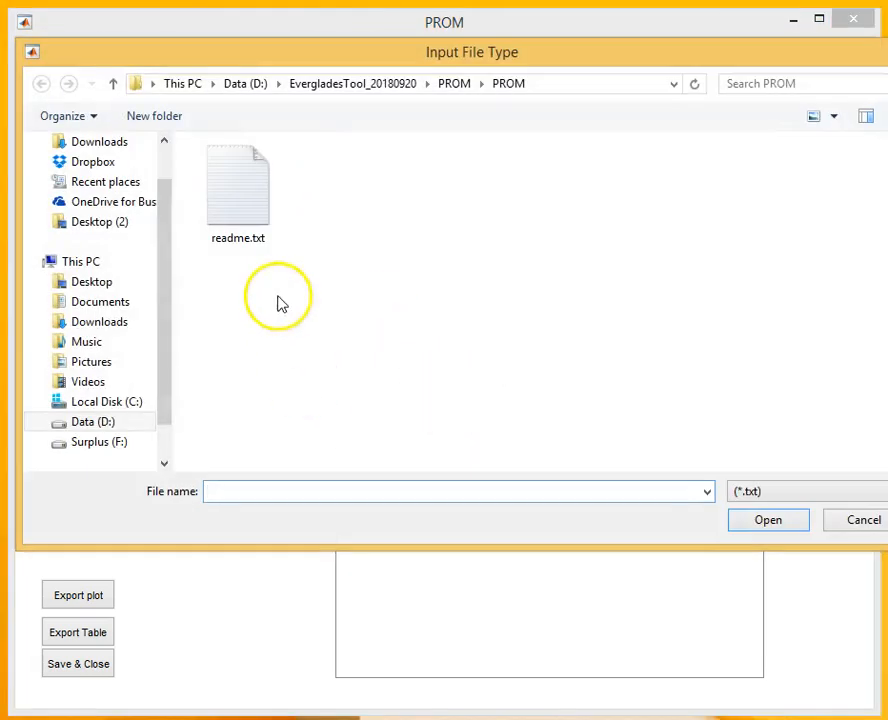
click(463, 85)
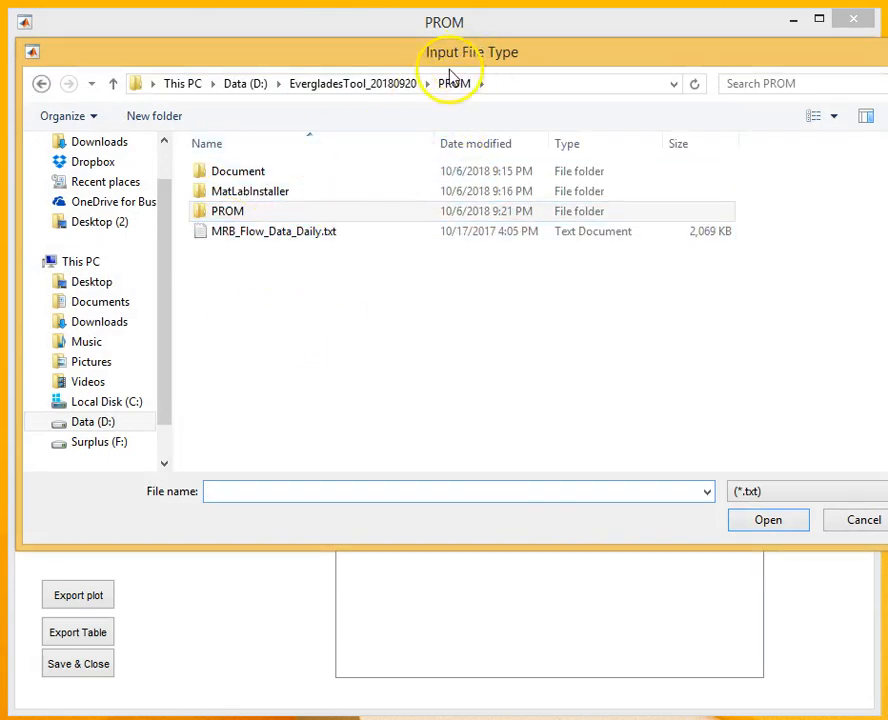
click(278, 231)
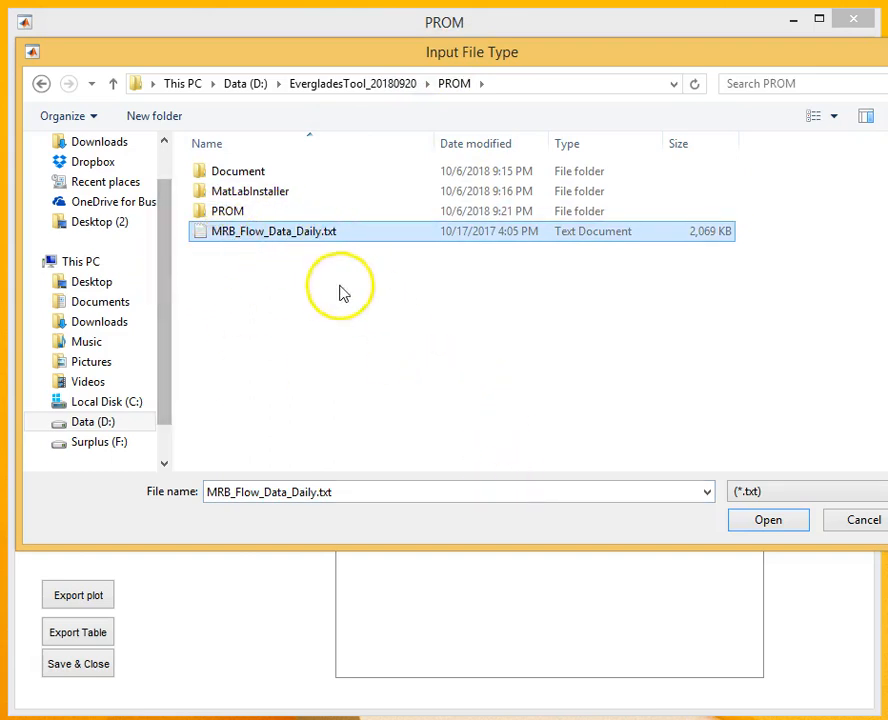
click(772, 532)
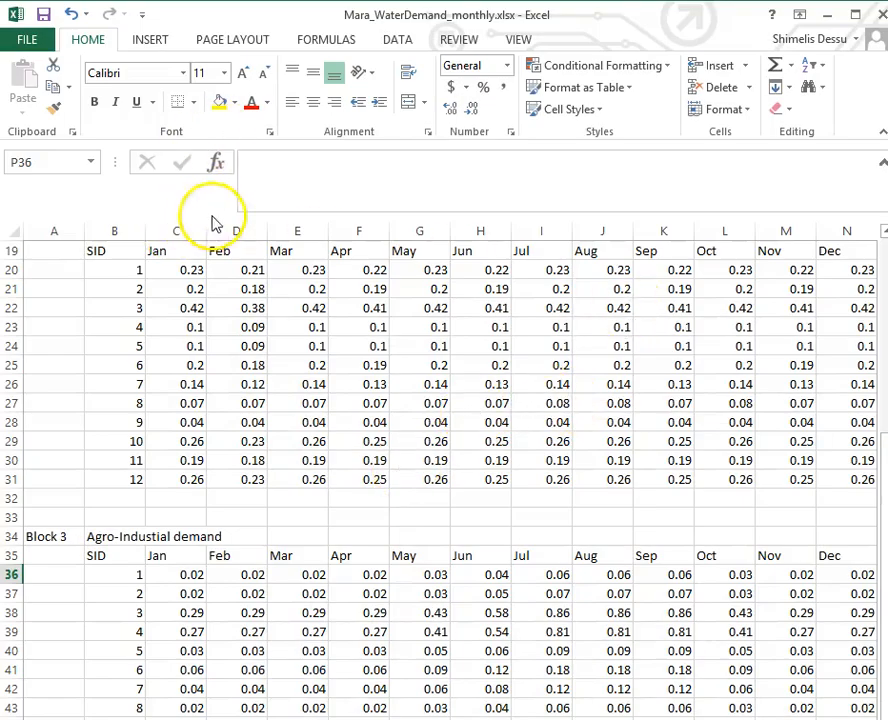
Examine the environmental, domestic and agro-industrial demand blocks in Mara_WaterDemand_monthly.xlsx in Excel, and return to PROM.
click(375, 424)
scroll(425, 445, up, 2)
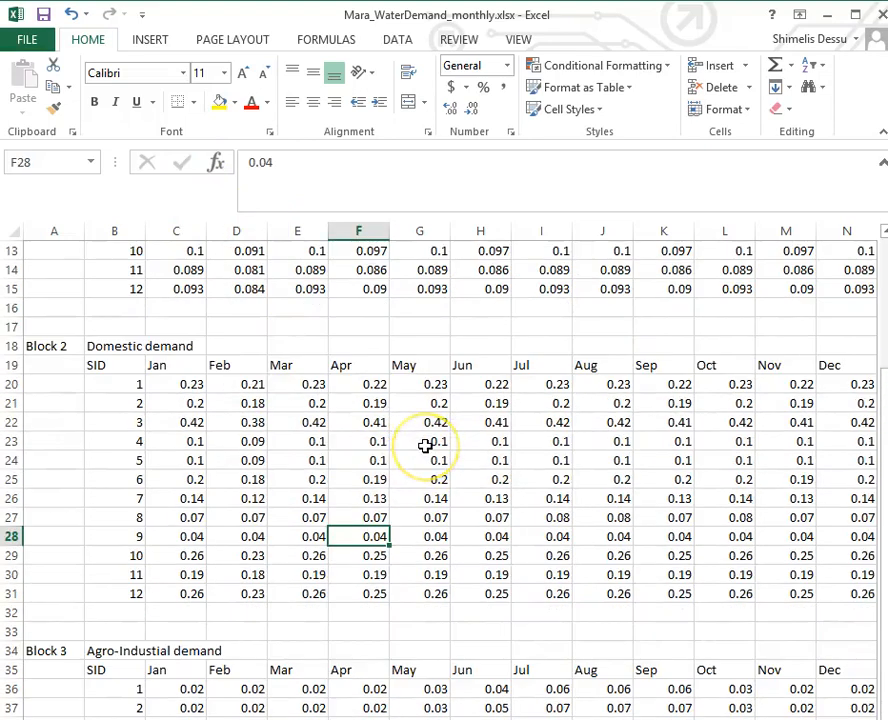
scroll(425, 445, up, 4)
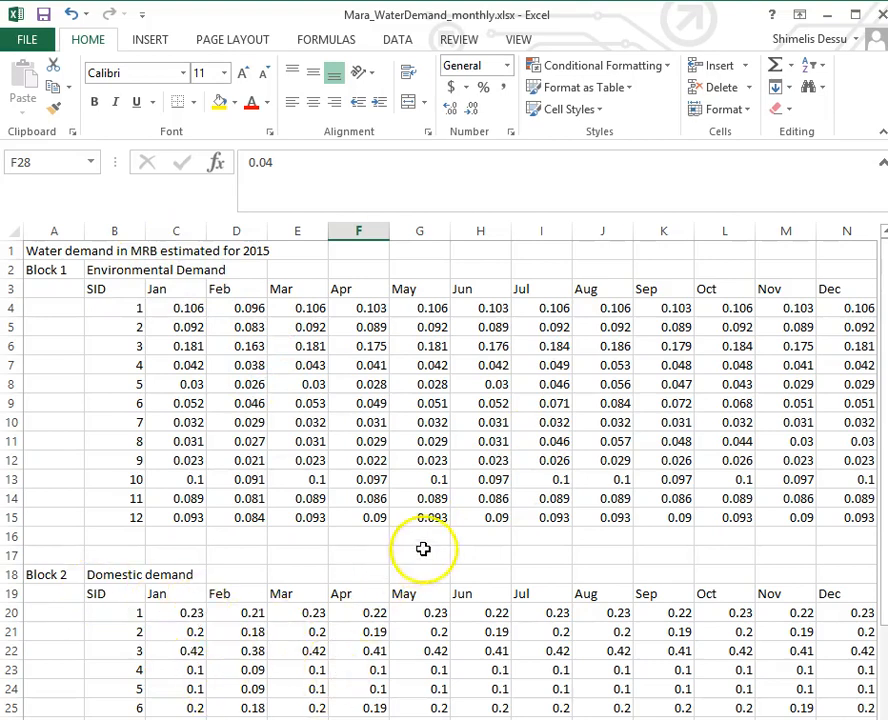
click(519, 479)
scroll(505, 488, down, 4)
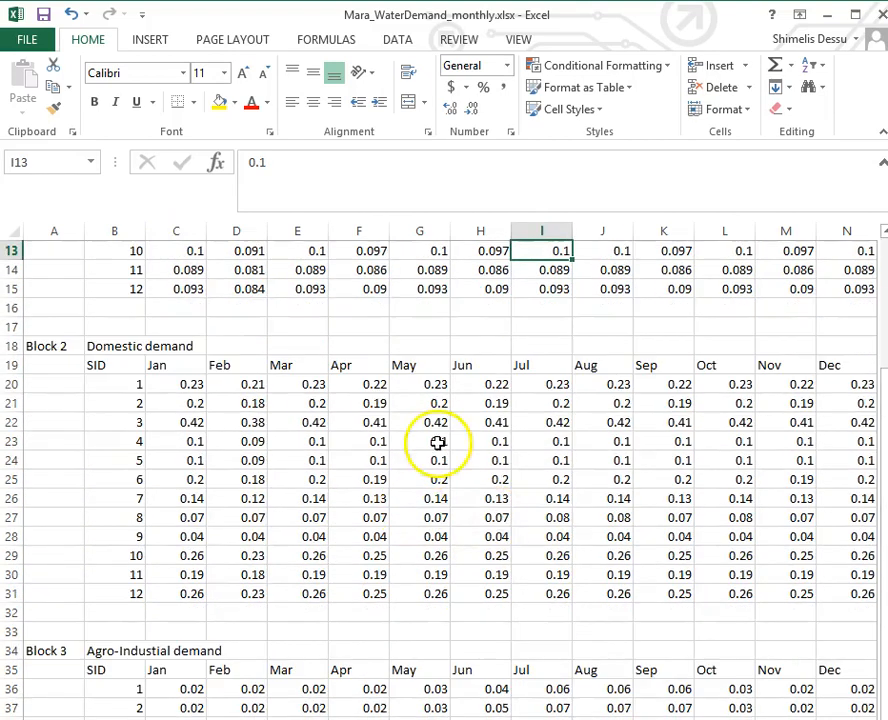
scroll(510, 530, down, 3)
scroll(510, 530, down, 2)
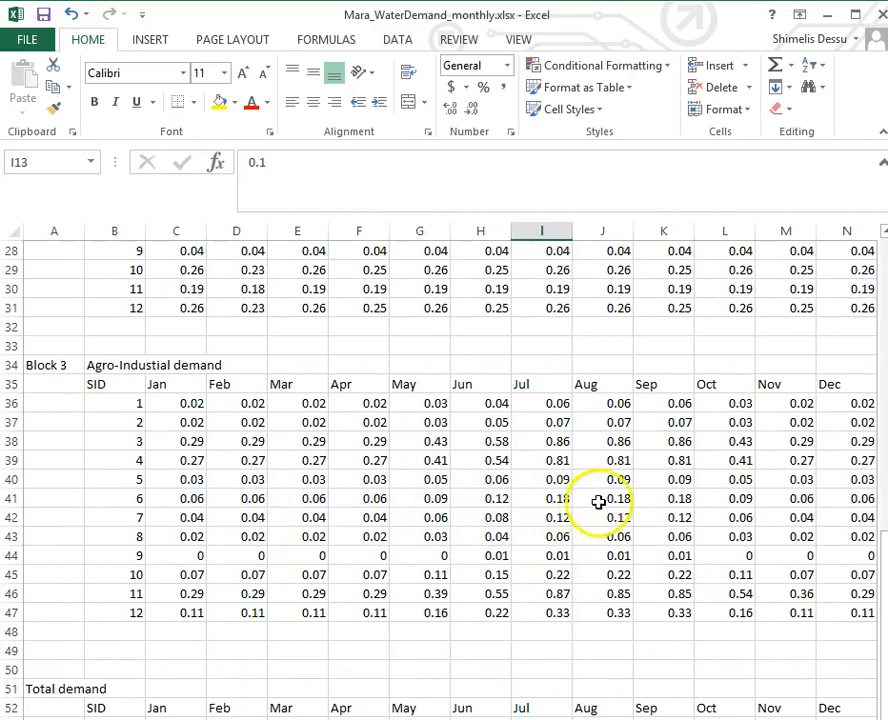
scroll(497, 558, up, 1)
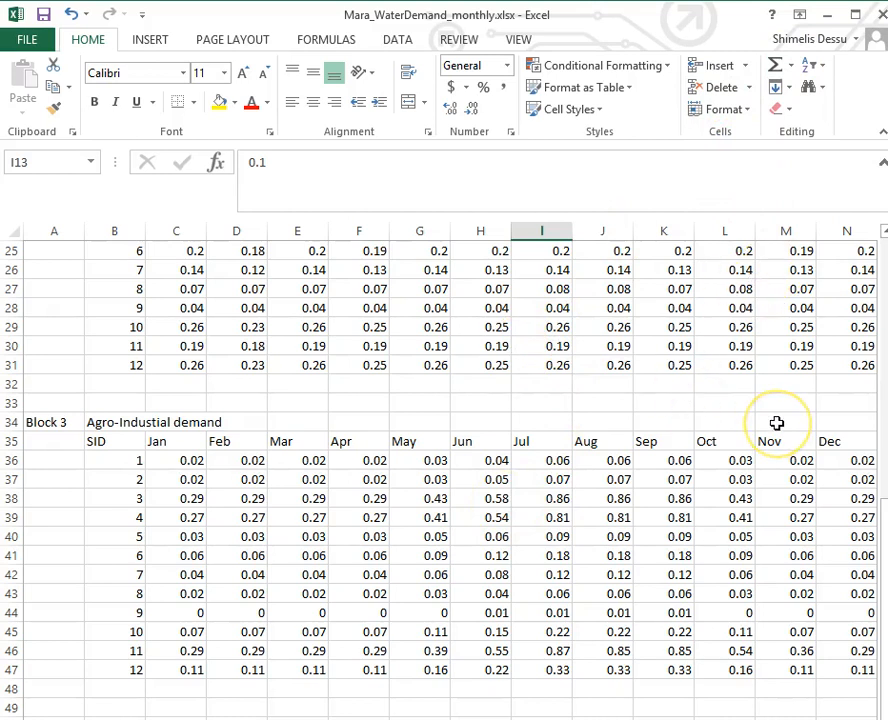
click(828, 15)
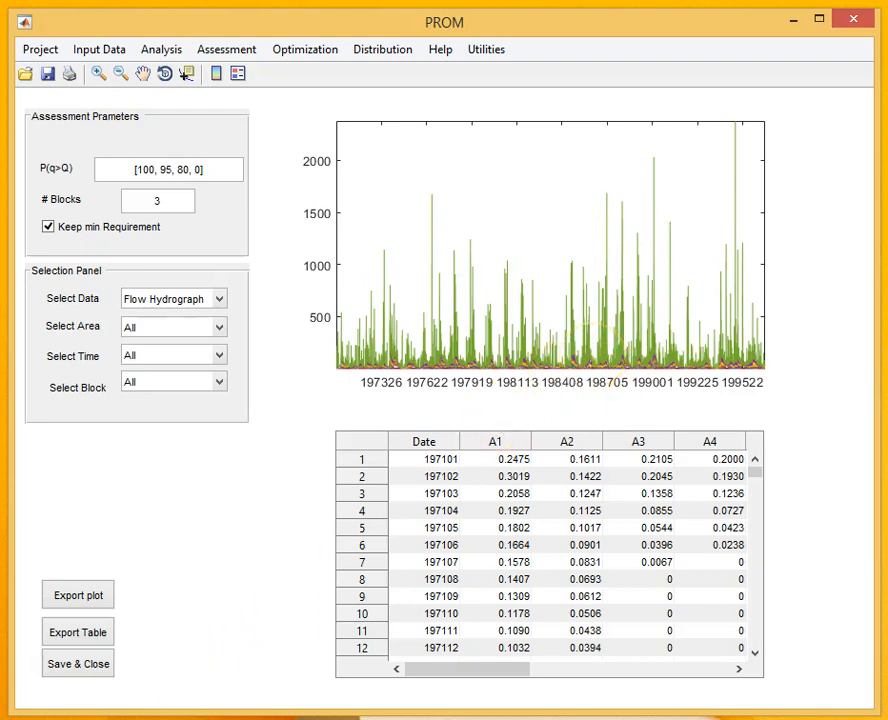
Open the Demand Data input window and move it fully into view over the main PROM window.
click(80, 718)
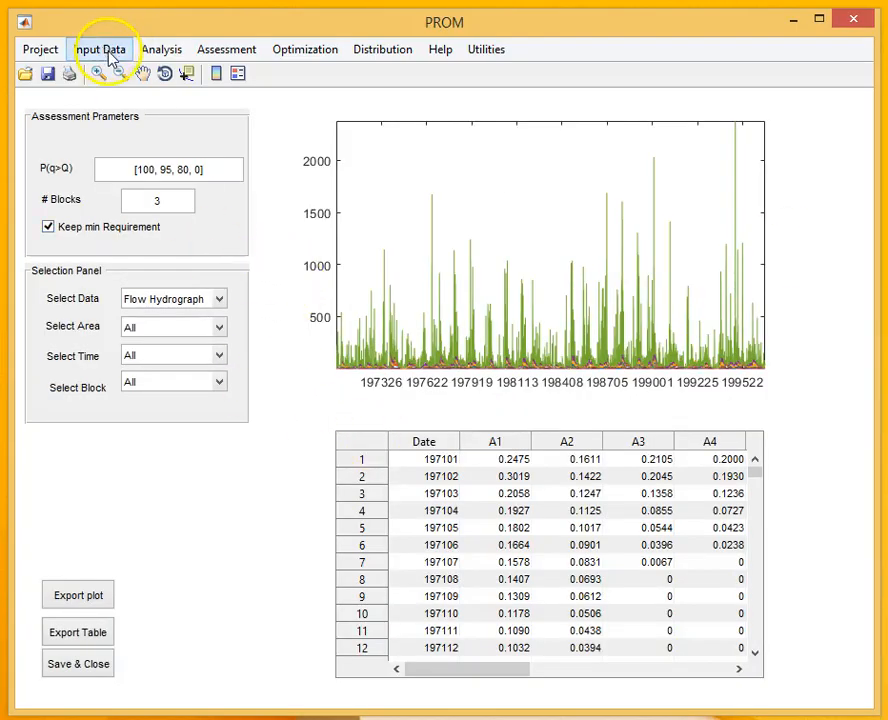
click(100, 49)
click(106, 97)
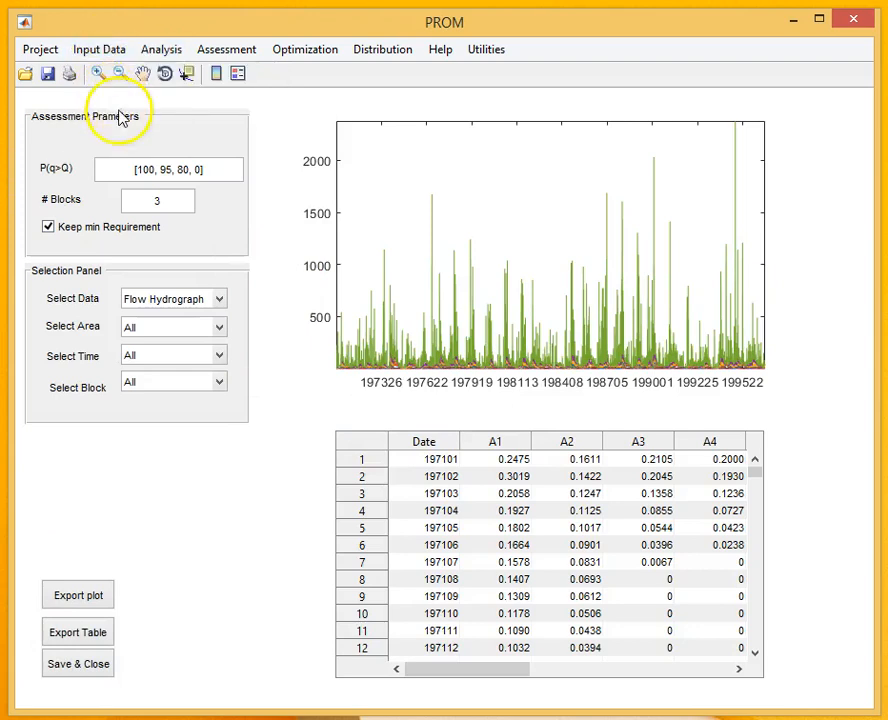
drag(85, 252, 535, 166)
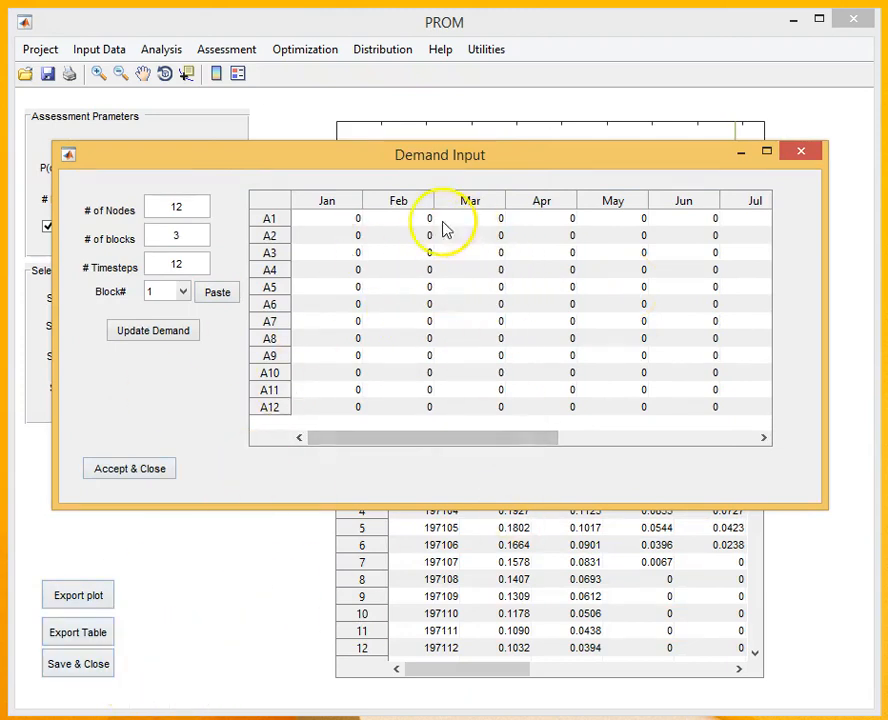
Move the Demand Input window aside to view the main window's assessment parameters, and bring it back in front.
drag(332, 162, 341, 385)
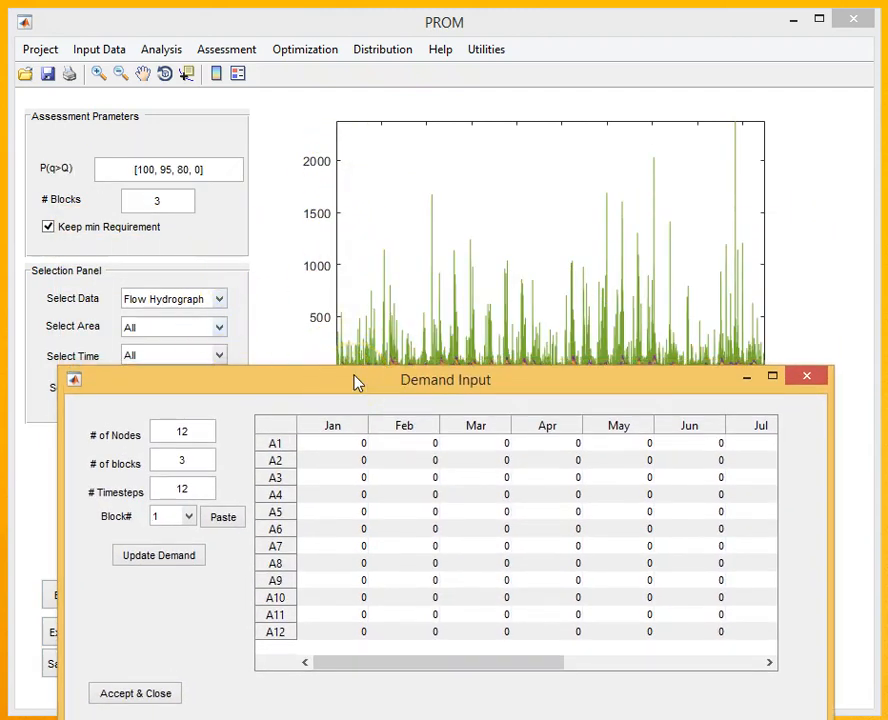
click(286, 103)
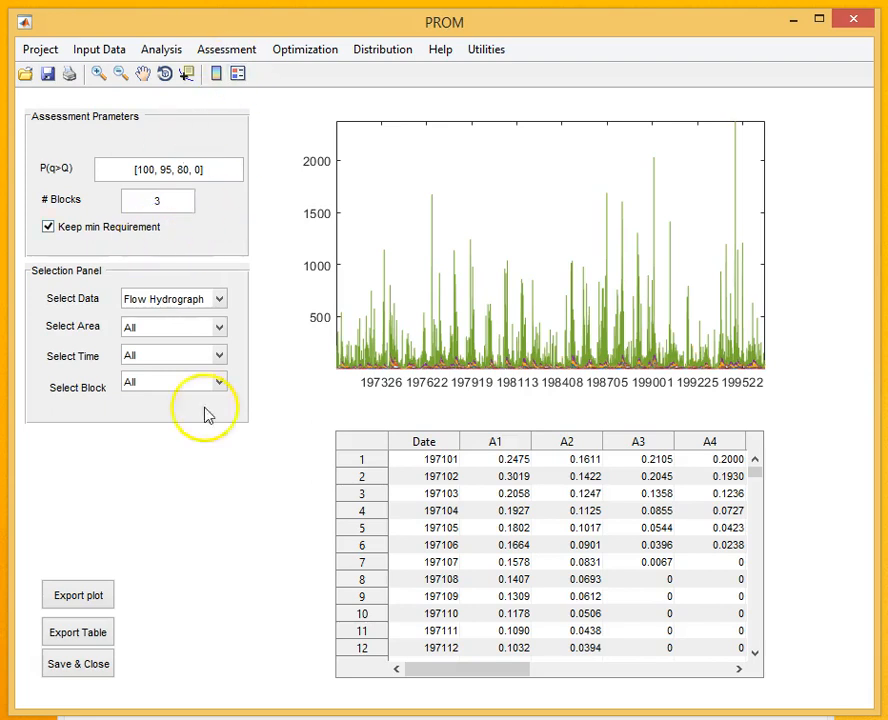
click(20, 719)
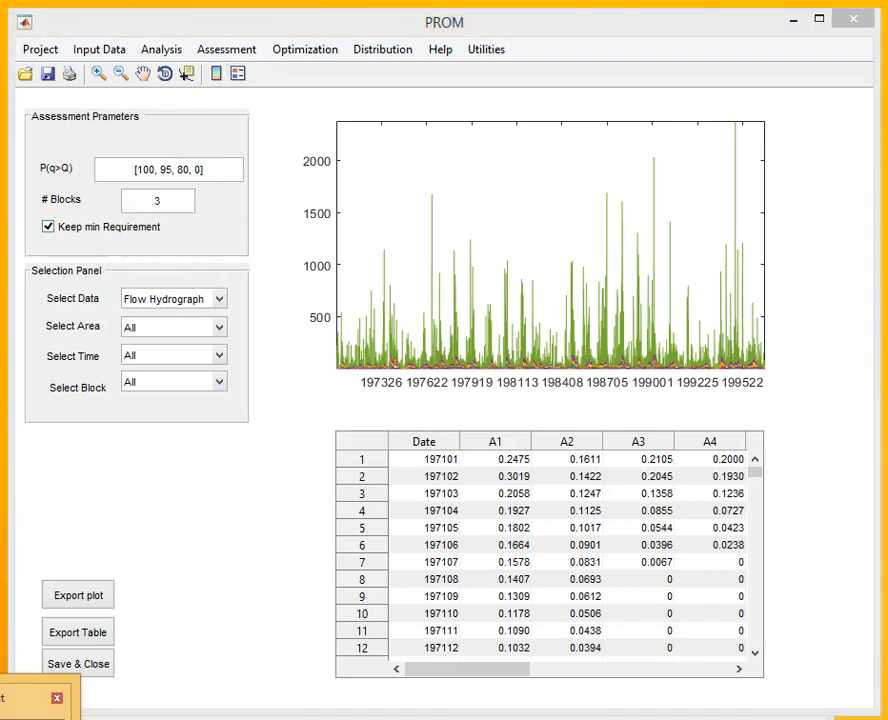
click(36, 718)
drag(337, 397, 346, 178)
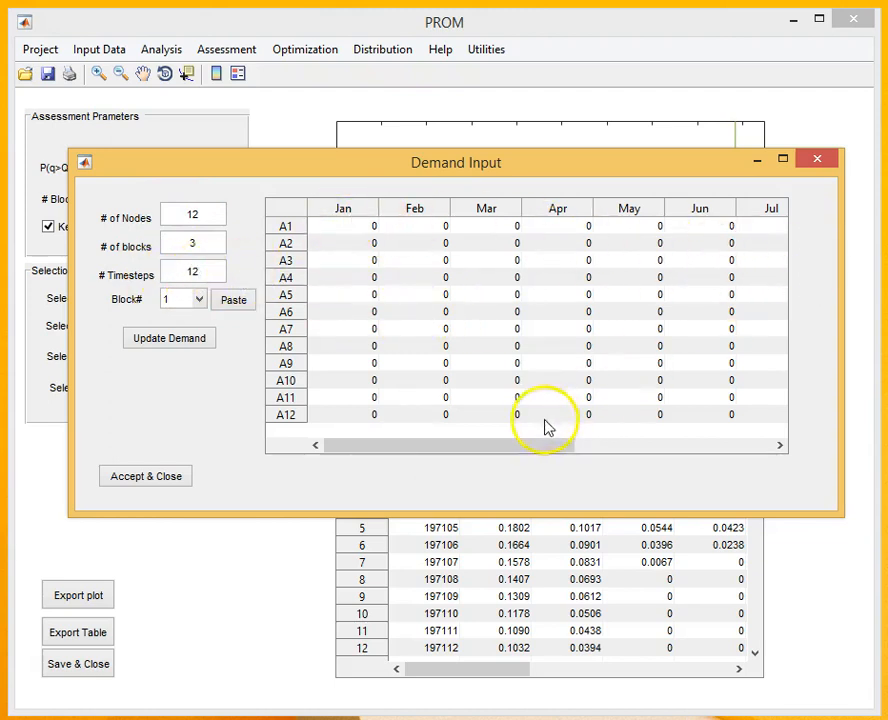
mouse_move(530, 450)
mouse_down()
mouse_move(790, 470)
mouse_move(525, 460)
mouse_up()
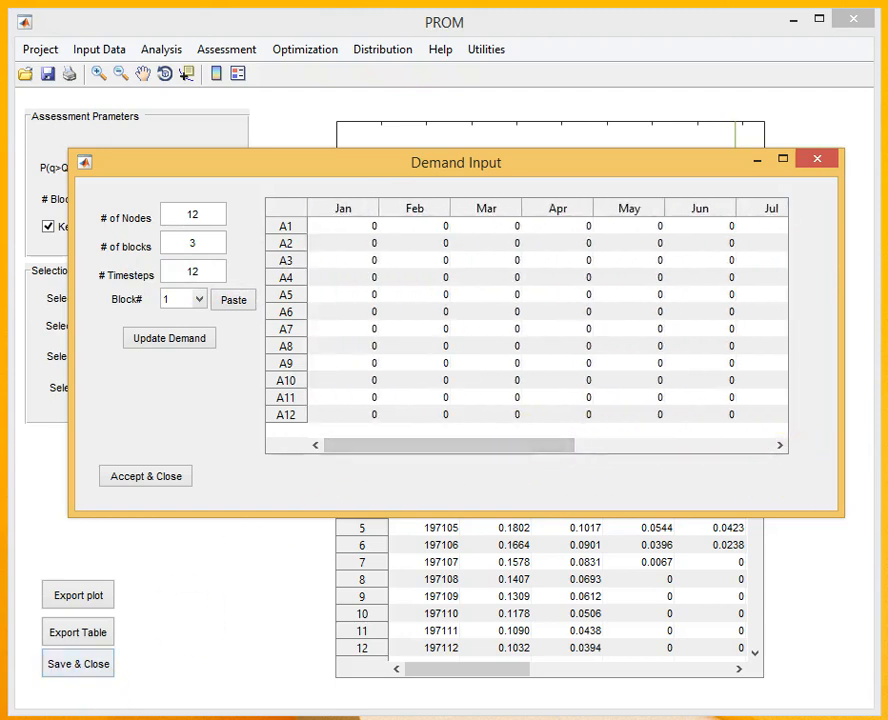
Copy the January to December environmental demand values for SIDs 1 to 12 from Mara_WaterDemand_monthly.xlsx in Excel.
key(alt+Tab)
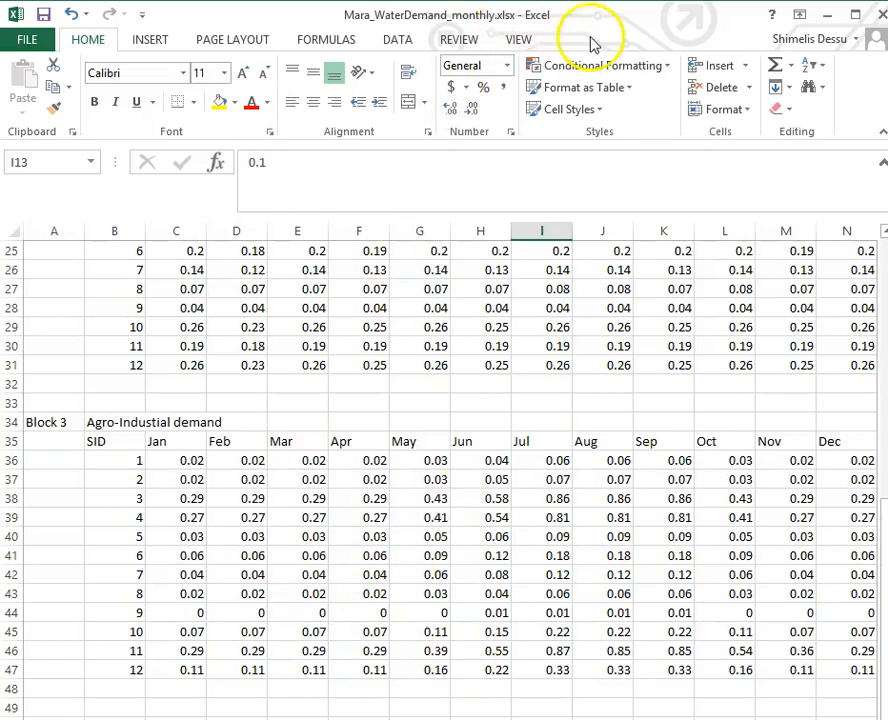
drag(613, 33, 556, 40)
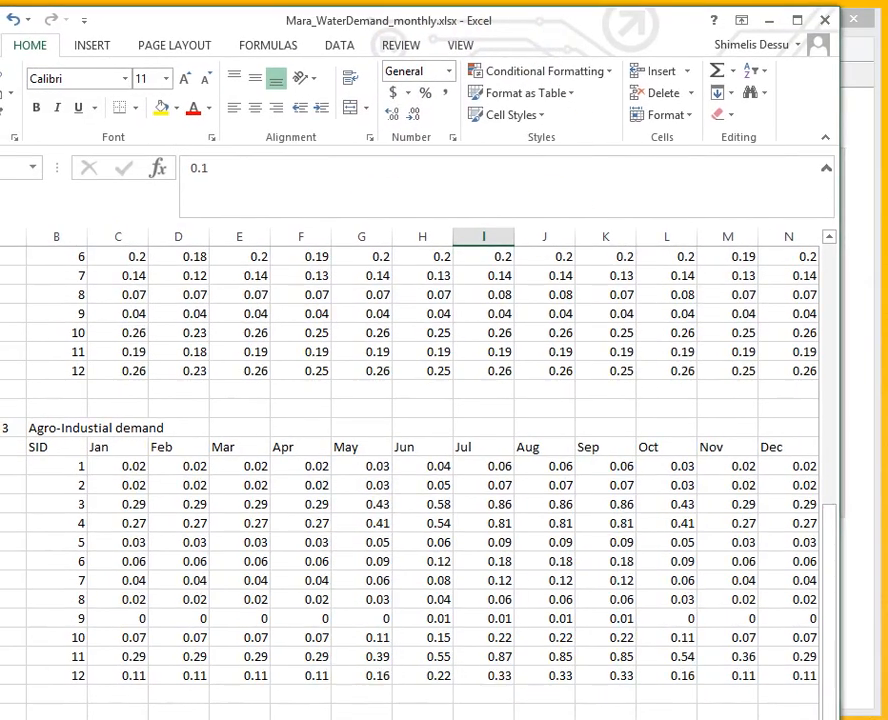
click(483, 447)
scroll(476, 440, up, 5)
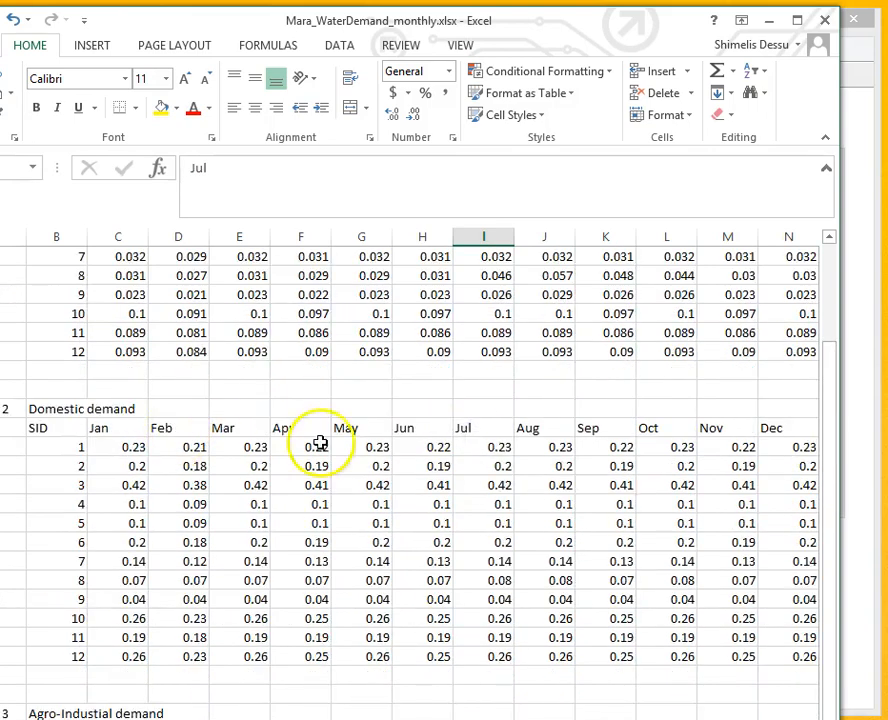
scroll(318, 443, up, 3)
drag(113, 313, 180, 333)
drag(411, 361, 812, 518)
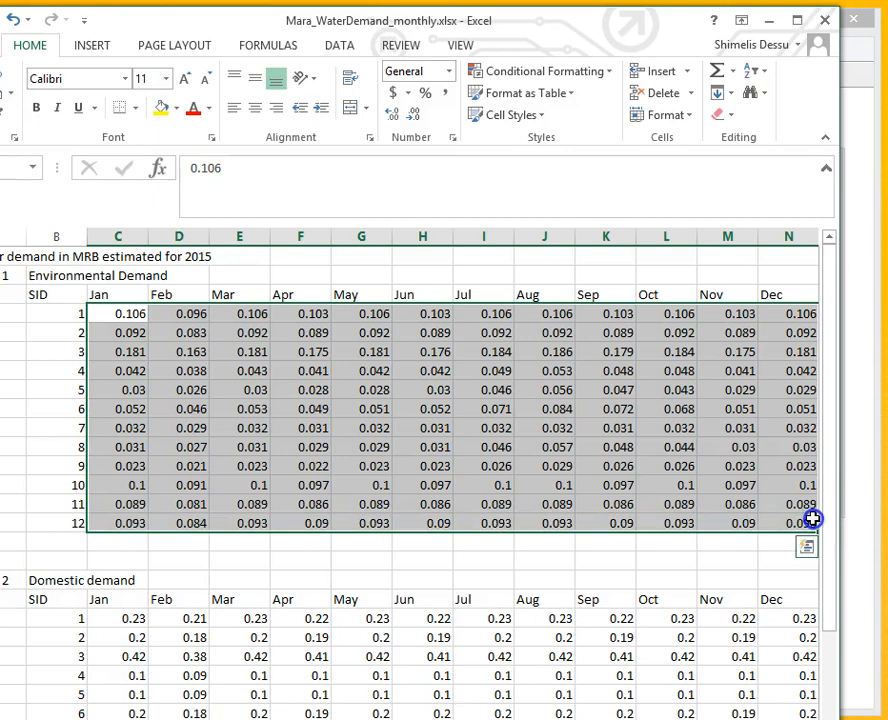
right_click(238, 378)
click(303, 418)
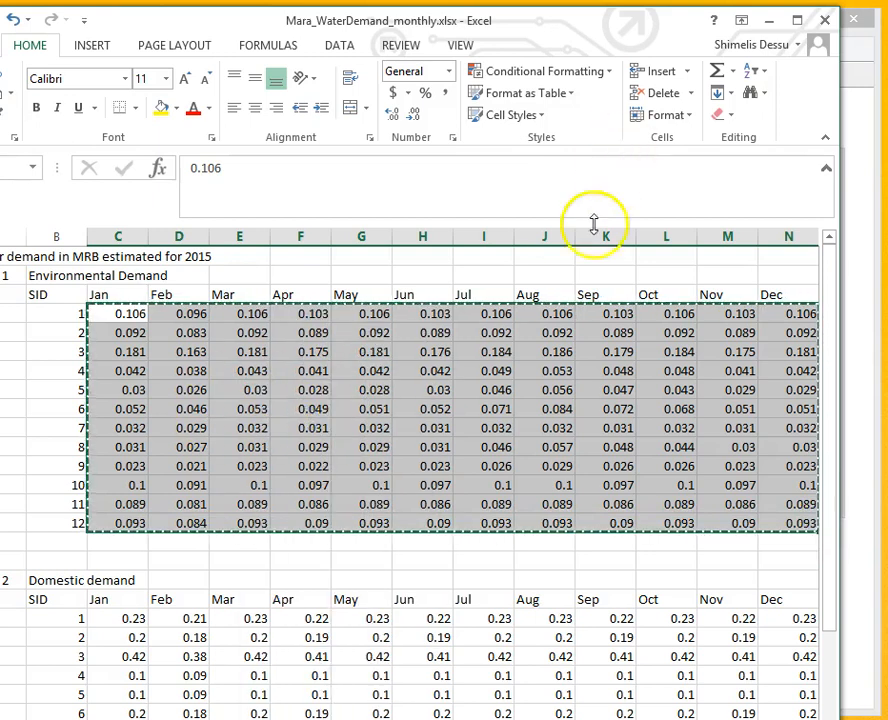
Return to PROM's Demand Input window and paste the copied environmental demand into block 1.
click(20, 718)
click(30, 714)
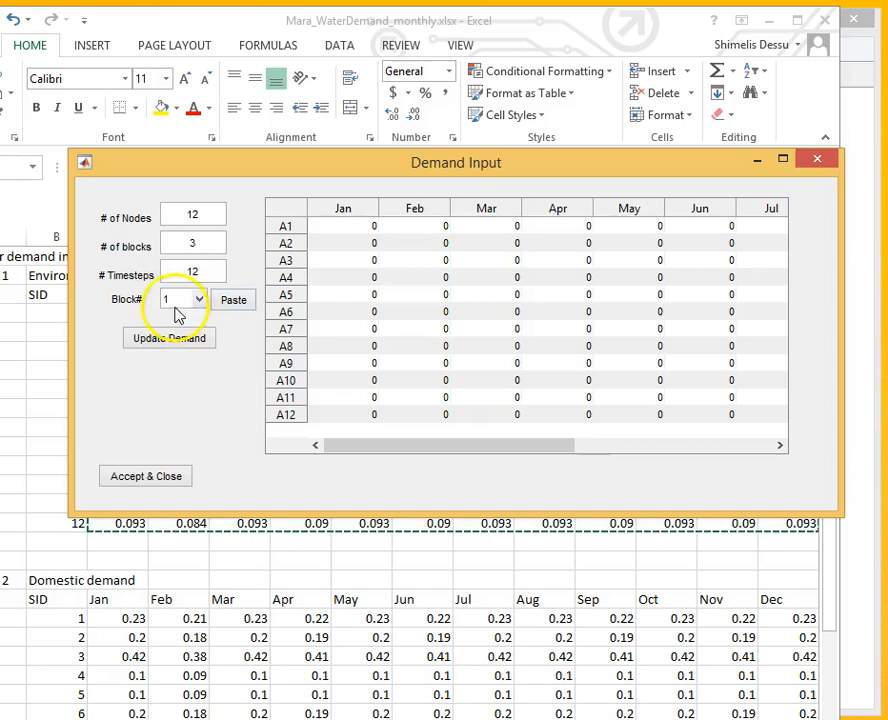
click(236, 304)
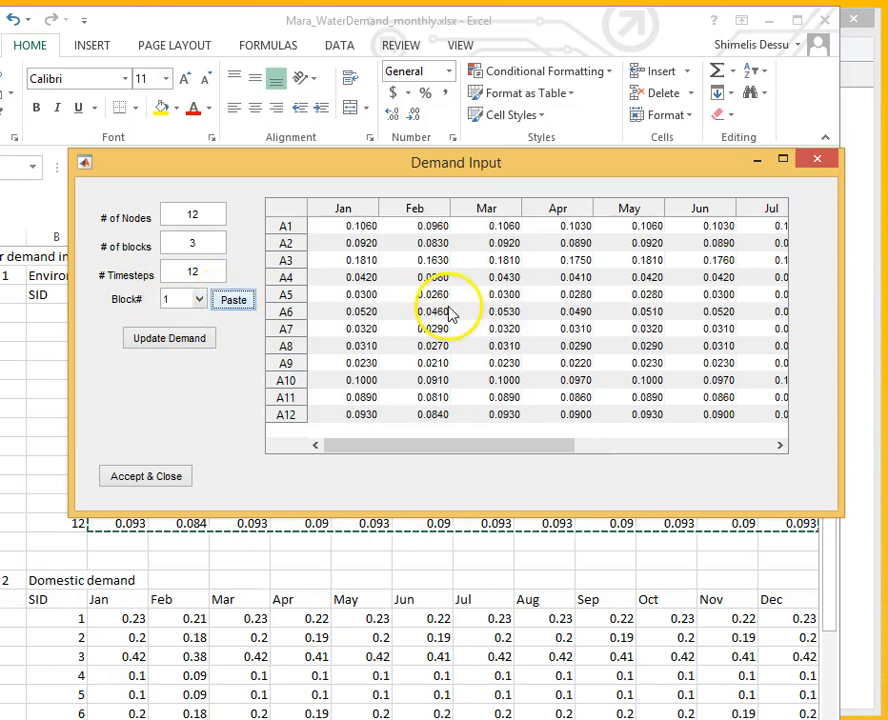
Select block 2 and fill it with the domestic demand values for SIDs 1 to 12, copied from the Excel workbook.
click(201, 300)
click(185, 330)
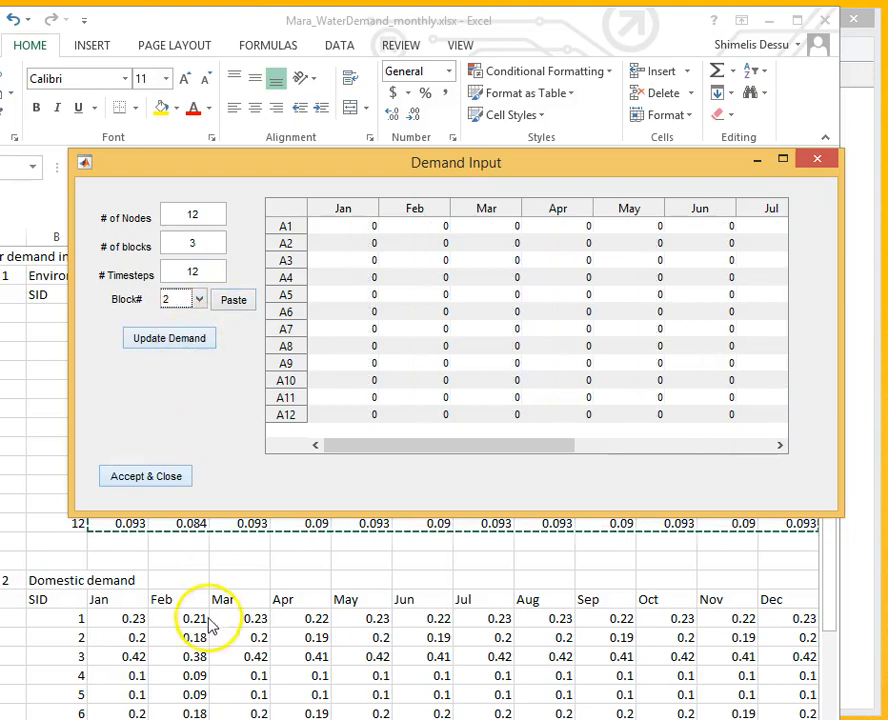
key(alt+Tab)
scroll(289, 460, down, 5)
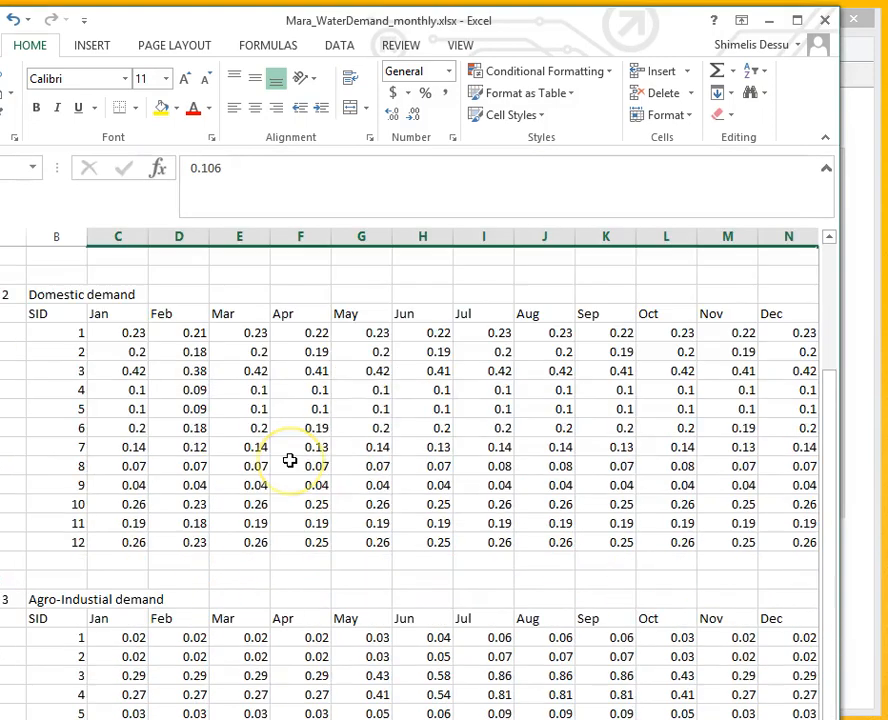
drag(120, 334, 769, 547)
right_click(297, 418)
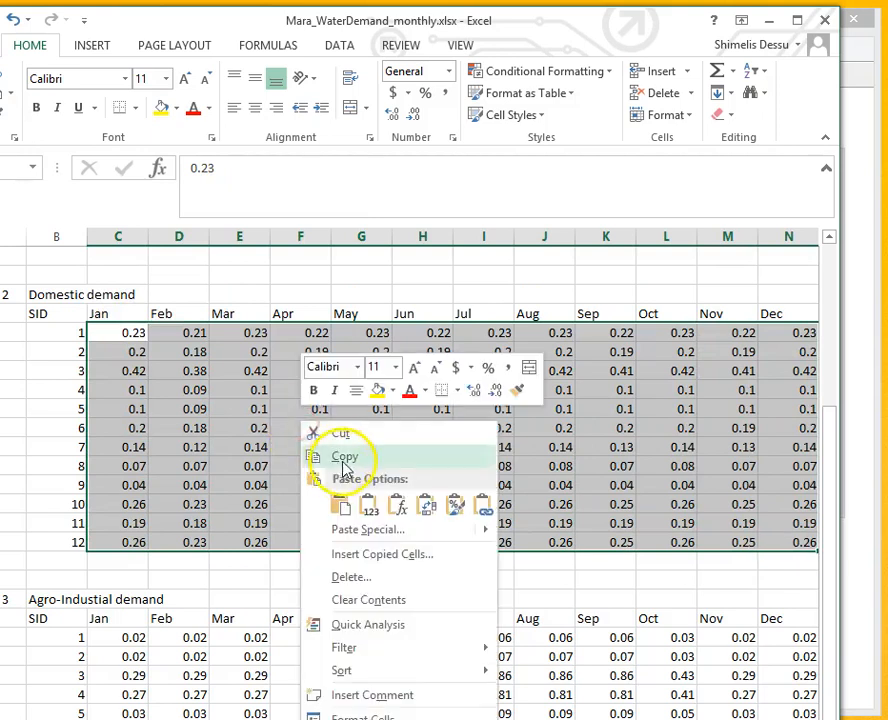
click(316, 460)
click(15, 719)
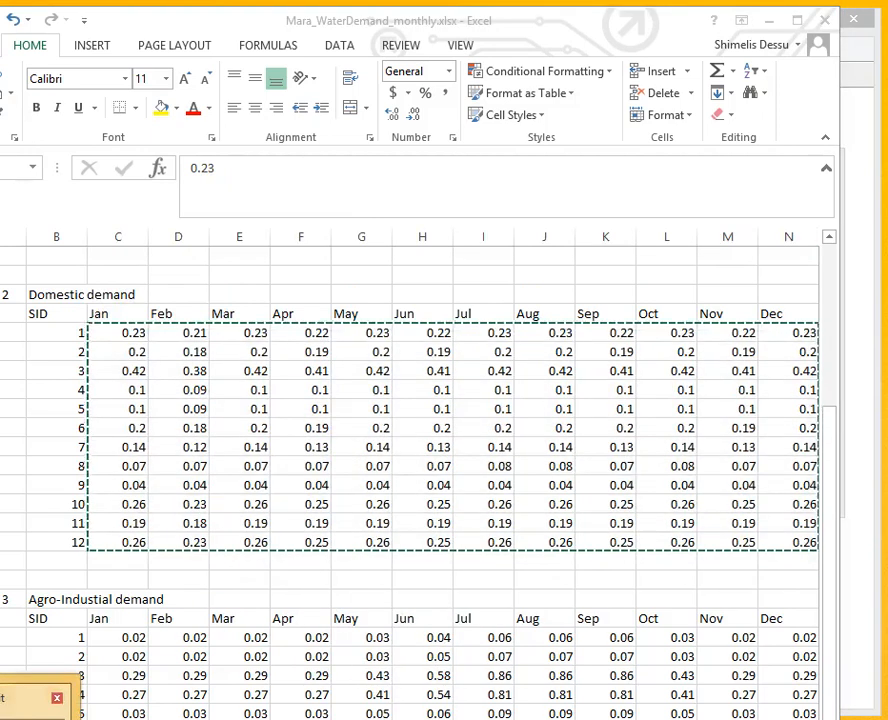
click(25, 717)
click(236, 302)
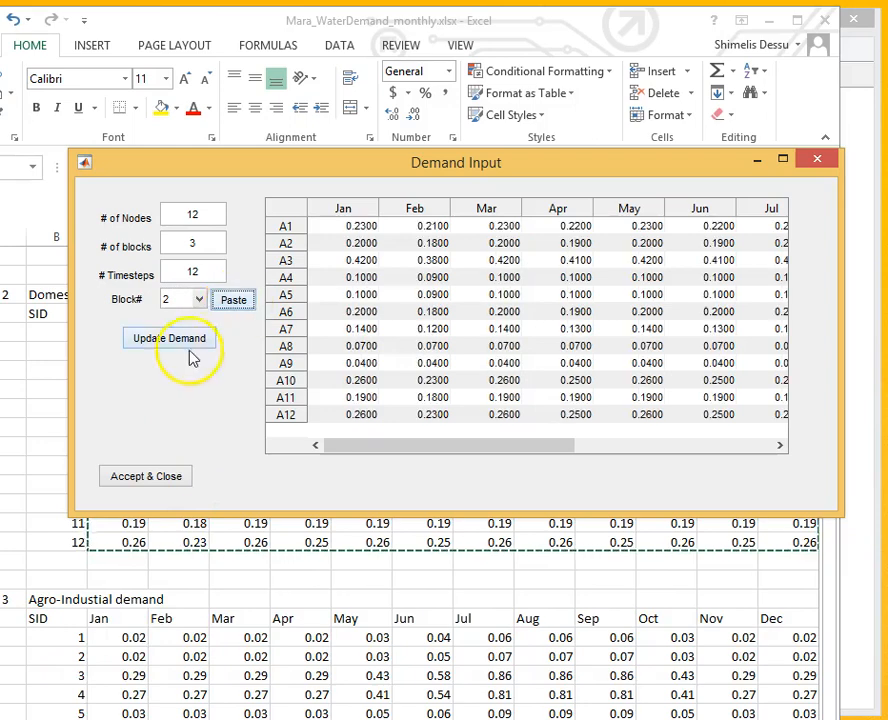
Select block 3 and fill it with the agro-industrial demand values for SIDs 1 to 12, copied from the Excel workbook.
click(199, 299)
click(176, 350)
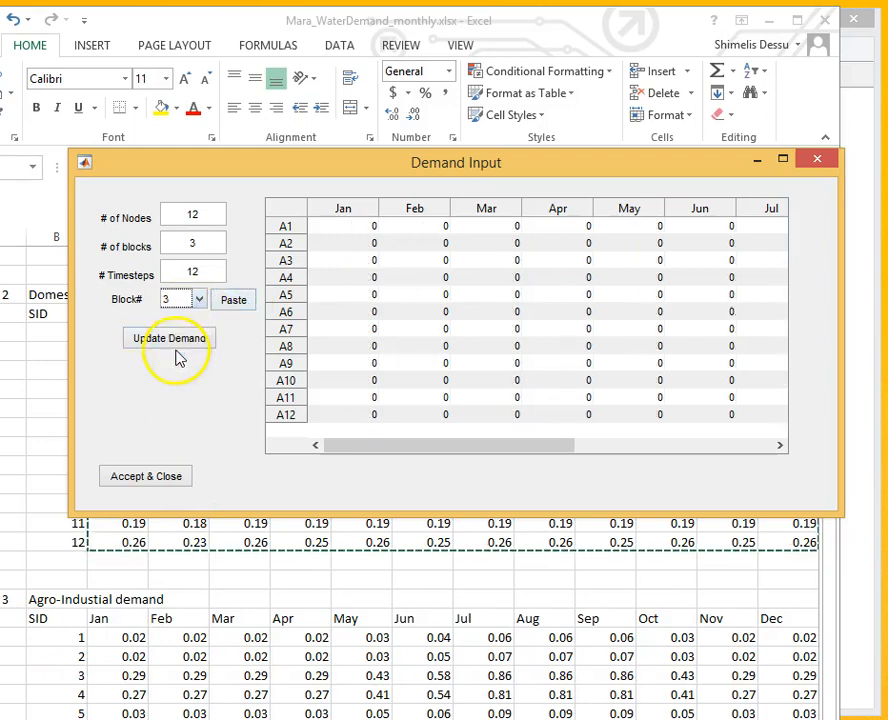
click(300, 570)
scroll(340, 525, down, 4)
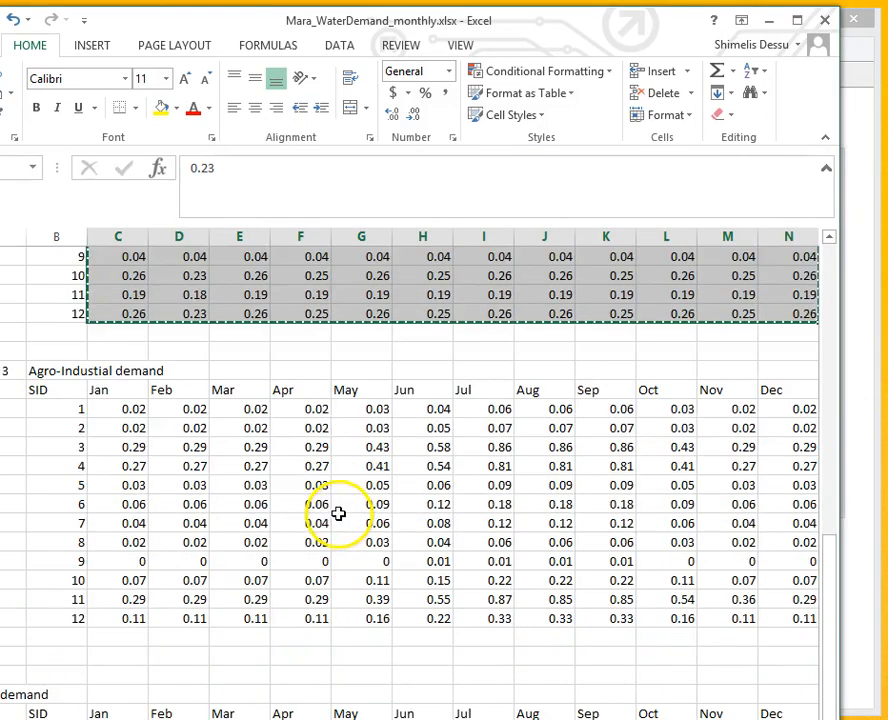
drag(125, 410, 786, 630)
right_click(298, 462)
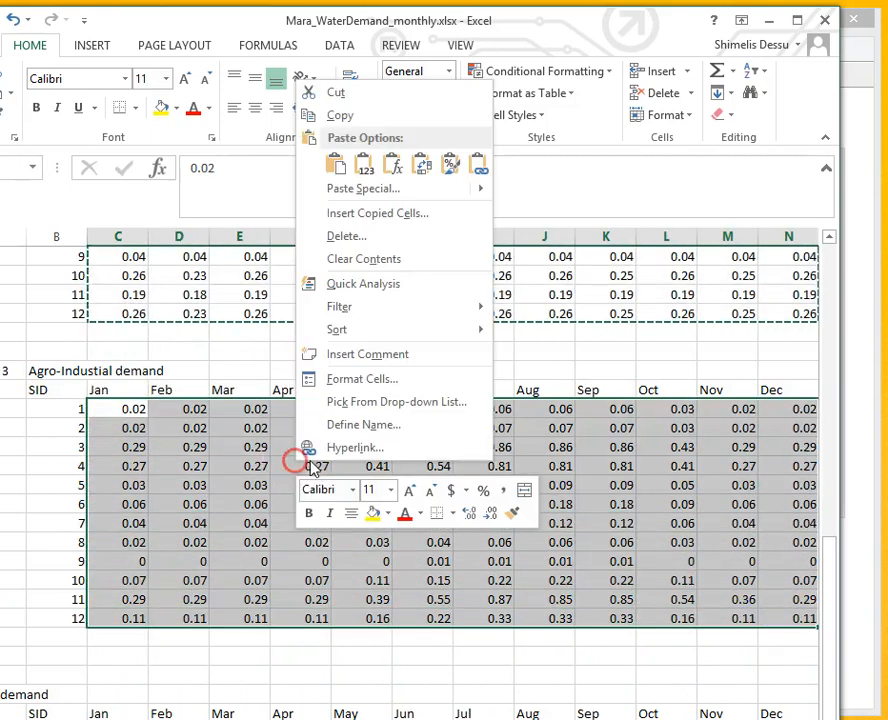
click(345, 116)
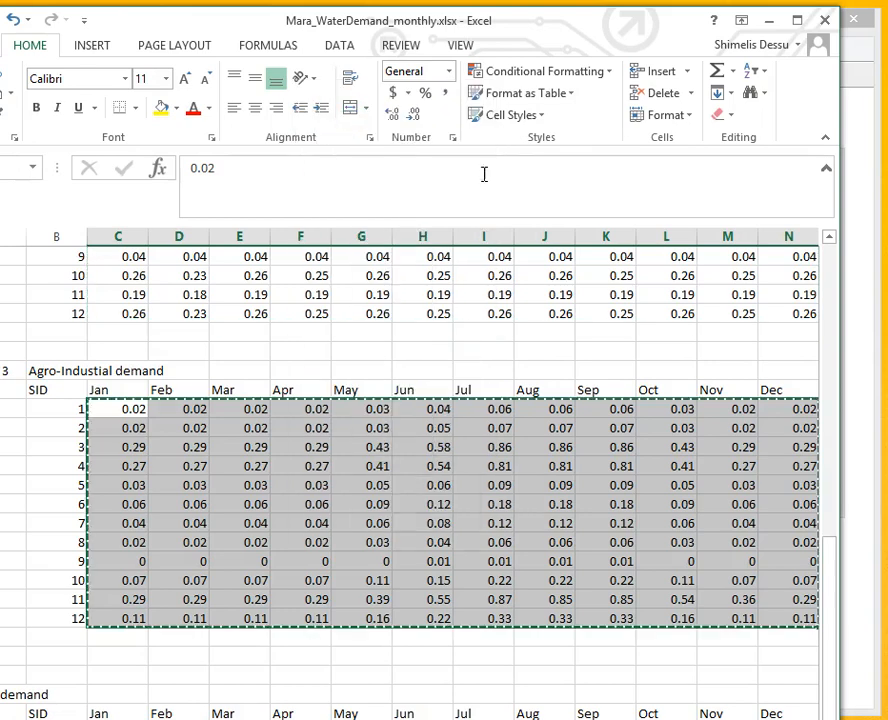
click(20, 718)
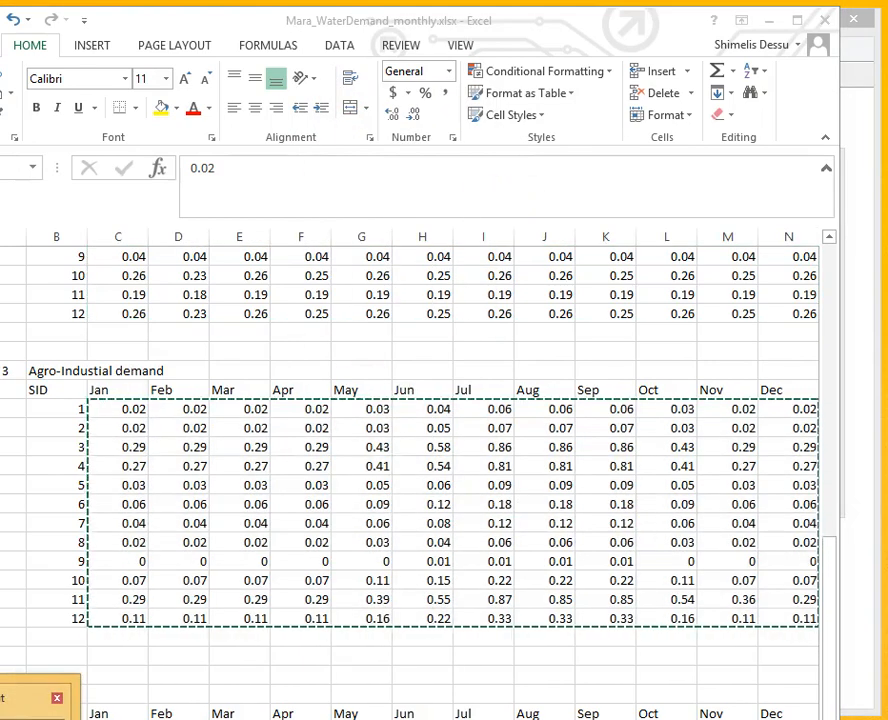
click(20, 716)
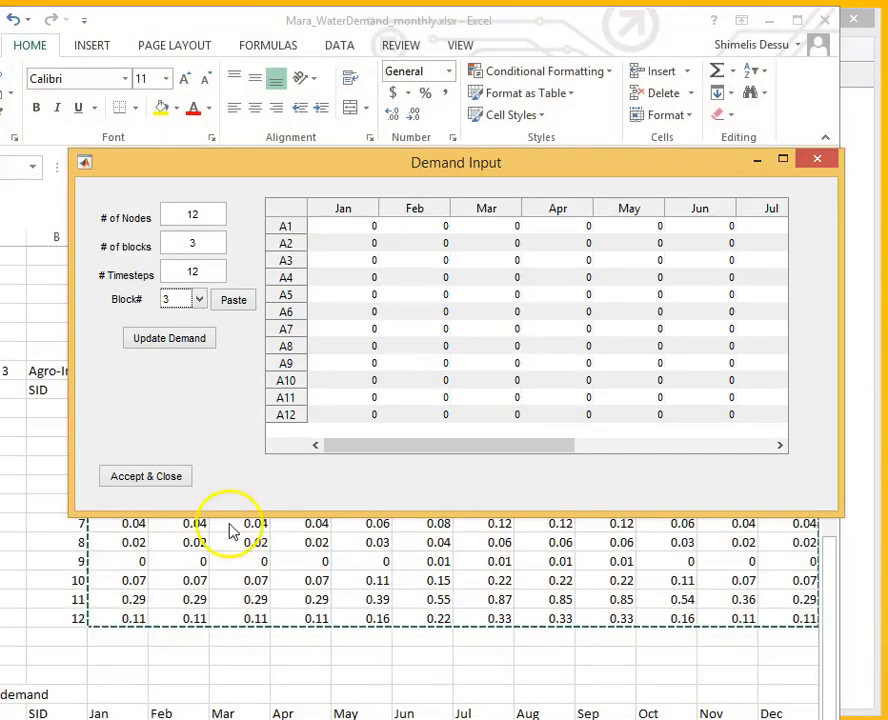
click(236, 301)
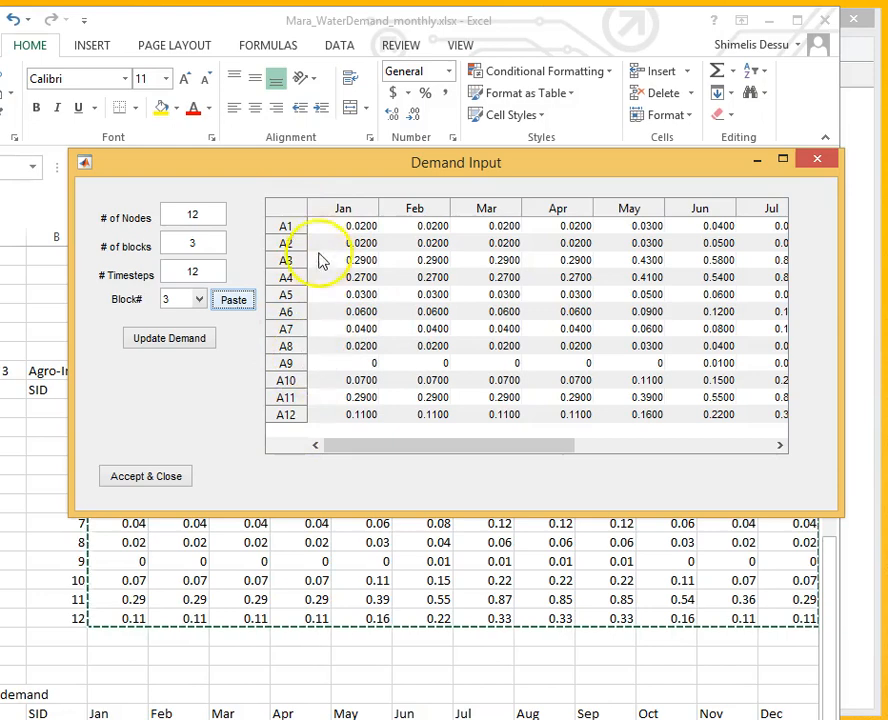
Update and accept the demand data, and close the Mara_WaterDemand_monthly.xlsx workbook in Excel.
click(172, 340)
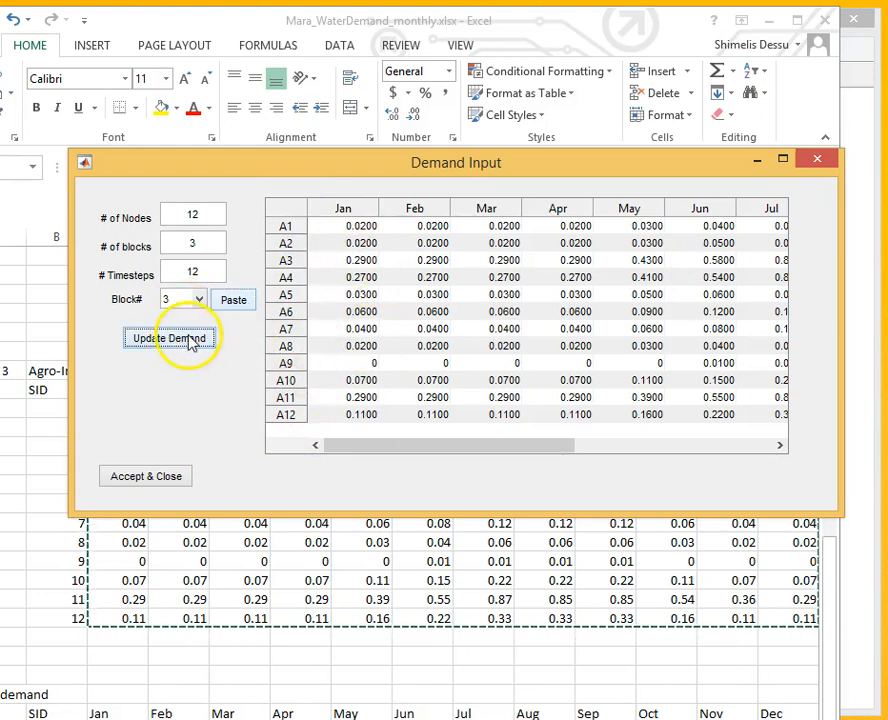
click(165, 478)
click(414, 335)
key(Escape)
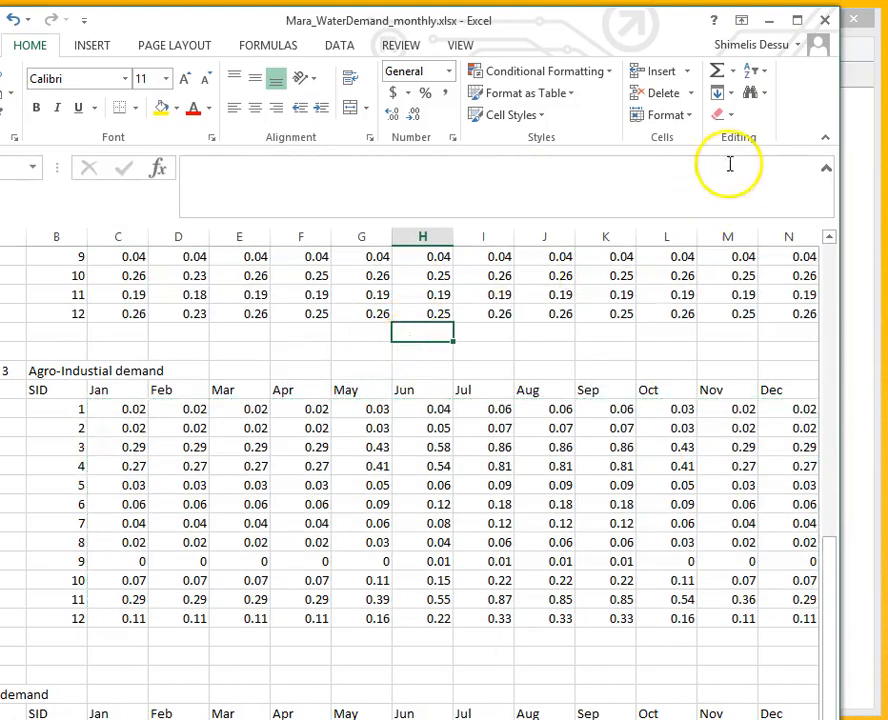
click(826, 20)
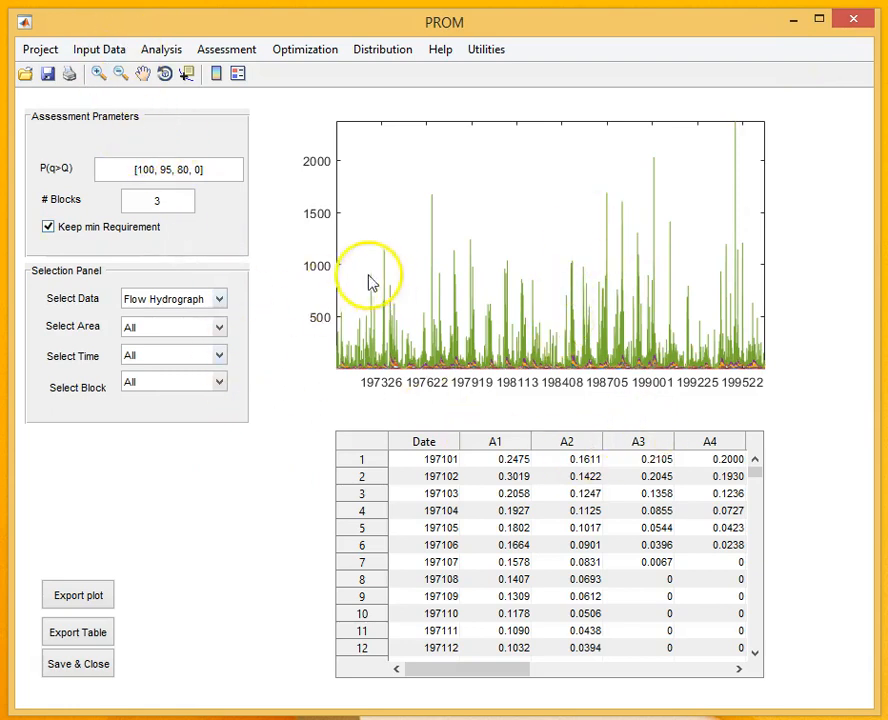
Display the descriptive statistics of the flow data for area A1, and for all areas.
click(219, 299)
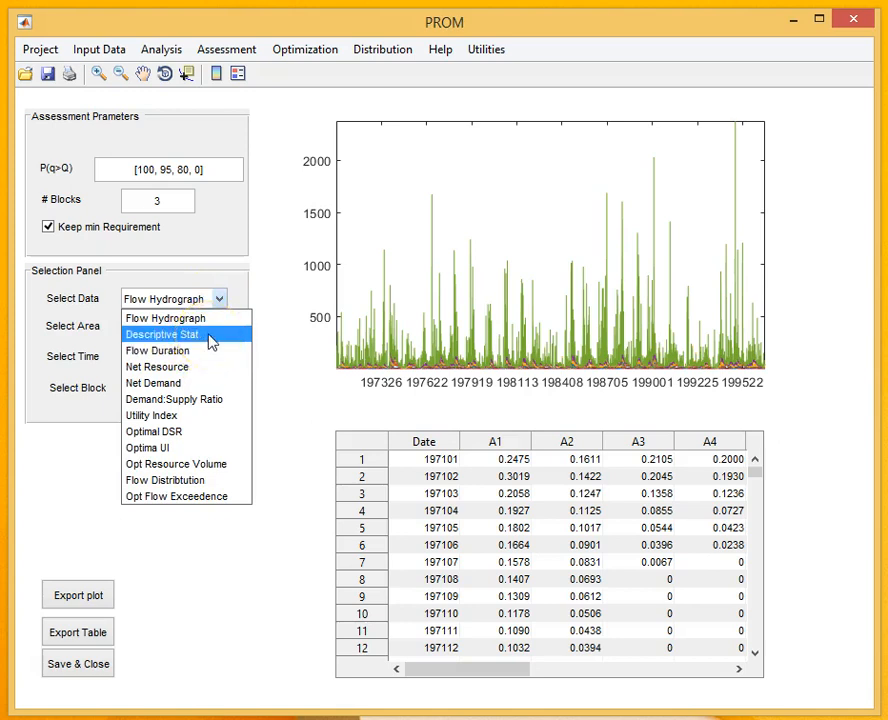
click(211, 336)
click(189, 330)
click(173, 361)
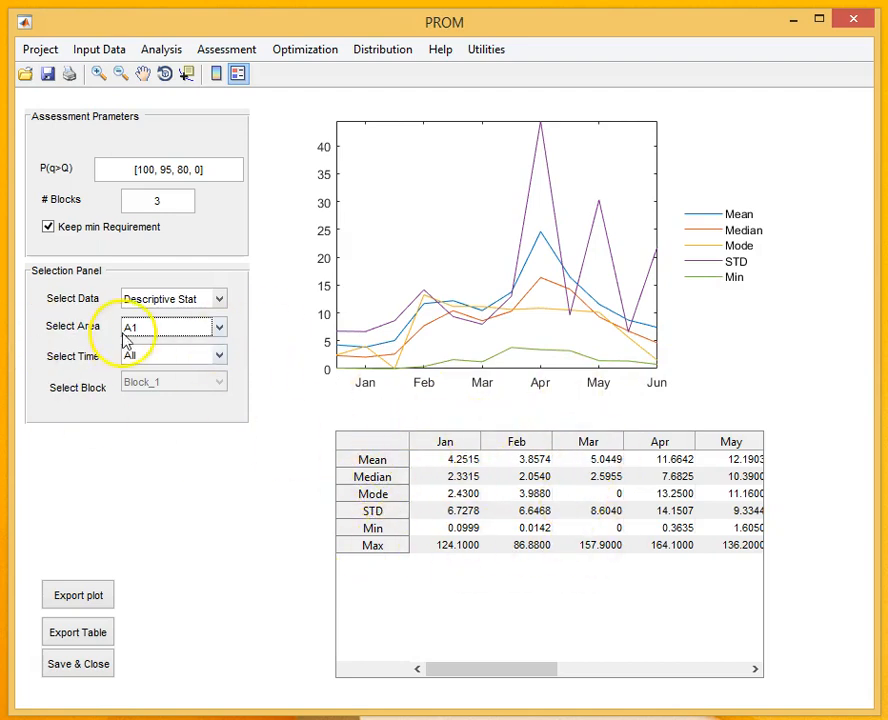
click(176, 336)
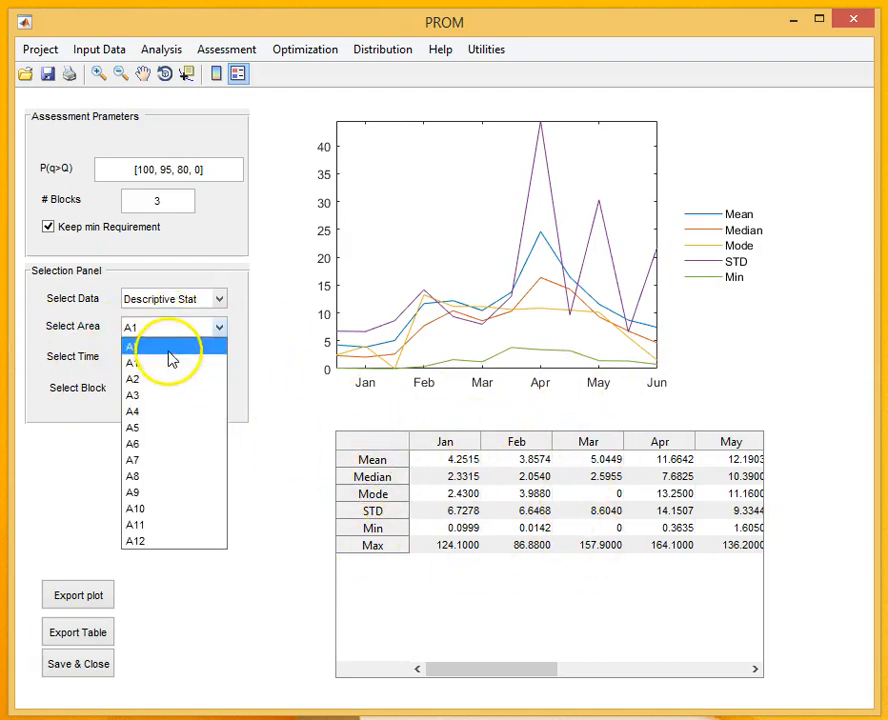
click(170, 346)
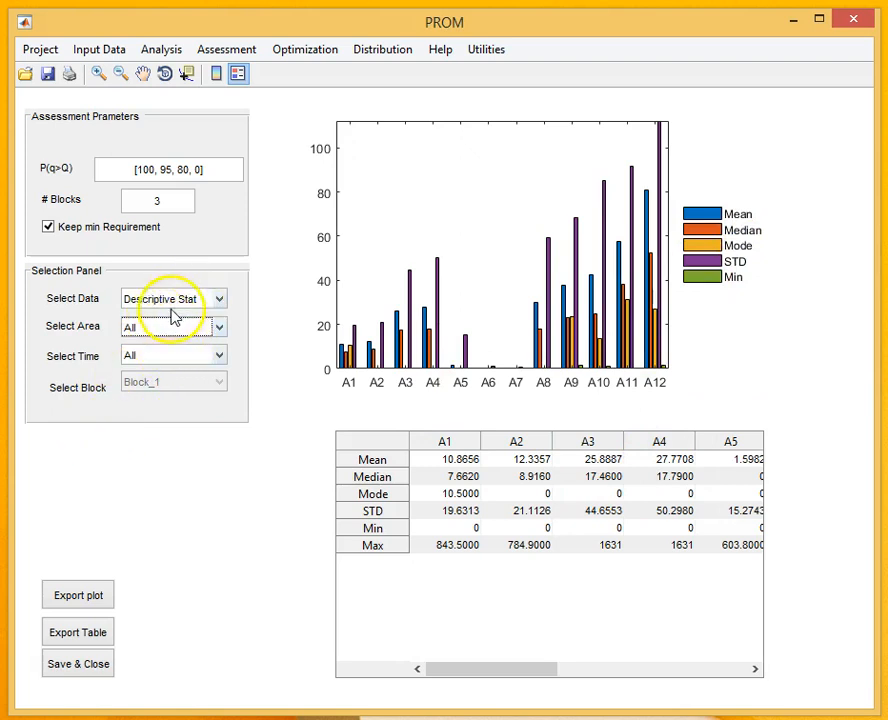
Open the flow direction input window, move it fully into view, and create its node tables for 12 nodes.
click(118, 52)
click(134, 117)
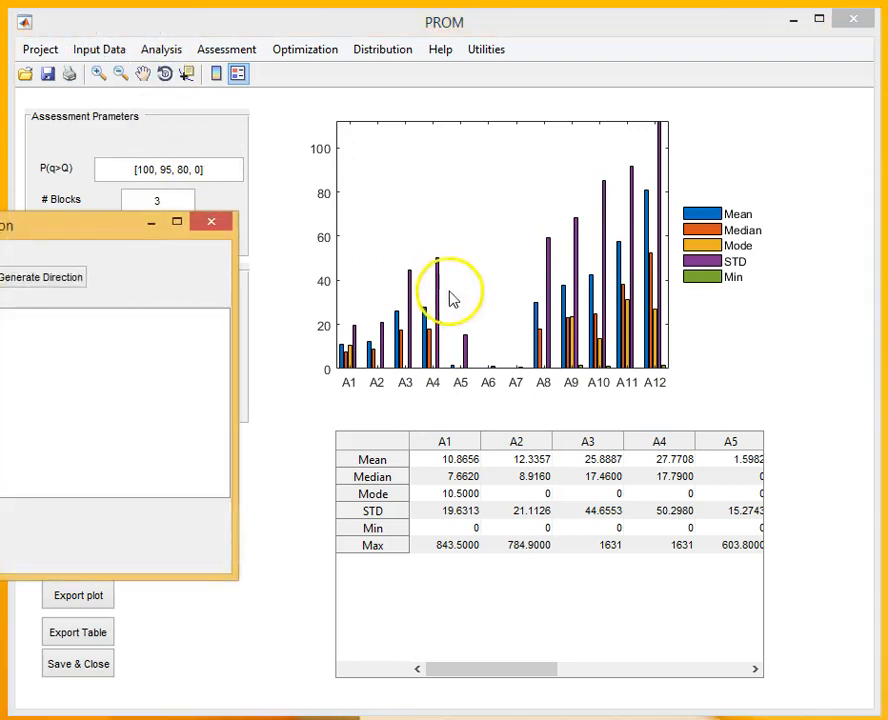
drag(57, 232, 565, 190)
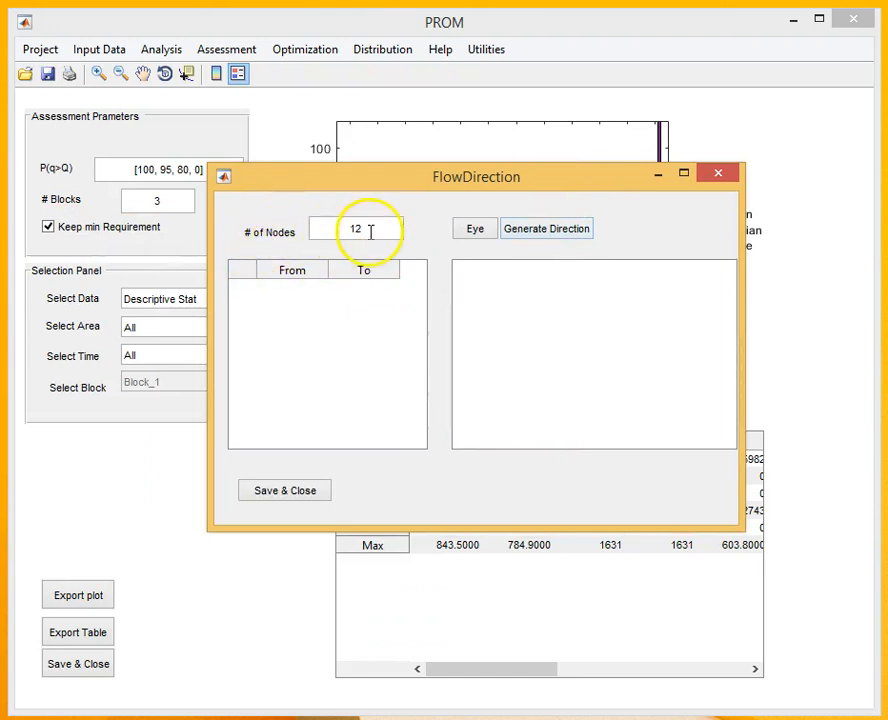
key(Return)
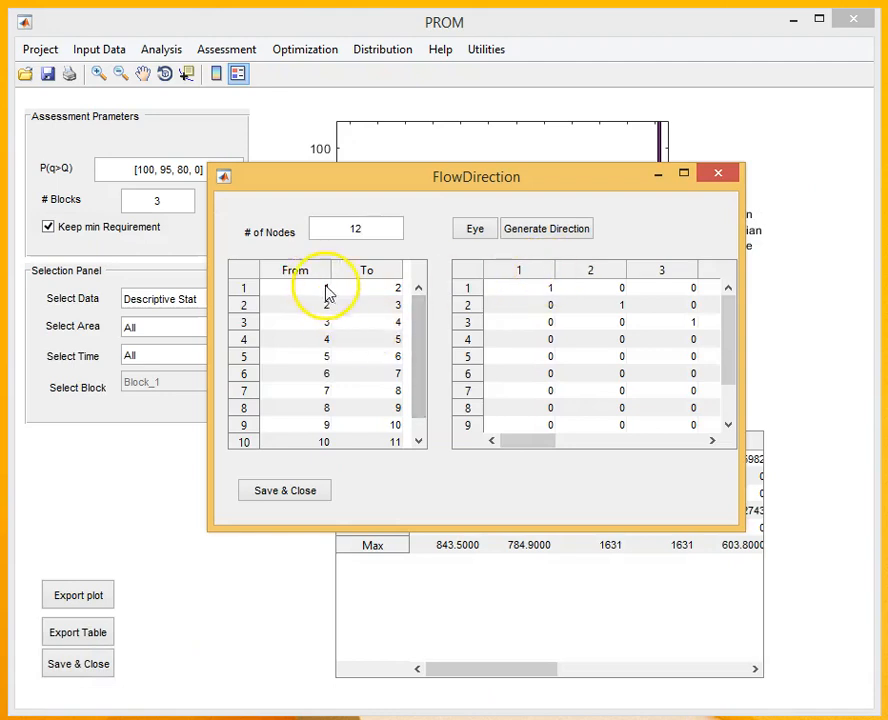
Route node 1 to node 3 and nodes 4, 5 and 6 to node 8, and check the remaining From–To rows.
double_click(395, 287)
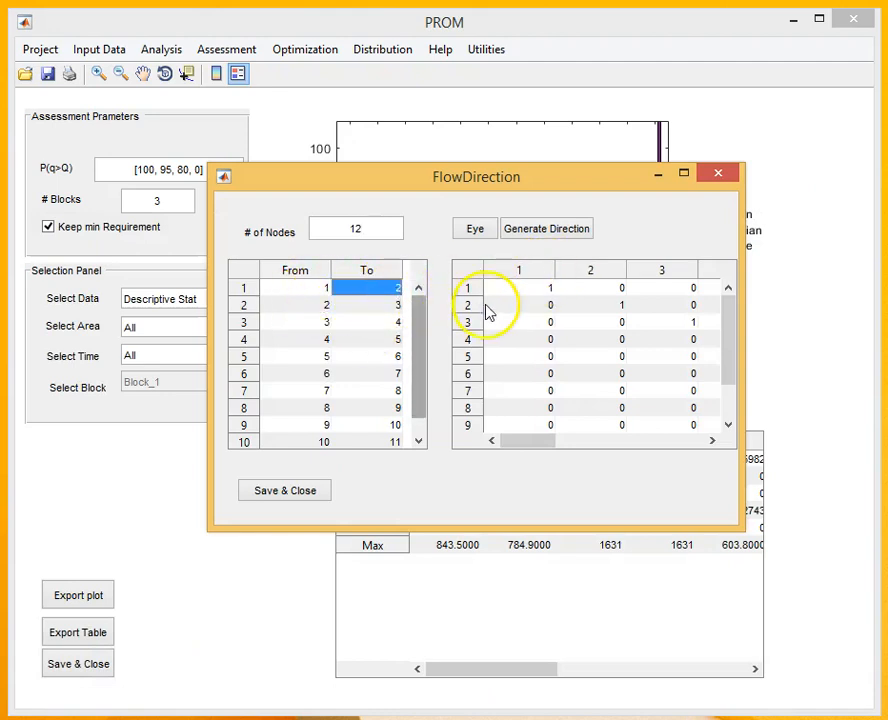
text(3)
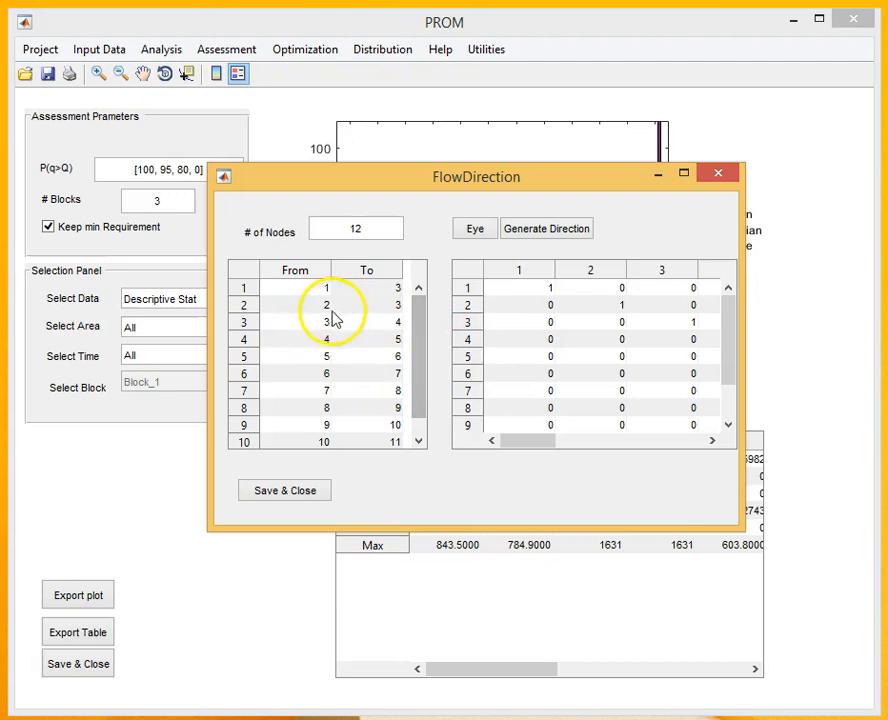
double_click(399, 339)
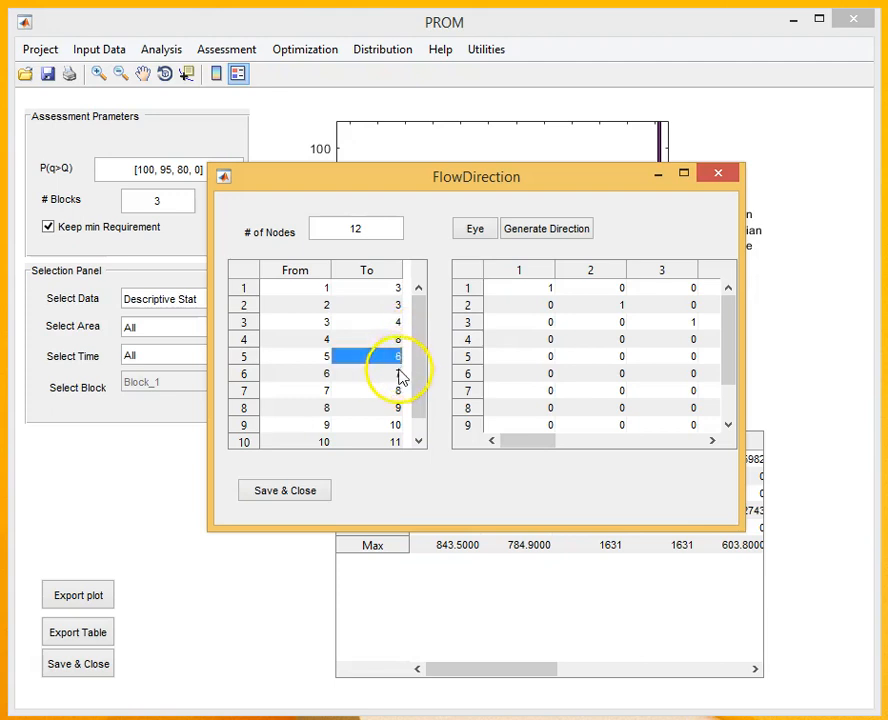
text(8)
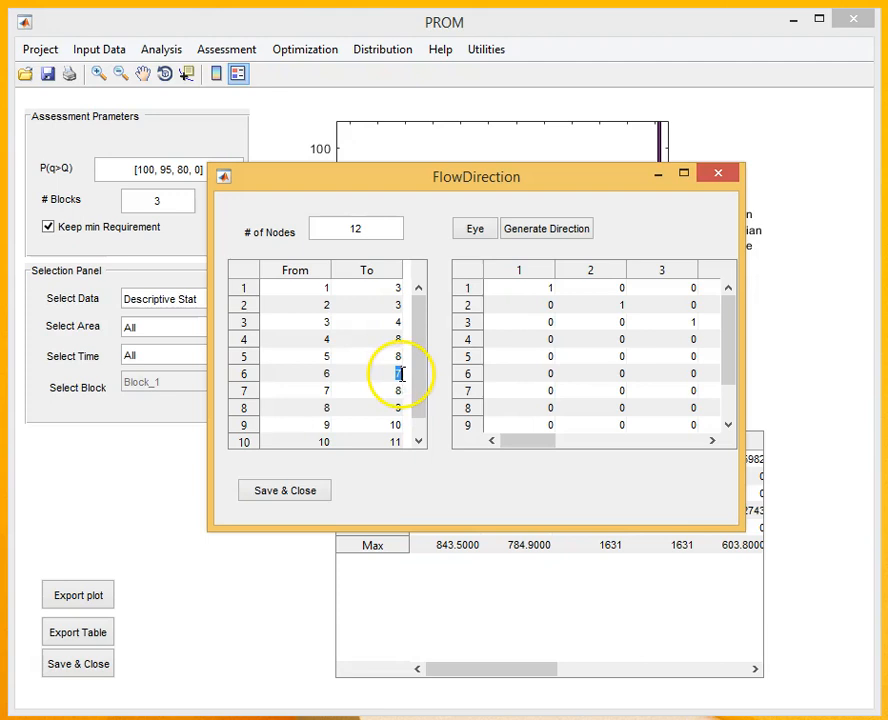
text(8)
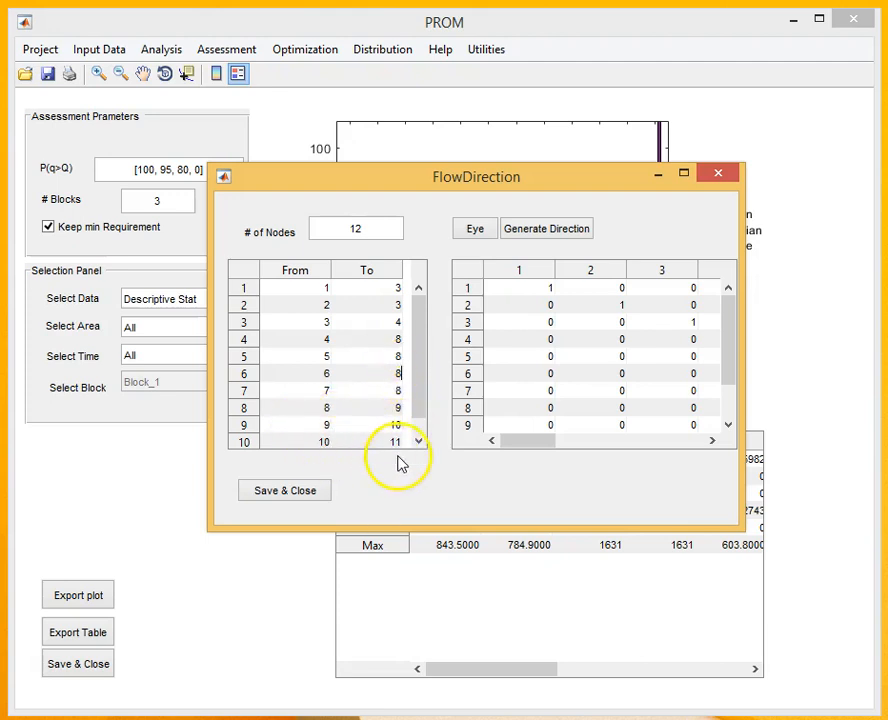
scroll(420, 382, down, 1)
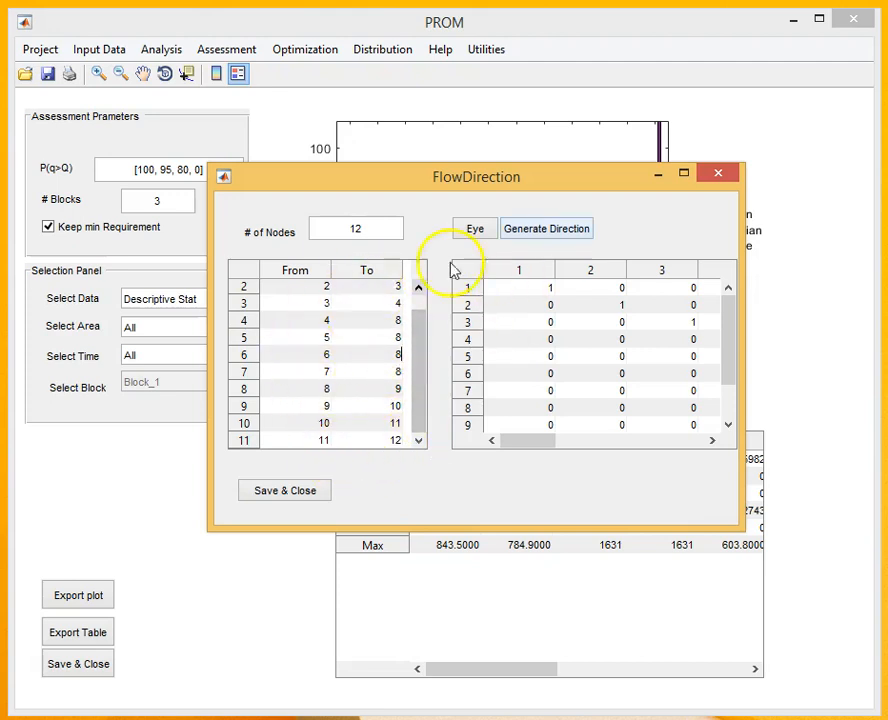
Generate the flow direction matrix from the From–To routing, check its columns, and save it.
click(566, 232)
drag(535, 441, 503, 454)
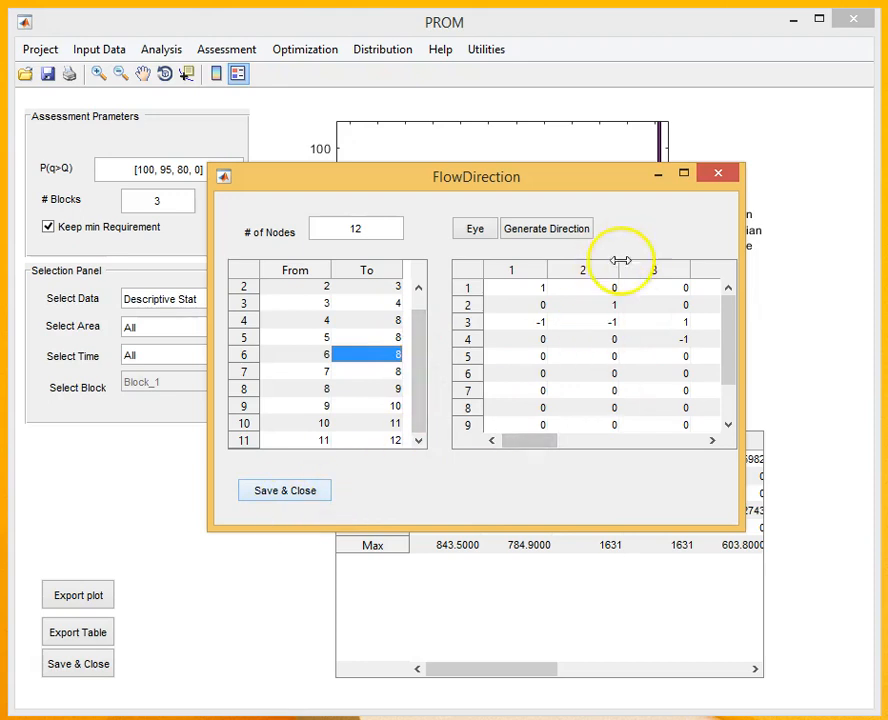
click(290, 491)
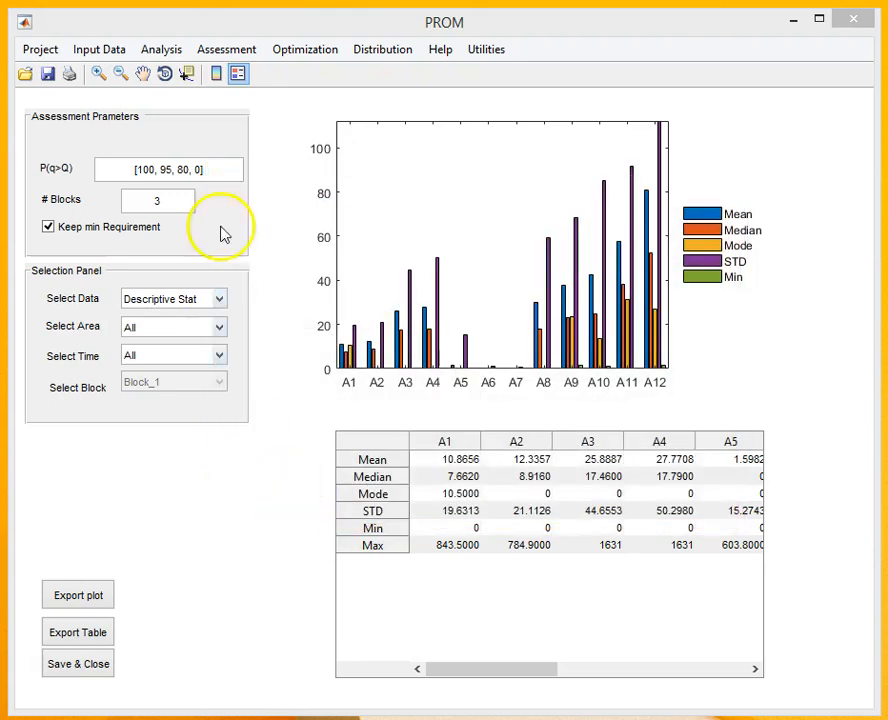
Run the Flow Duration analysis and plot the curves for area A1, first for all months and finally for January.
click(163, 52)
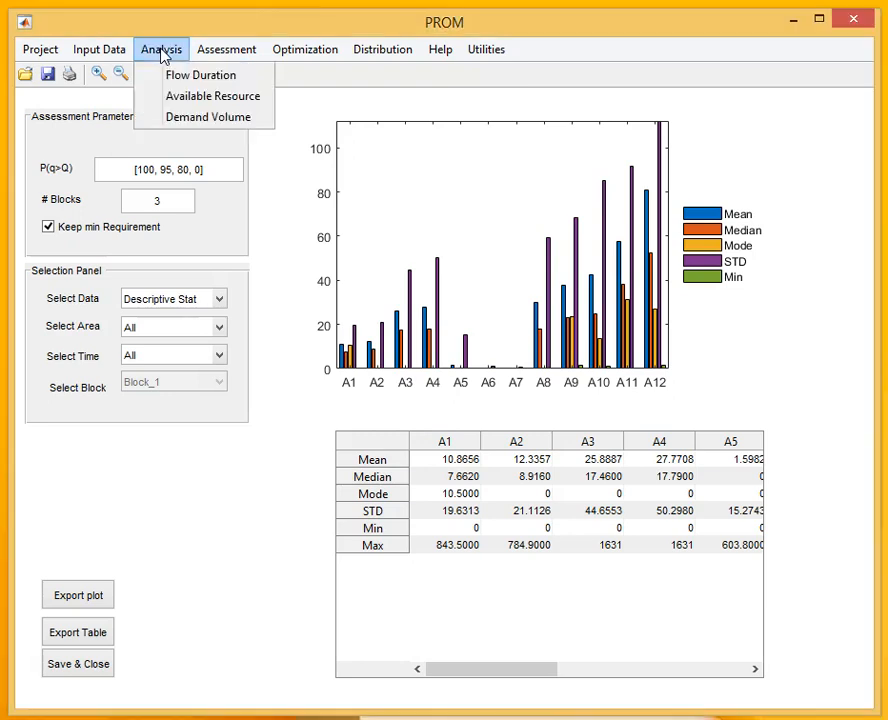
click(205, 76)
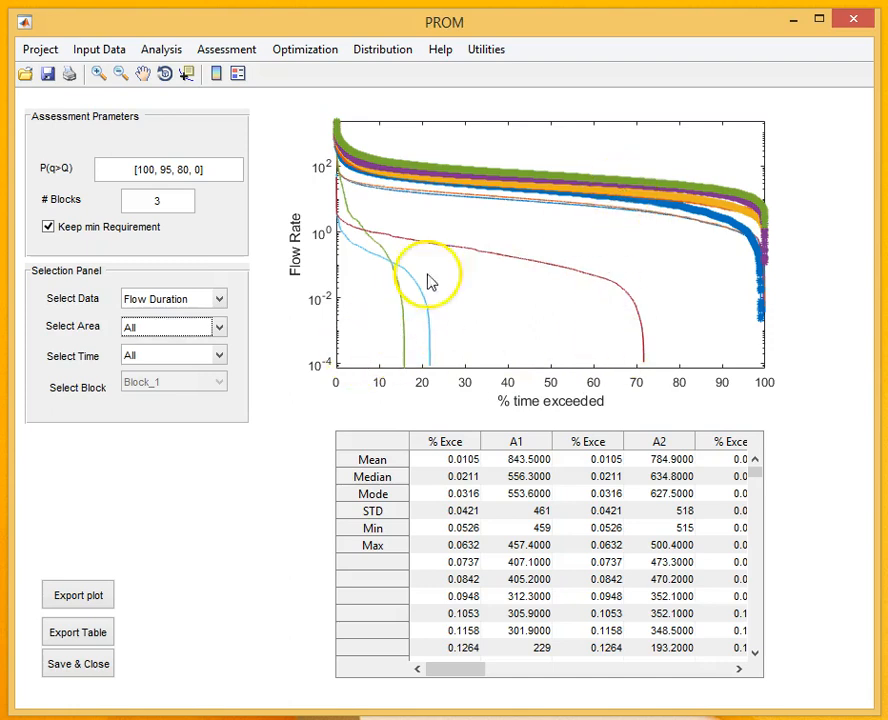
click(218, 331)
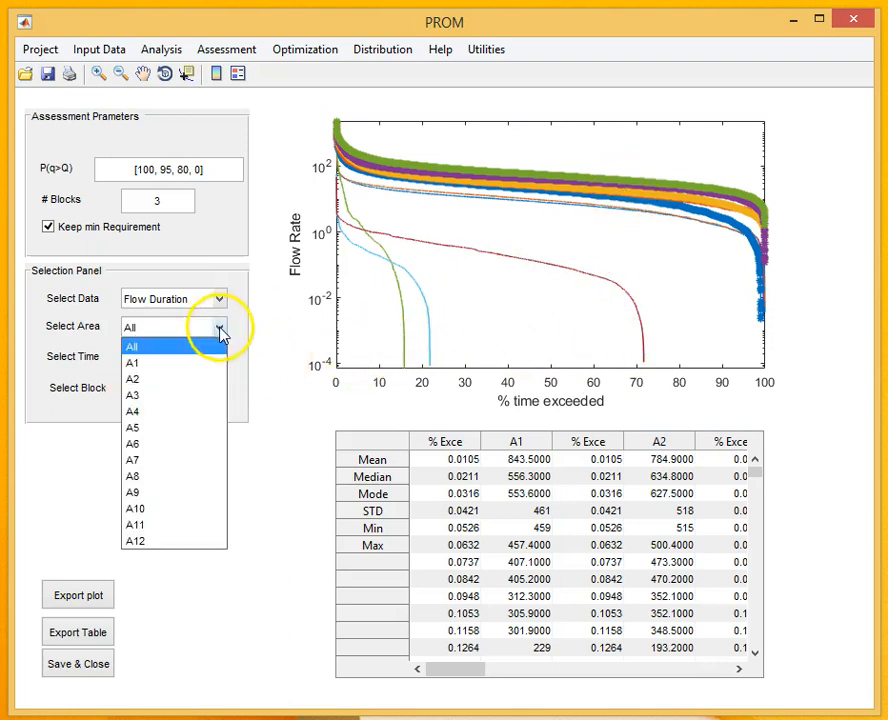
click(176, 365)
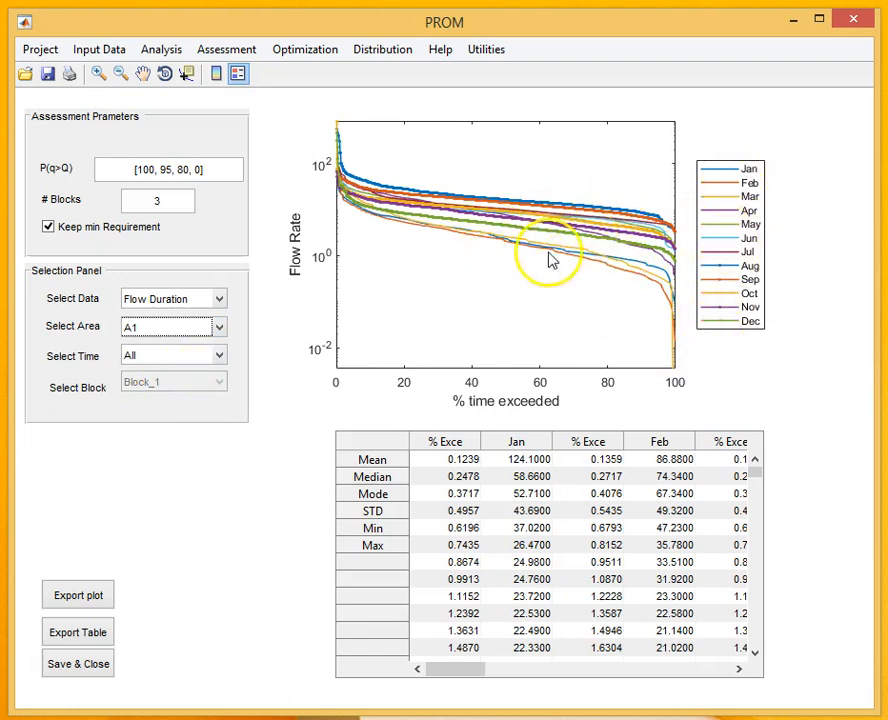
click(172, 362)
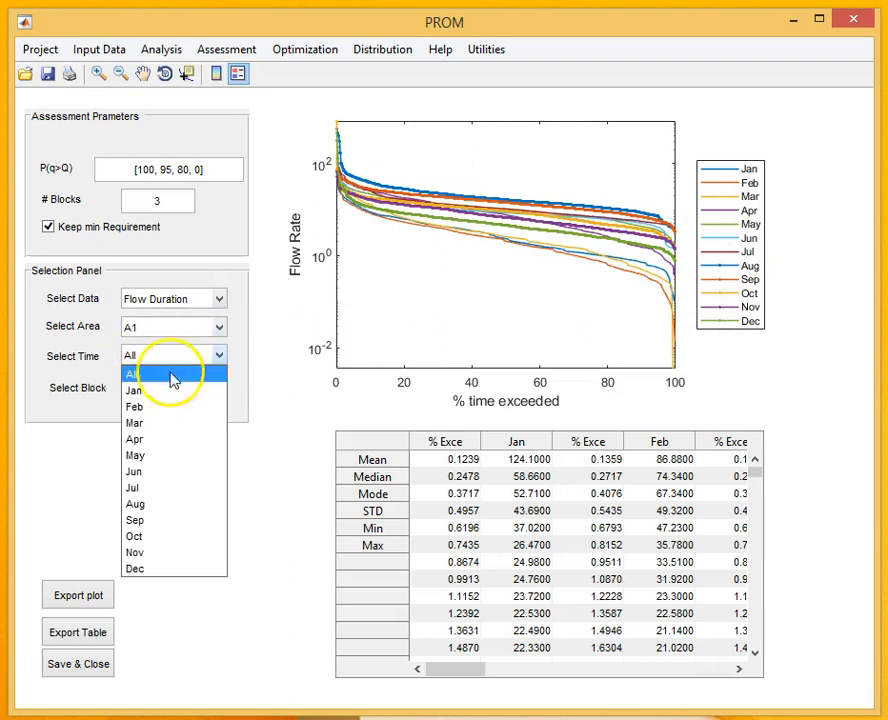
click(170, 393)
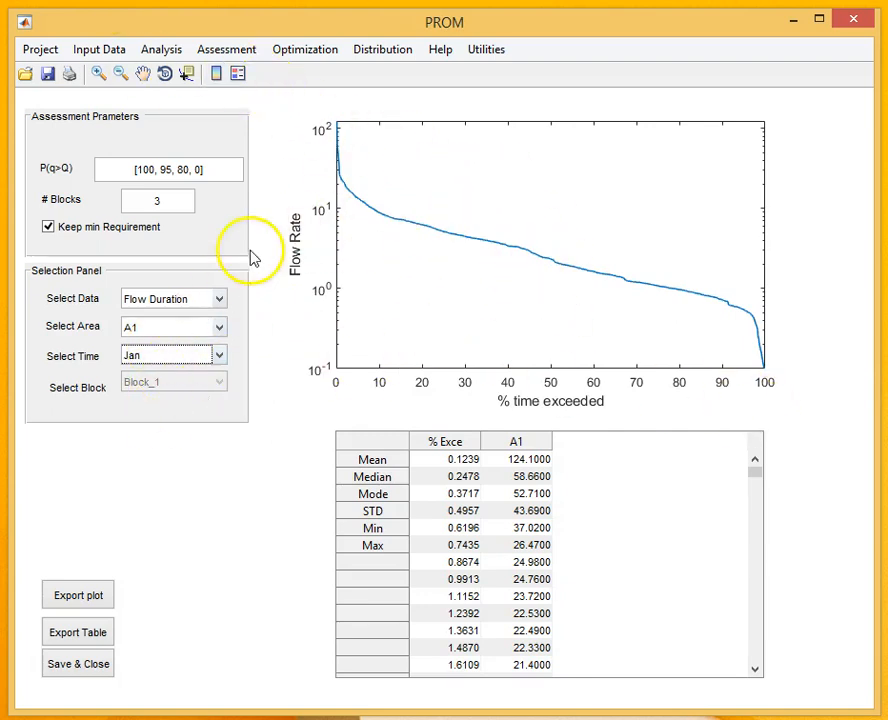
Run the Available Resource analysis and display the net resource for all areas and all months.
click(165, 52)
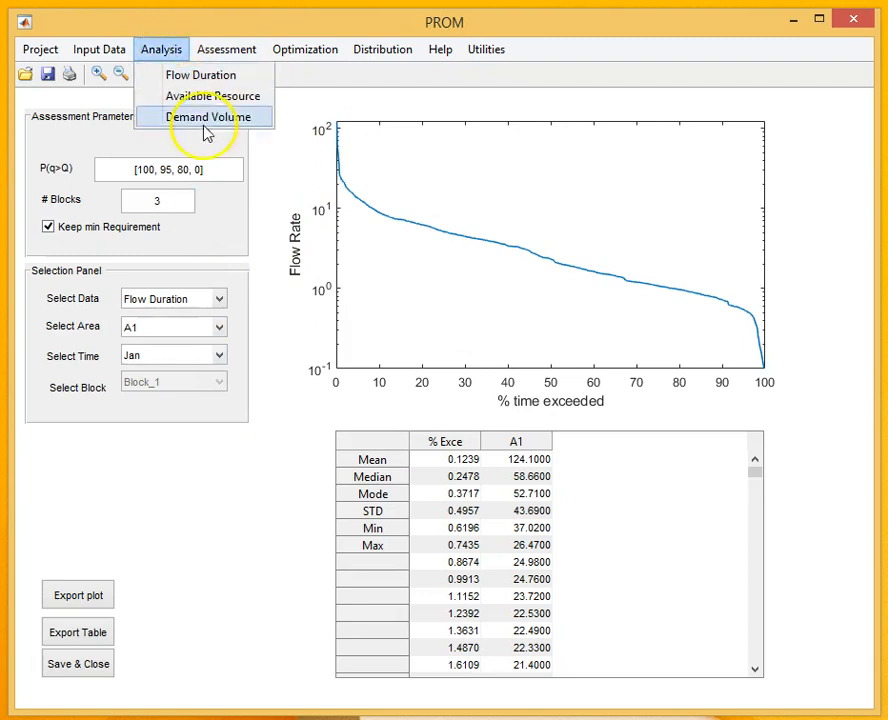
click(253, 101)
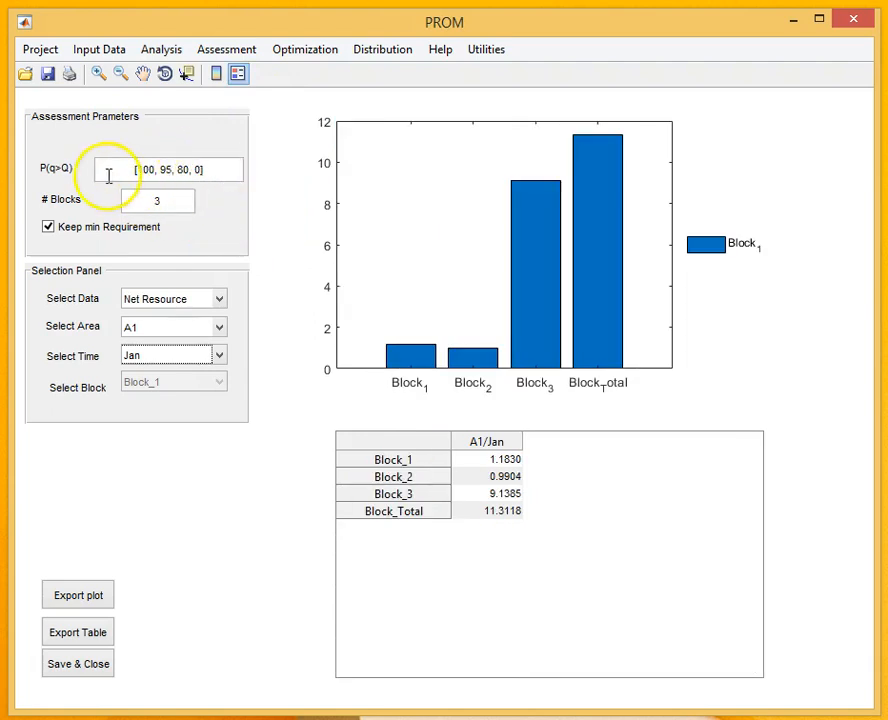
click(172, 333)
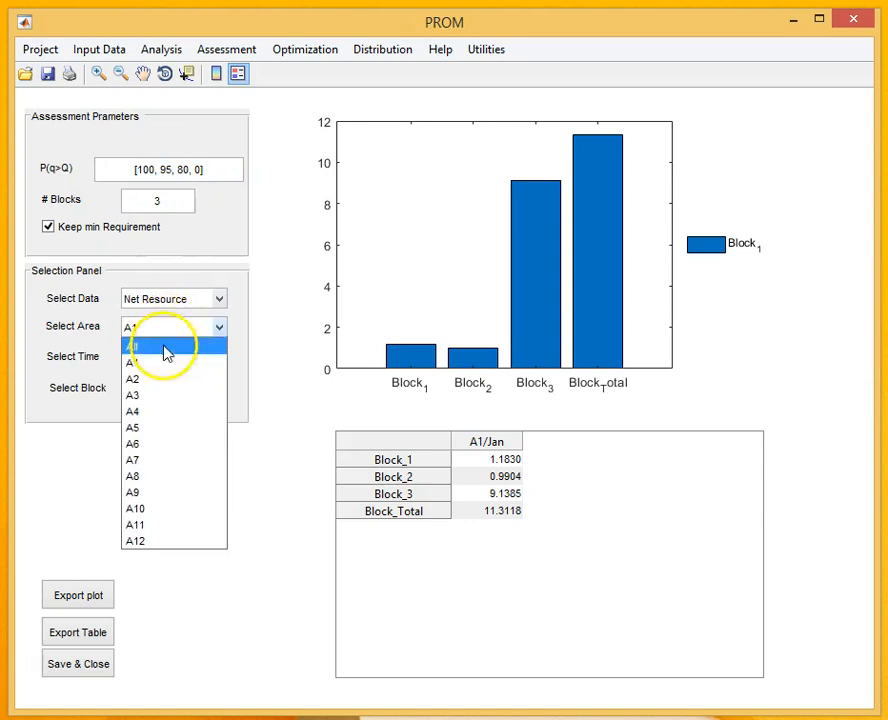
click(170, 347)
click(173, 358)
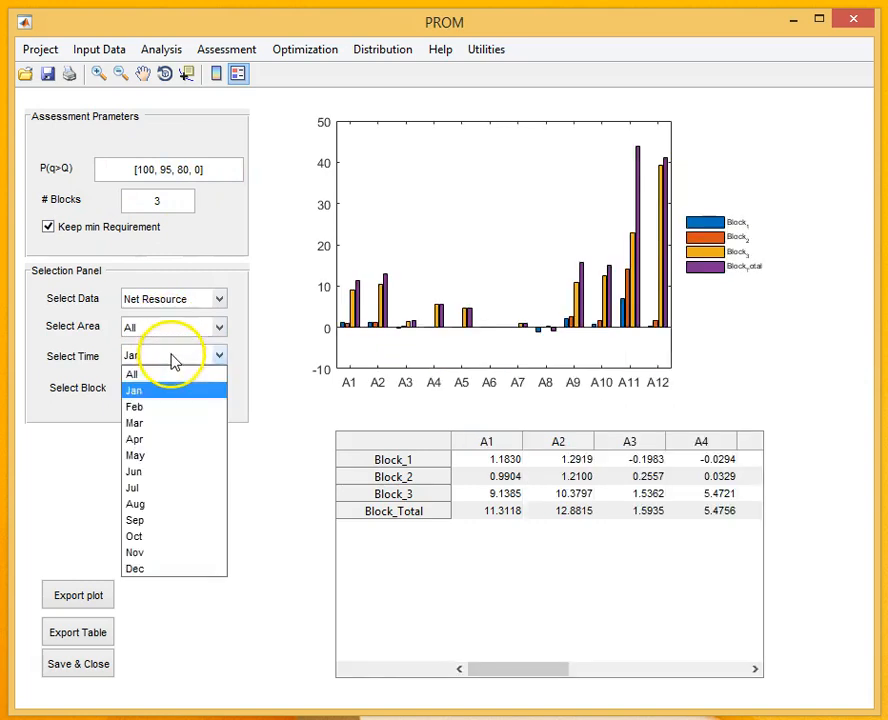
click(158, 374)
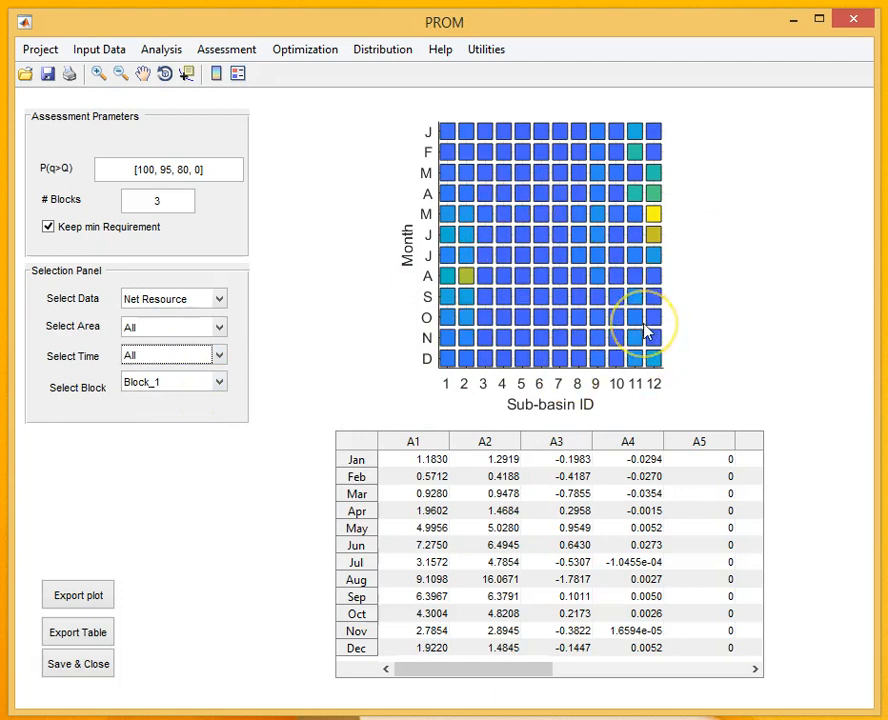
Display the net resource of Block_2 and Block_3 across all areas and months.
click(181, 390)
click(190, 414)
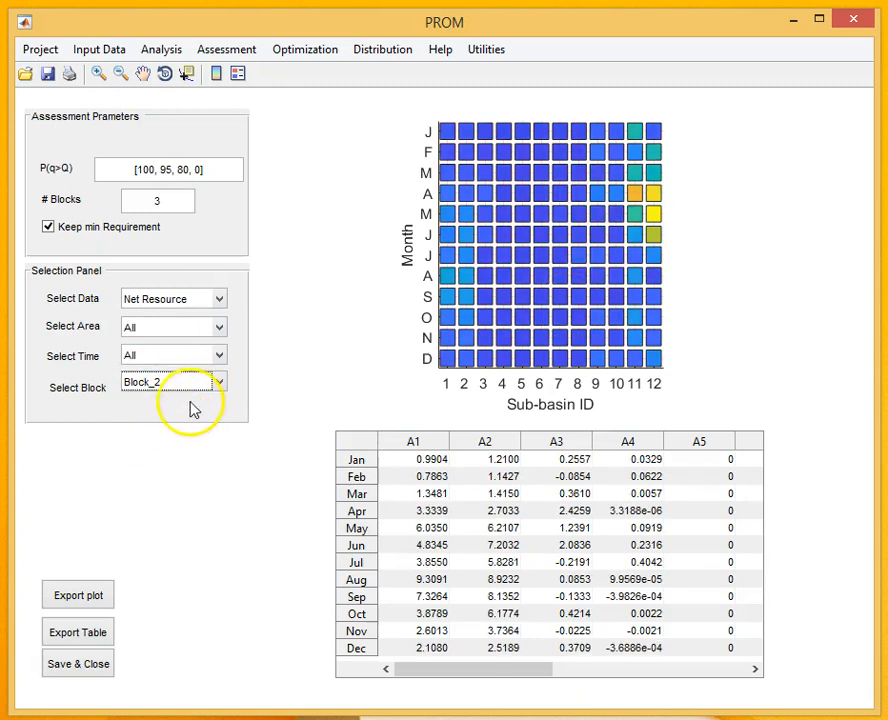
click(185, 390)
click(183, 433)
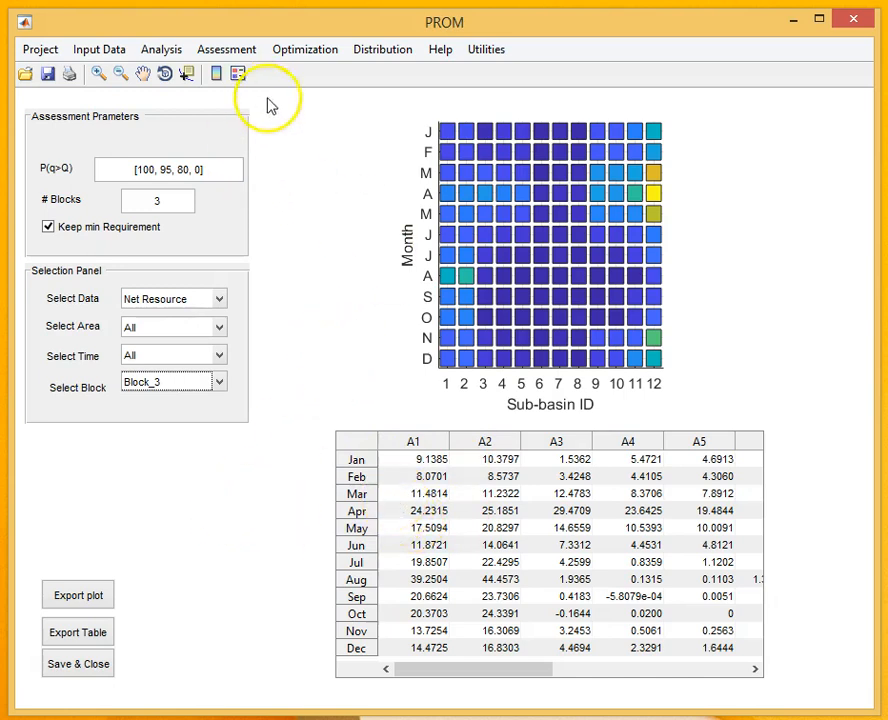
Run the Demand Volume analysis and view the net demand of Block_1, Block_2 and Block_3 for all areas.
click(163, 50)
click(180, 115)
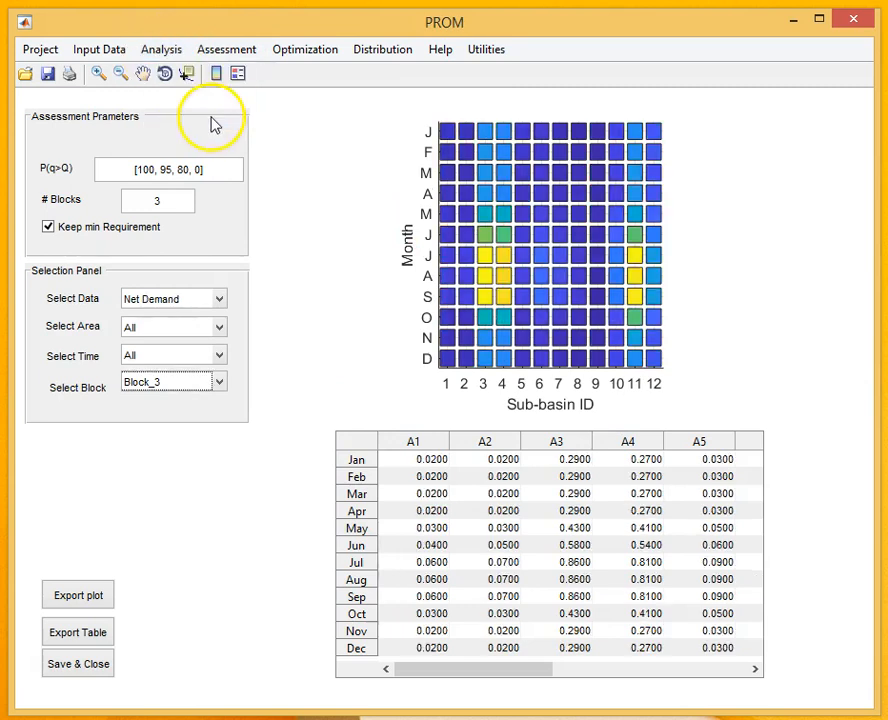
click(180, 396)
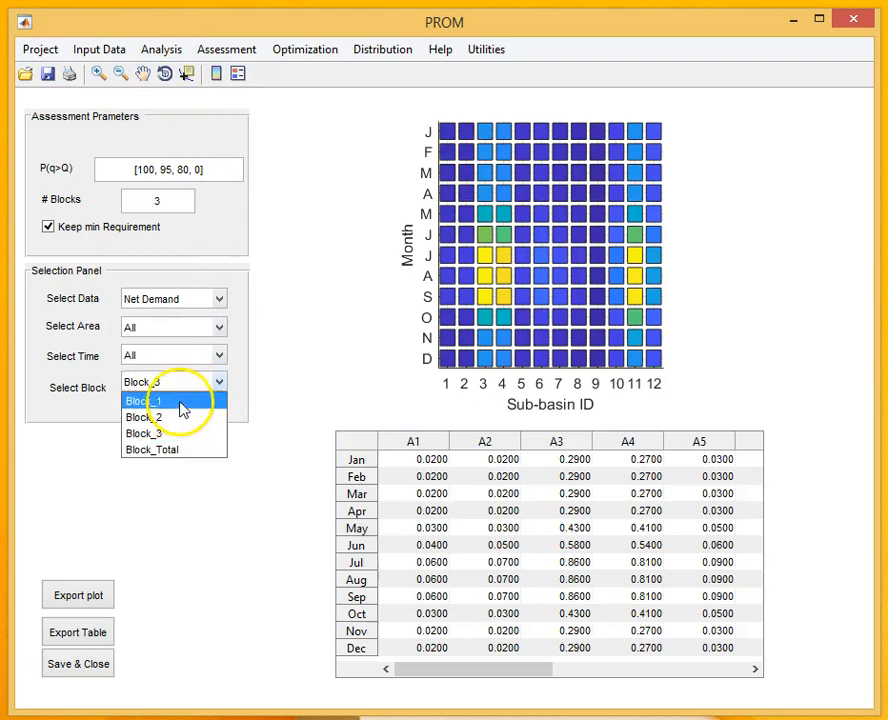
click(181, 404)
click(185, 392)
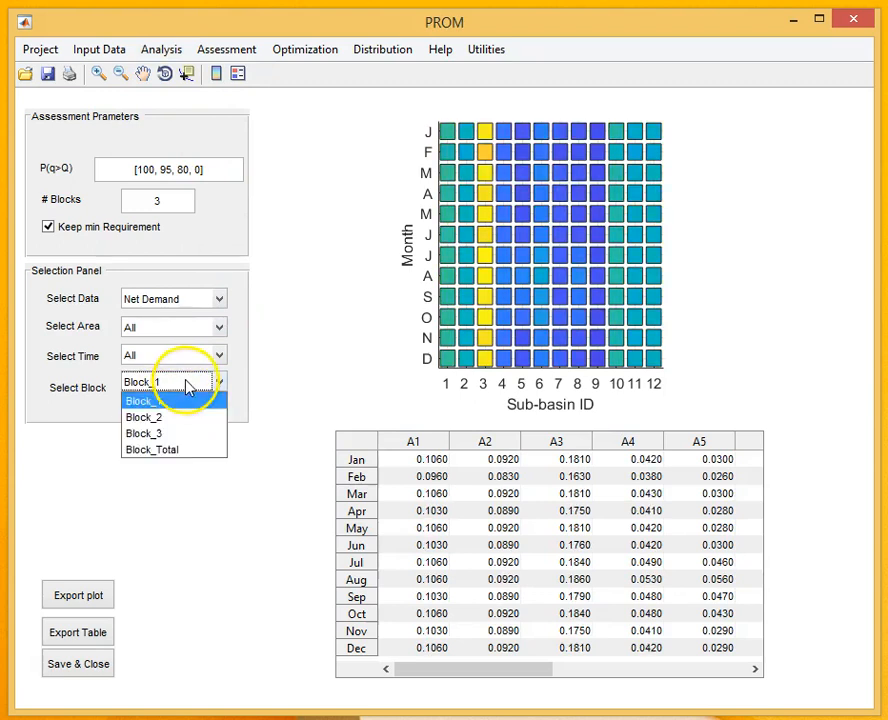
click(183, 419)
click(182, 394)
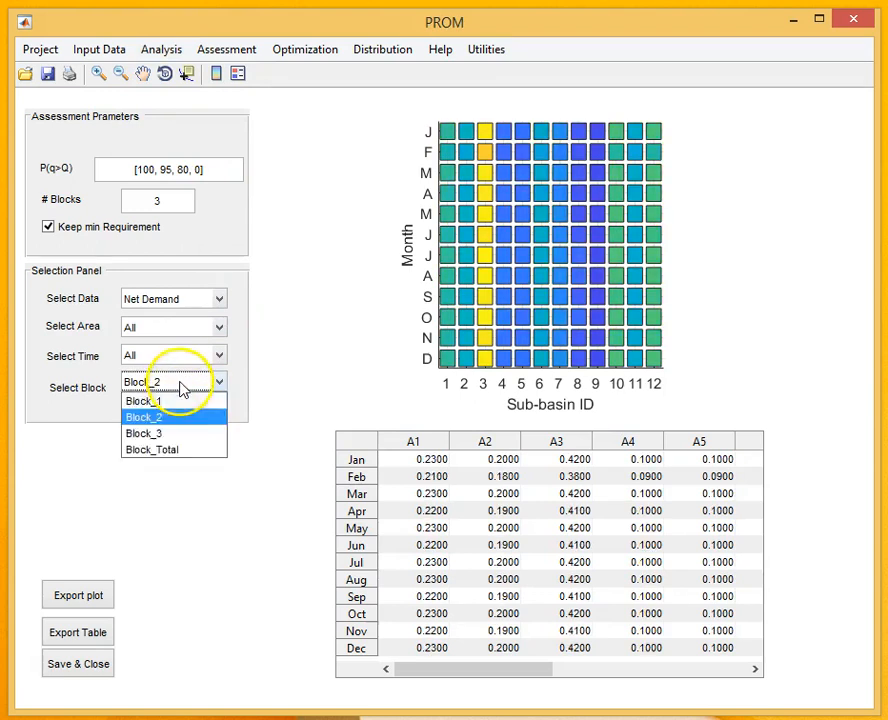
click(177, 436)
Display the Block_Total net demand and rotate its chart into a 3D bar view.
click(178, 383)
click(178, 450)
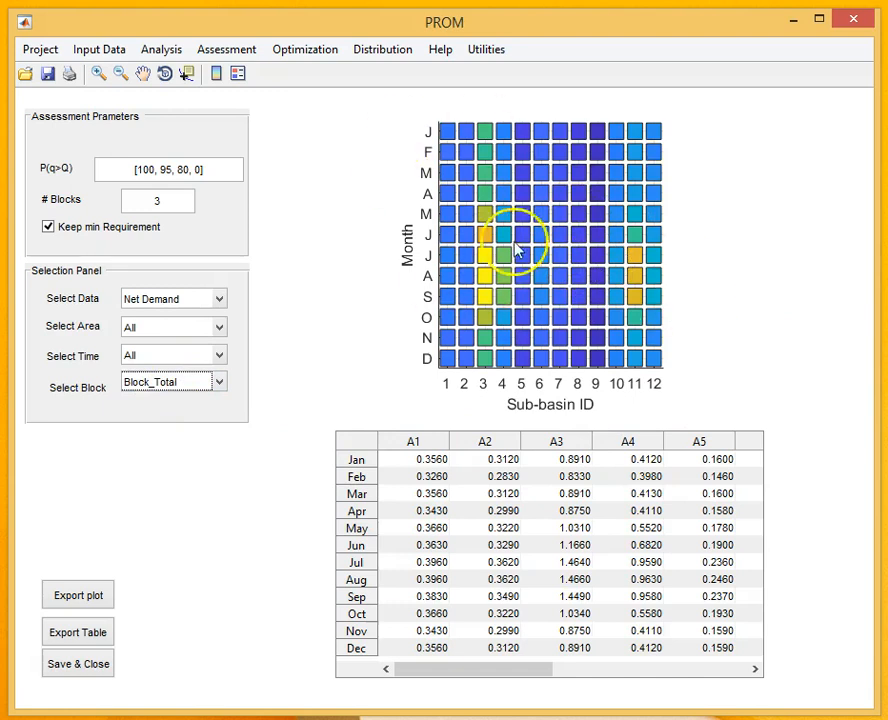
click(164, 73)
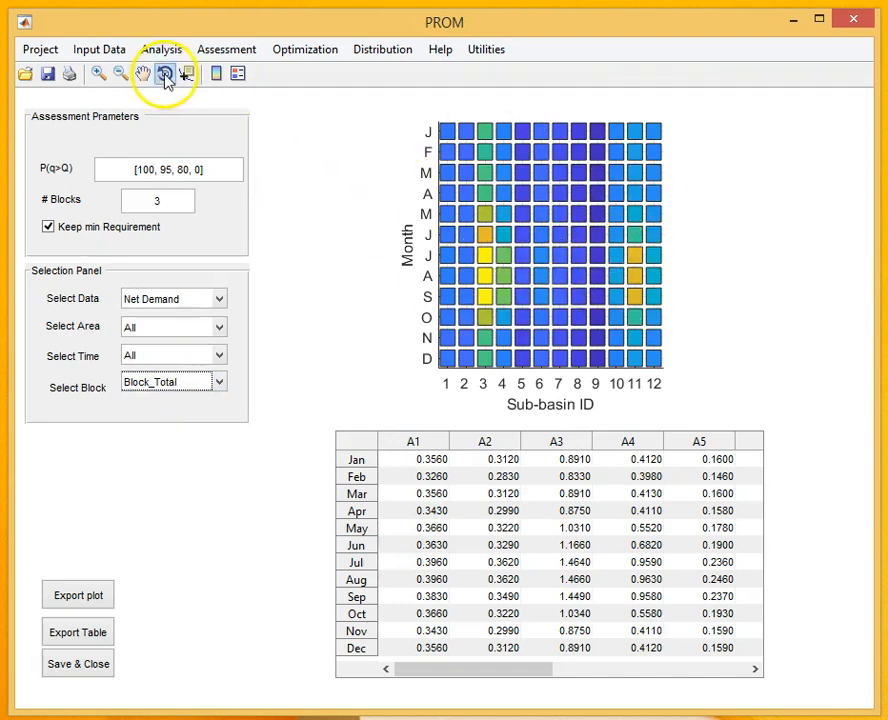
drag(535, 272, 476, 318)
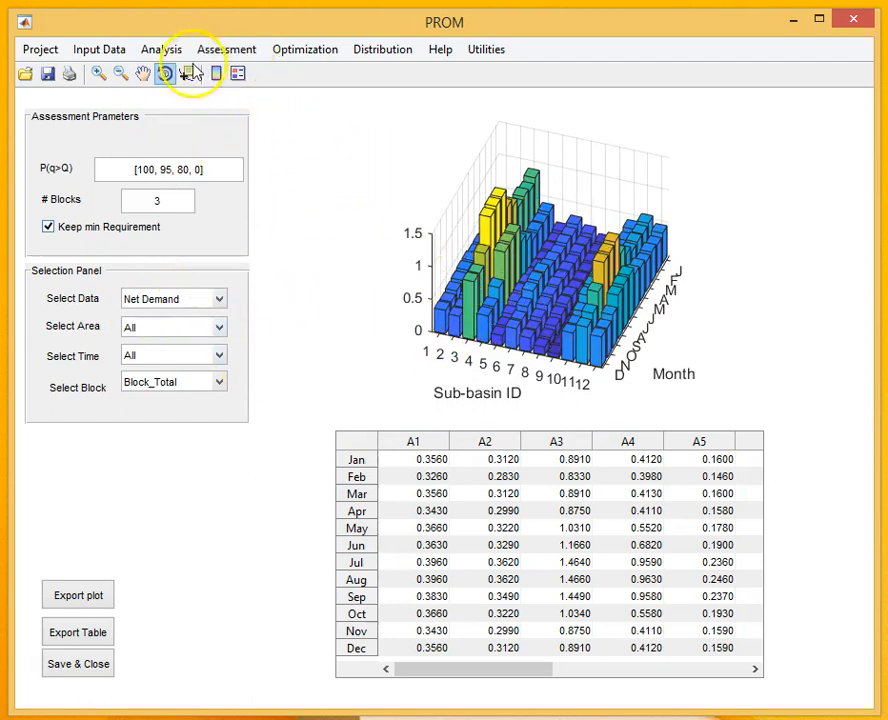
Open the DSR range input, set 4 DSR classes and a minimum volume of 0.0001, and preview the class table.
click(114, 52)
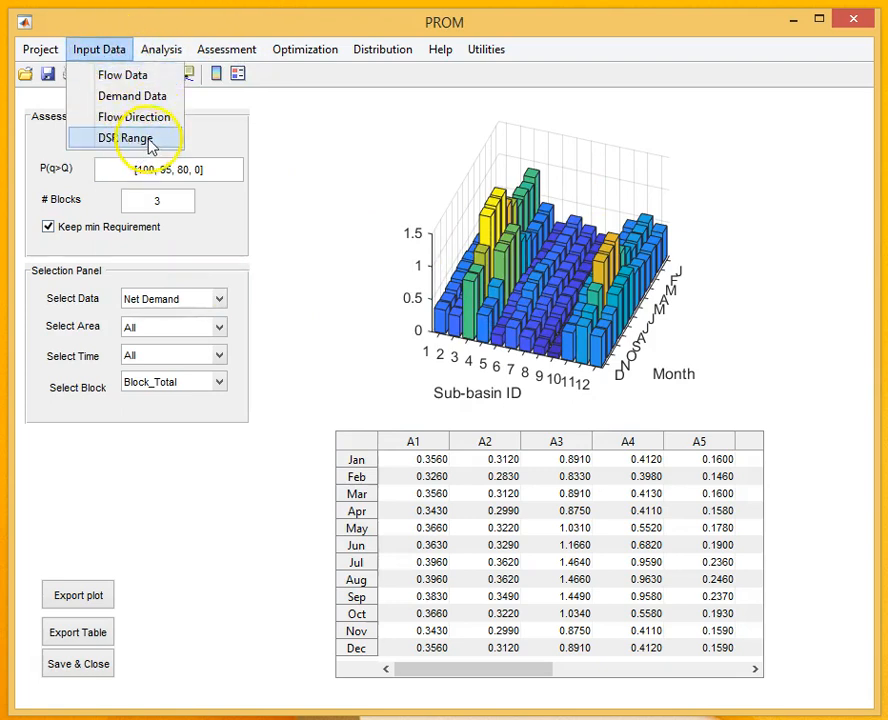
click(150, 146)
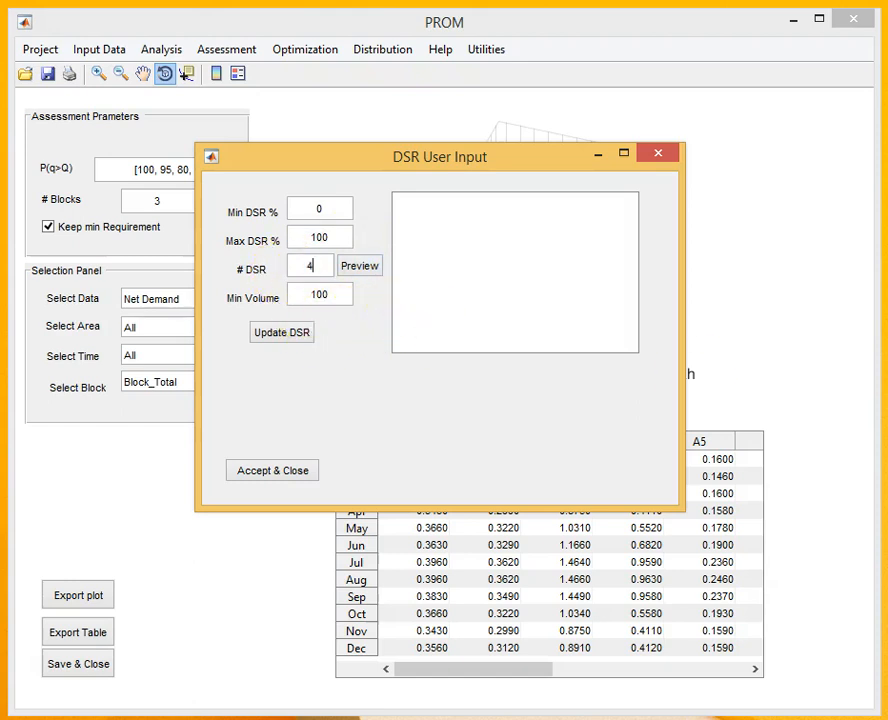
drag(333, 293, 296, 295)
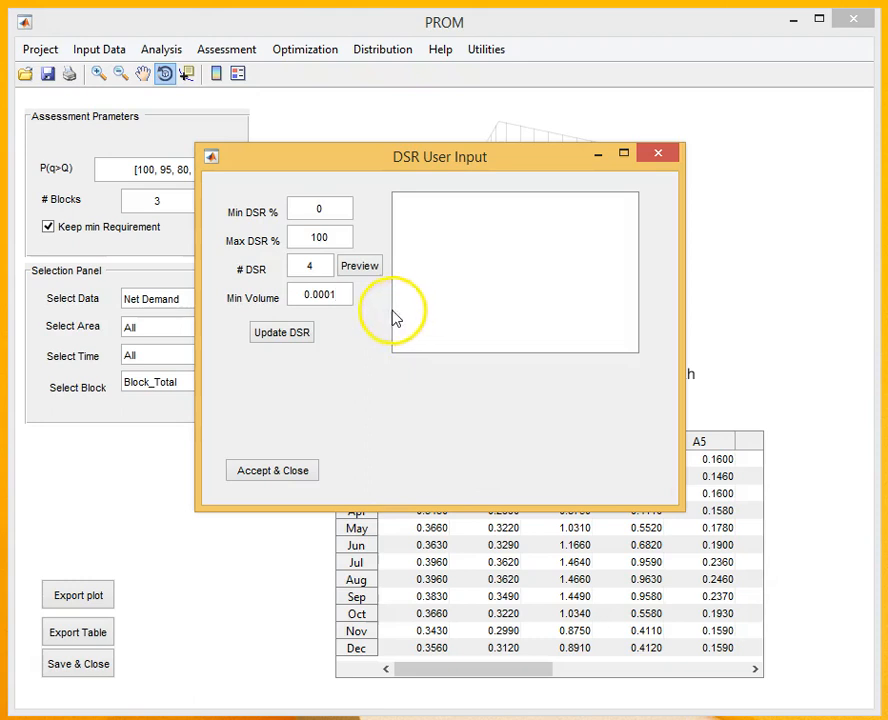
click(369, 265)
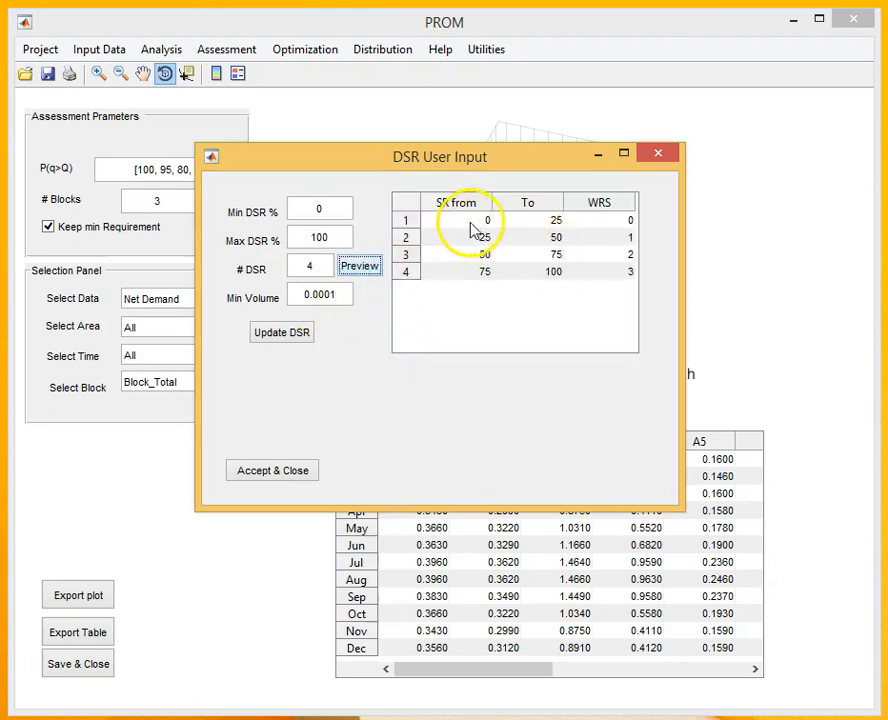
Set the four DSR class ranges to 0–10, 10–20, 20–40 and 40–100.
click(553, 221)
text(10)
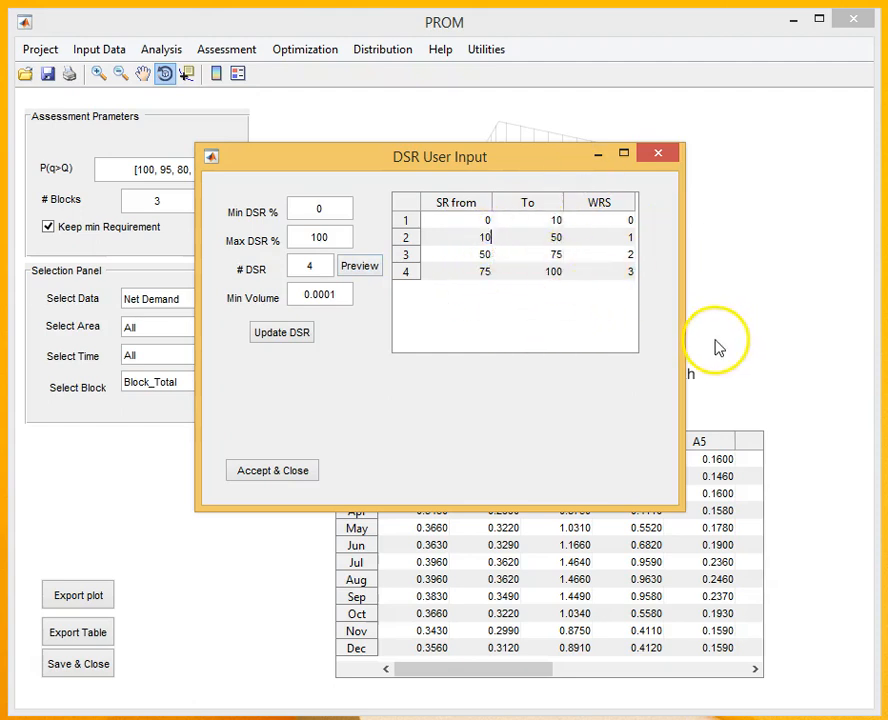
text(20)
key(Return)
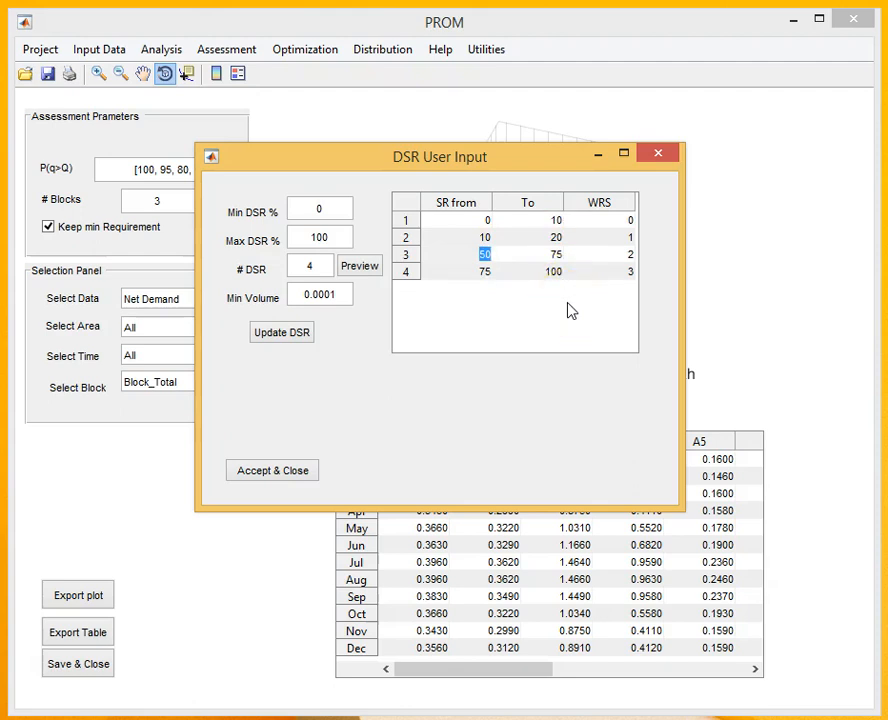
text(20)
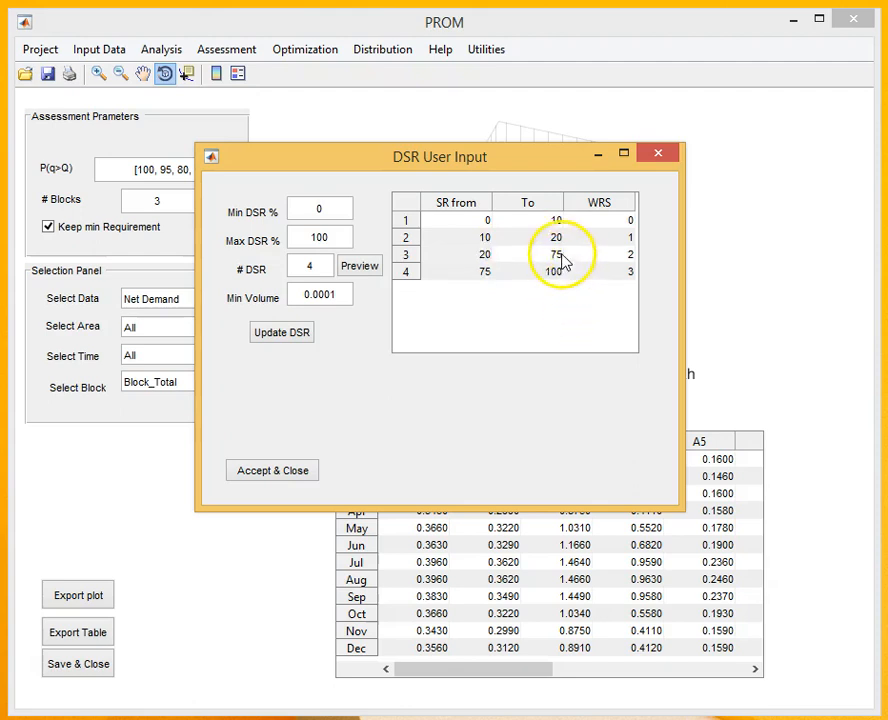
click(563, 258)
text(40)
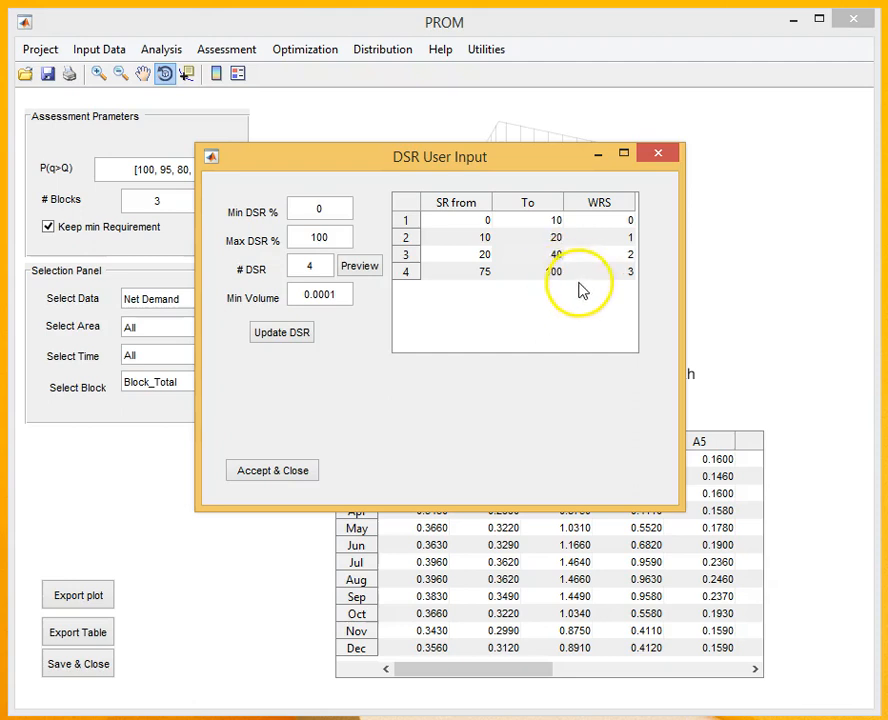
click(491, 273)
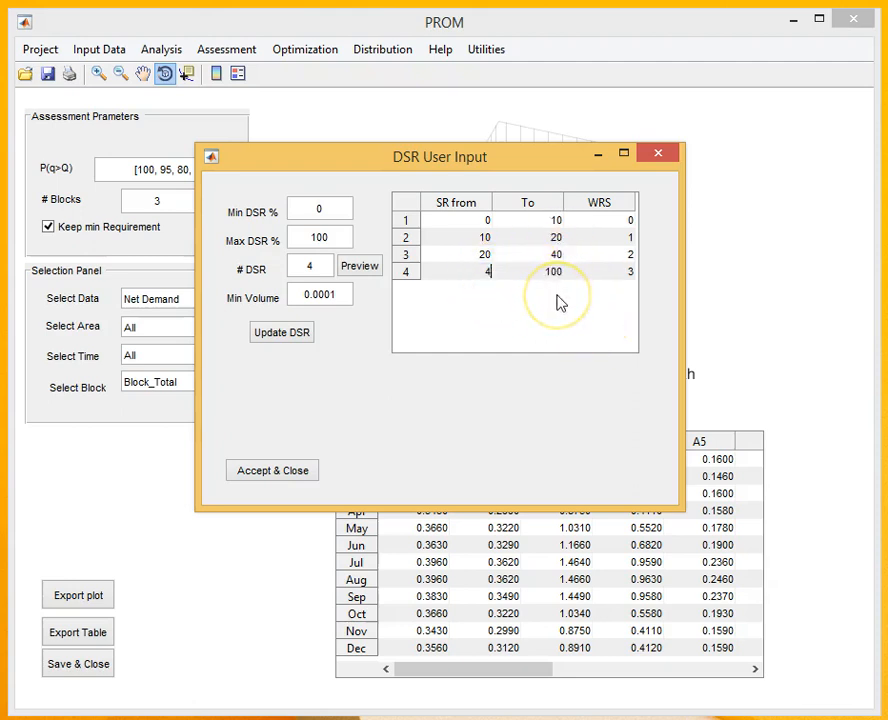
text(40)
Check the WRS scores of the DSR classes and accept the DSR settings.
click(625, 220)
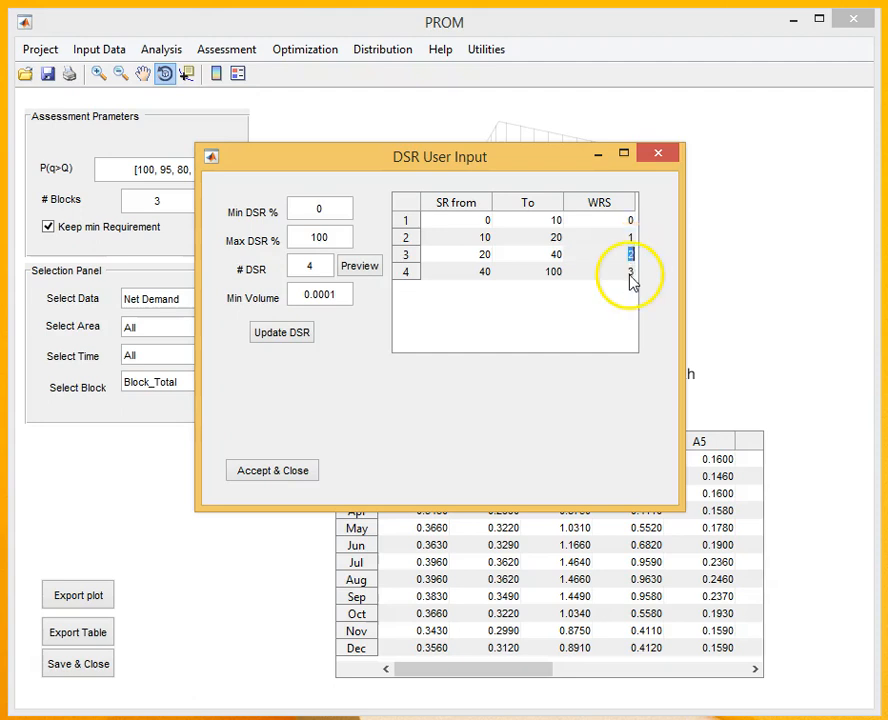
double_click(631, 272)
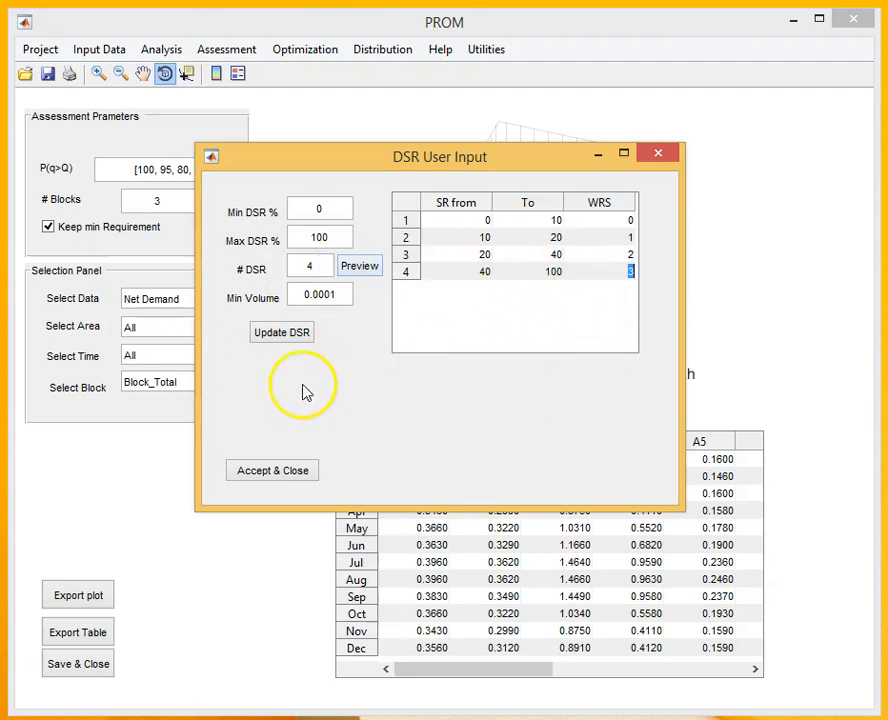
click(285, 472)
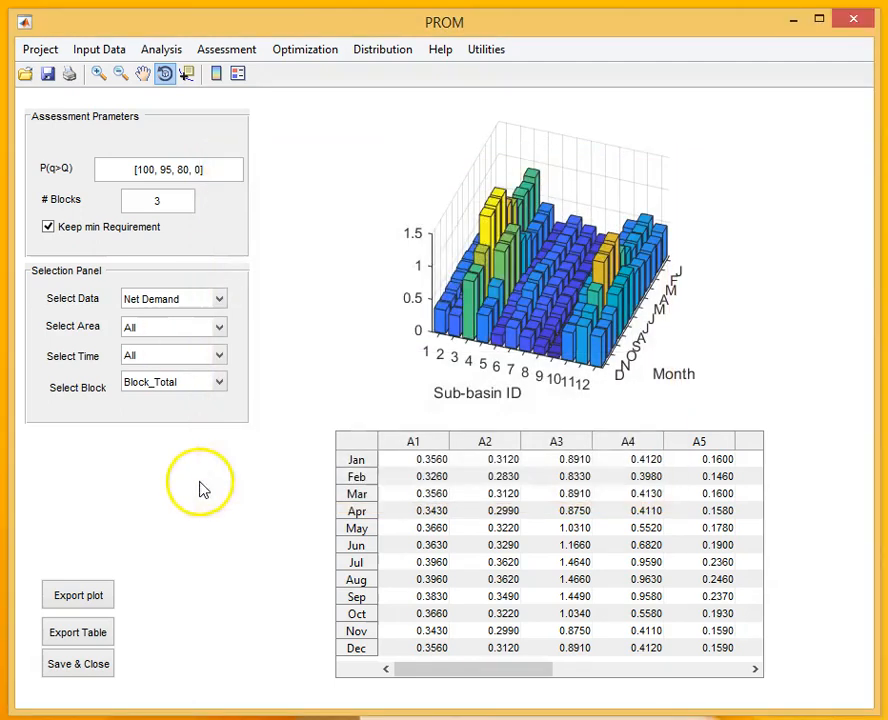
Run the DSR assessment and go through the Demand:Supply results for Block_1, Block_2 and Block_3.
click(232, 52)
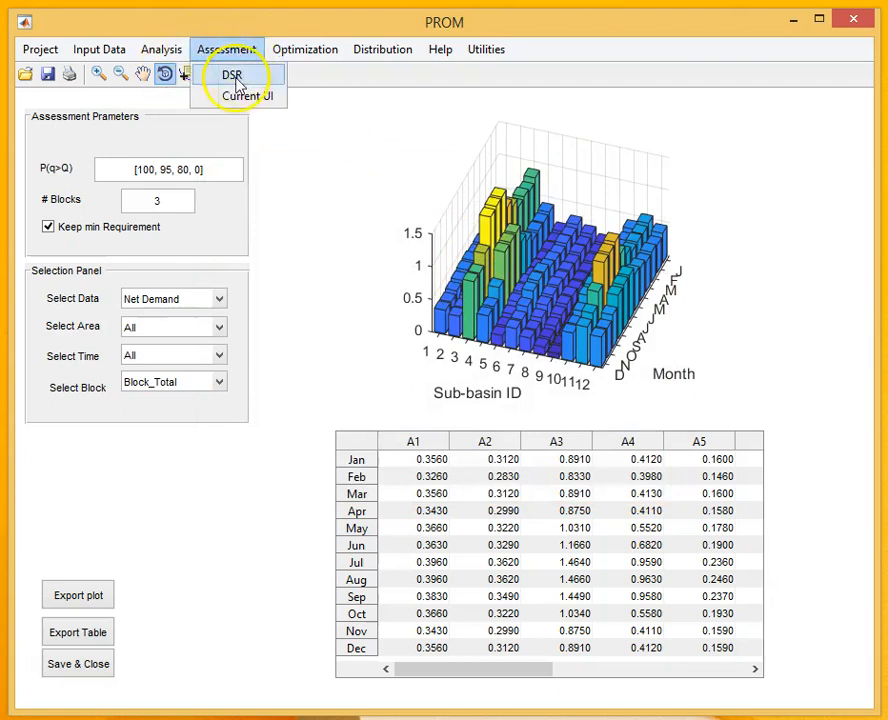
click(240, 76)
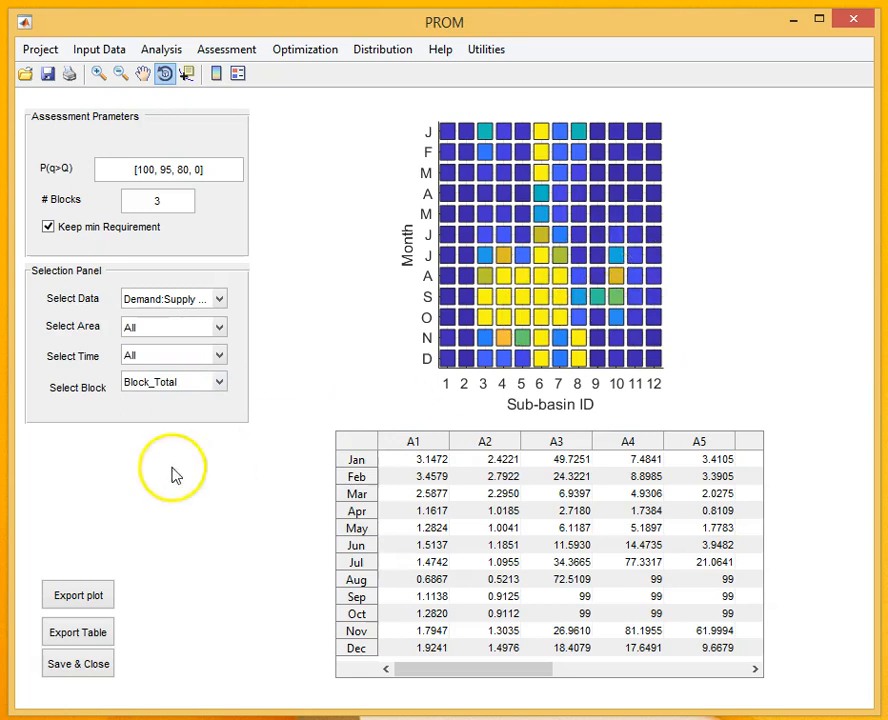
click(168, 384)
click(178, 400)
click(172, 388)
click(164, 419)
click(170, 390)
click(166, 433)
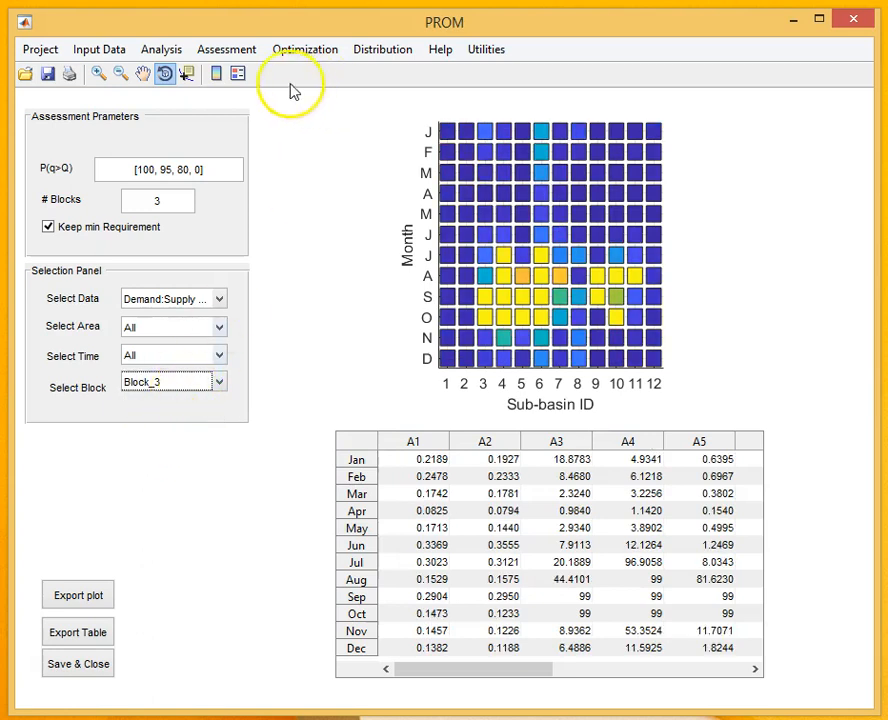
Run the Current UI assessment and display the Utility Index of Block_1 across the sub-basins.
click(212, 48)
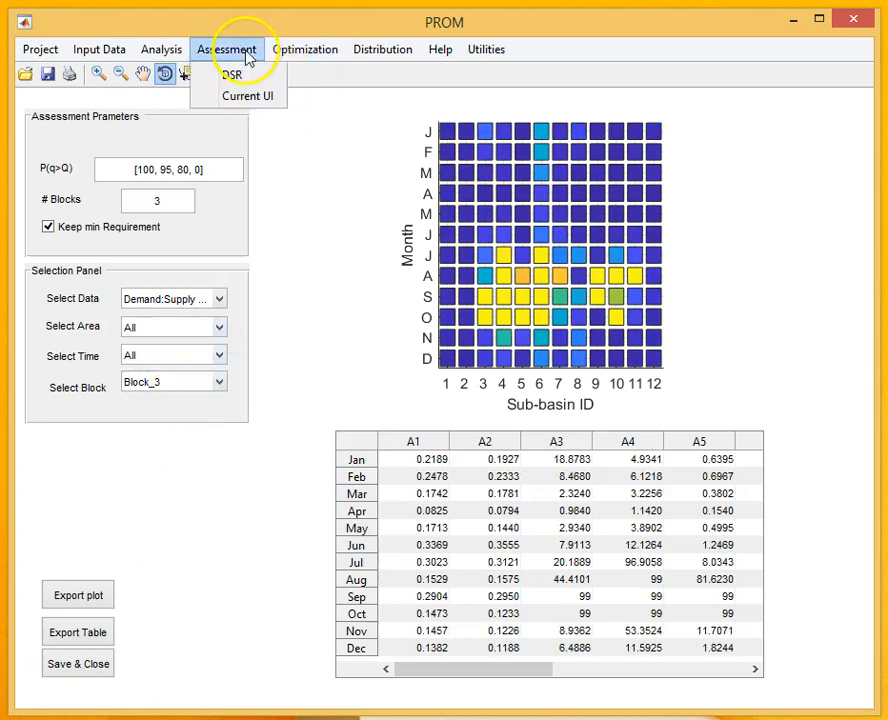
click(258, 104)
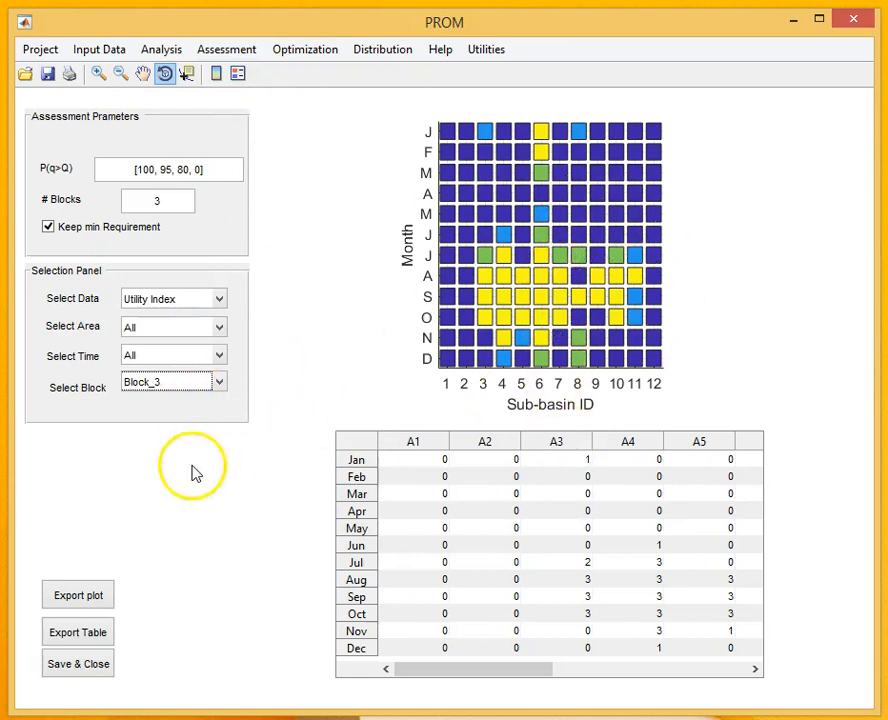
click(178, 387)
click(183, 404)
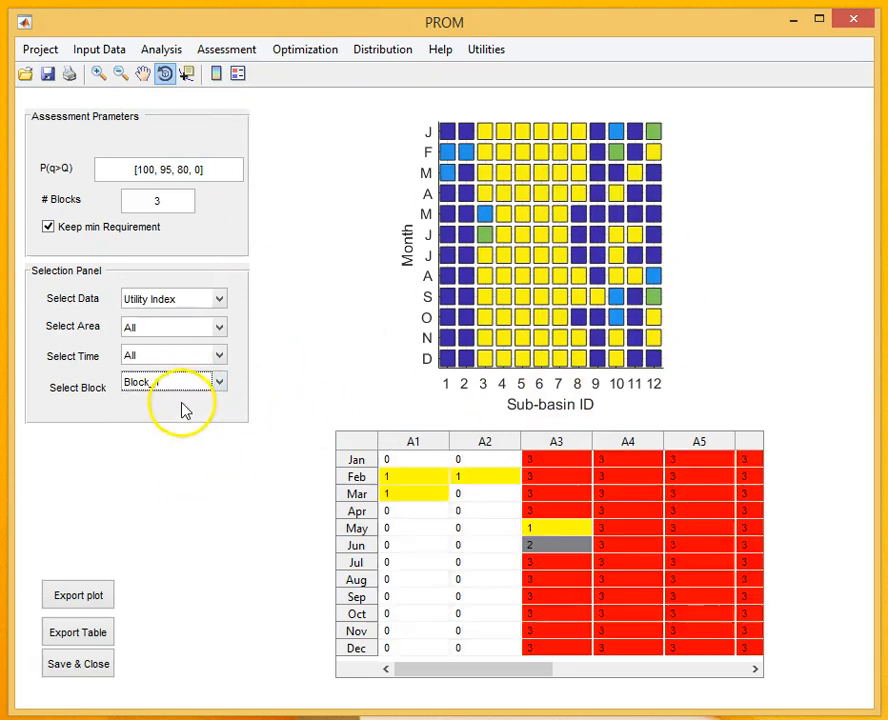
drag(531, 674, 472, 684)
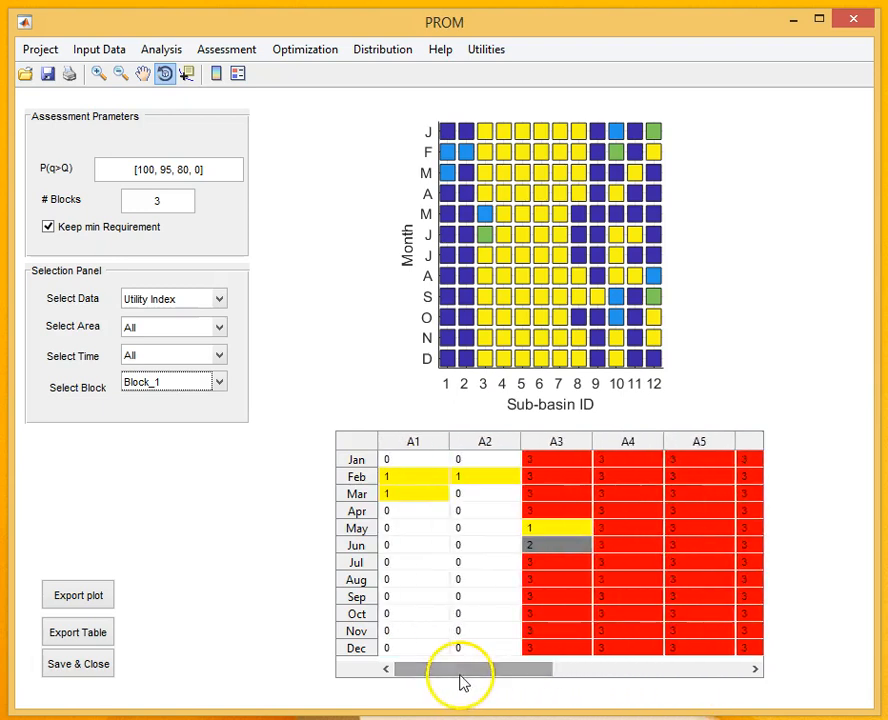
Examine the Utility Index chart and table for Block_2, Block_3 and Block_Total.
click(178, 387)
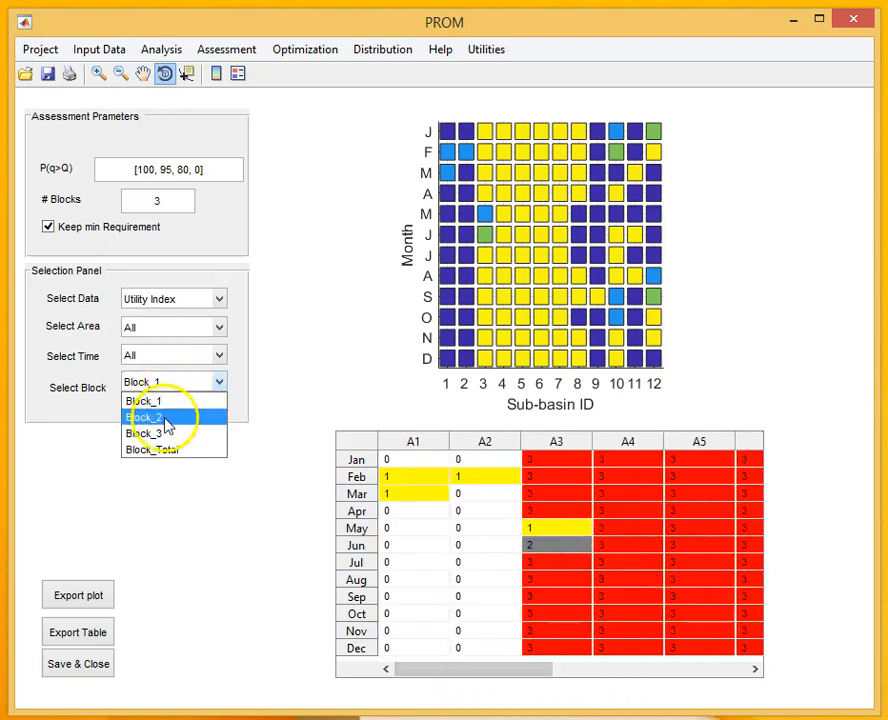
click(165, 418)
drag(430, 672, 418, 710)
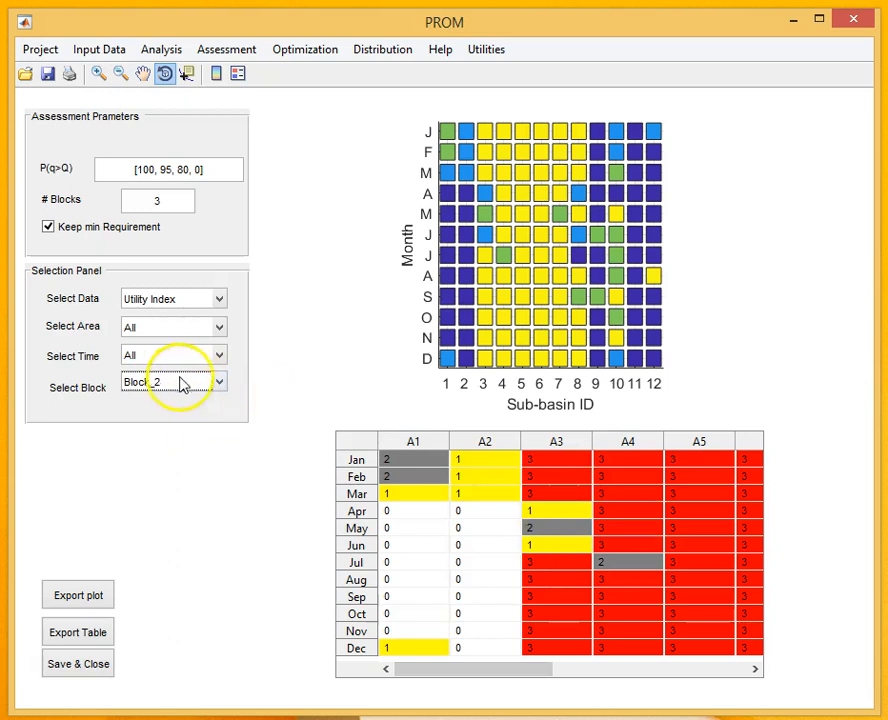
click(168, 386)
click(172, 433)
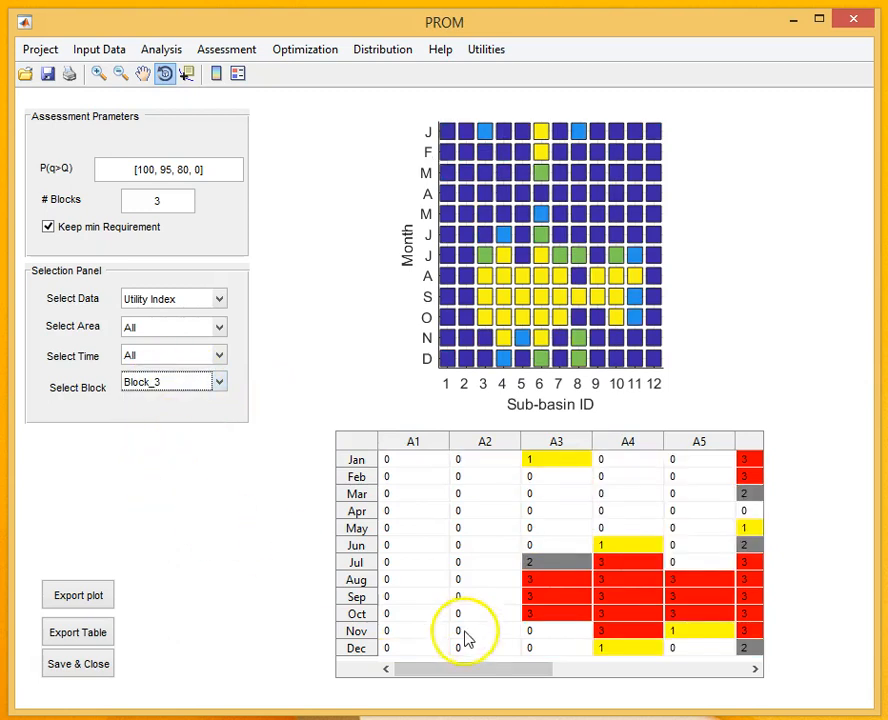
mouse_move(440, 678)
mouse_down()
mouse_move(575, 684)
mouse_move(620, 698)
mouse_move(450, 690)
mouse_up()
click(168, 384)
click(172, 449)
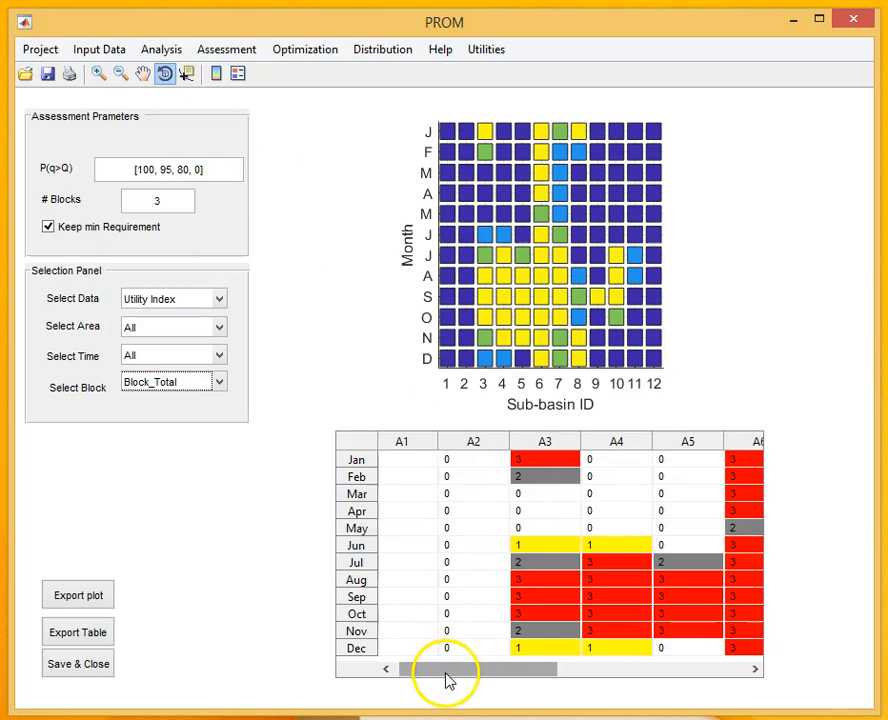
mouse_move(449, 675)
mouse_down()
mouse_move(660, 702)
mouse_move(436, 690)
mouse_up()
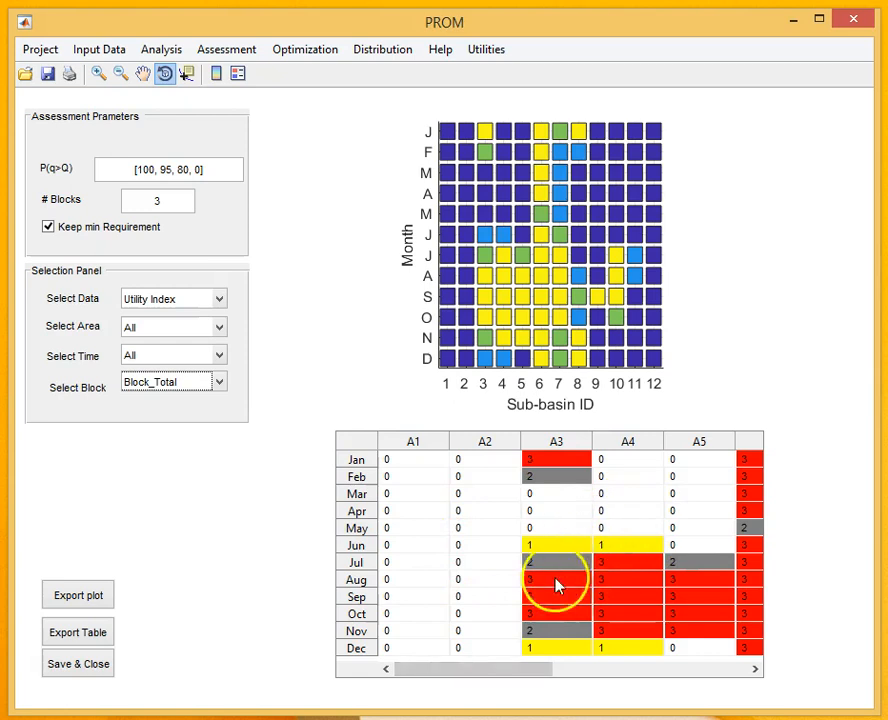
Compare the Utility Index of Block_1, Block_2 and Block_3 once more, ending on Block_3.
click(219, 383)
click(222, 400)
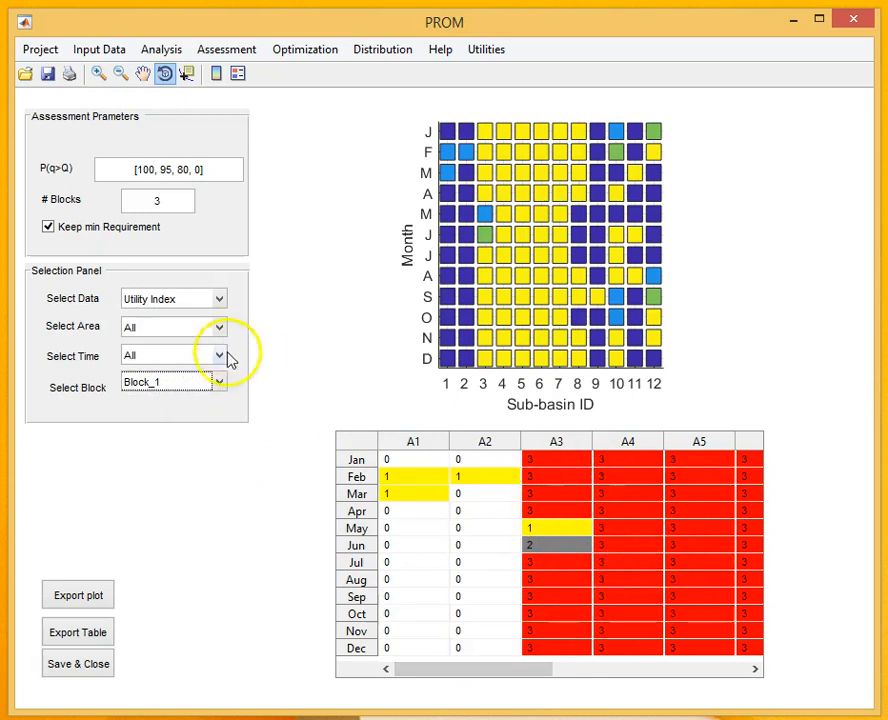
click(219, 383)
click(206, 416)
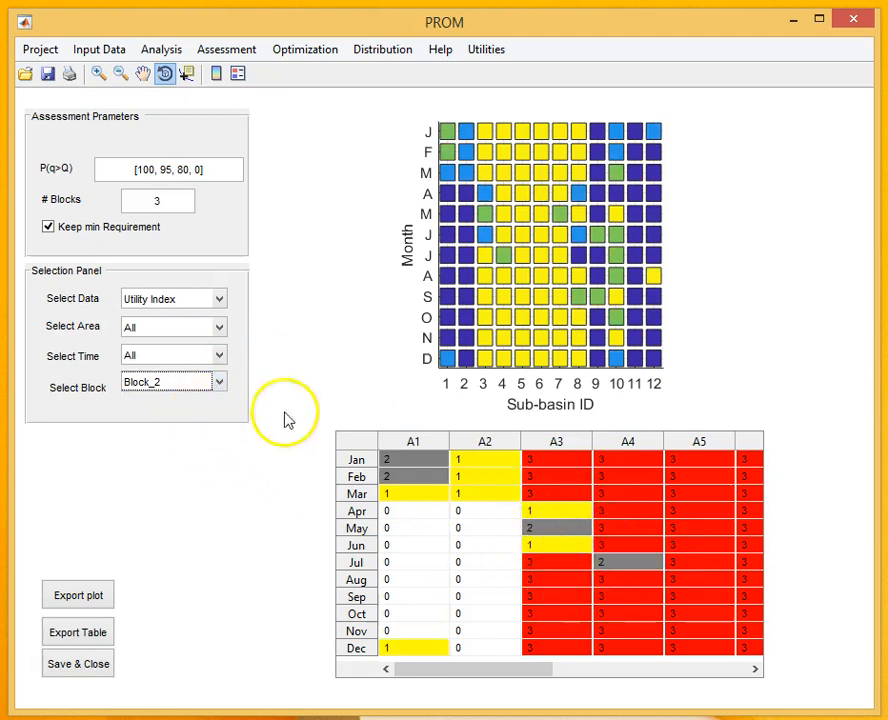
click(220, 383)
click(188, 433)
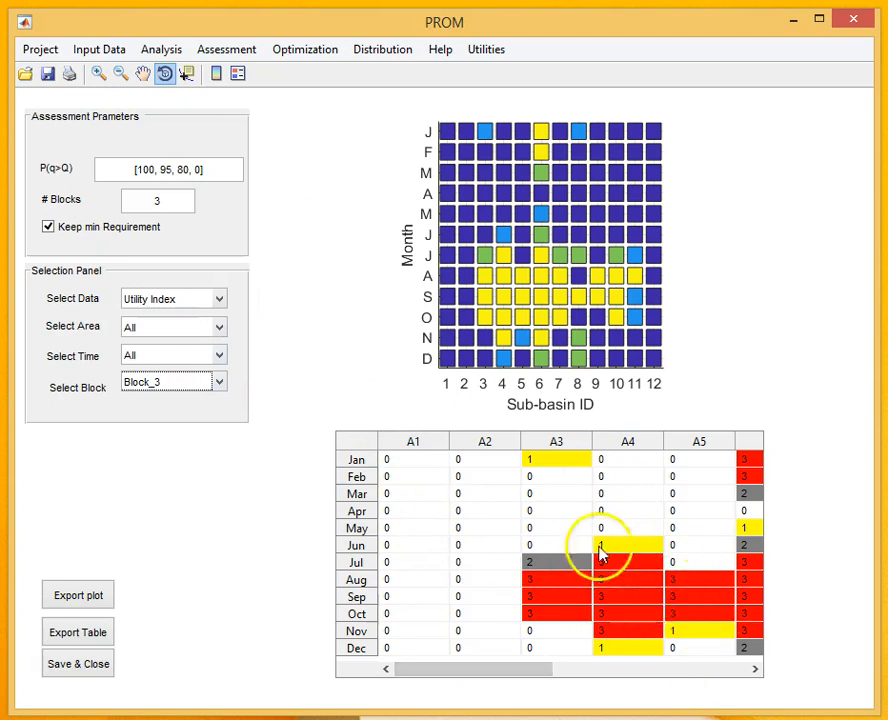
Open the DSR scenarios, set the maximum DSR to 60% and the Delta SR to 5, and preview the feasible space.
click(326, 52)
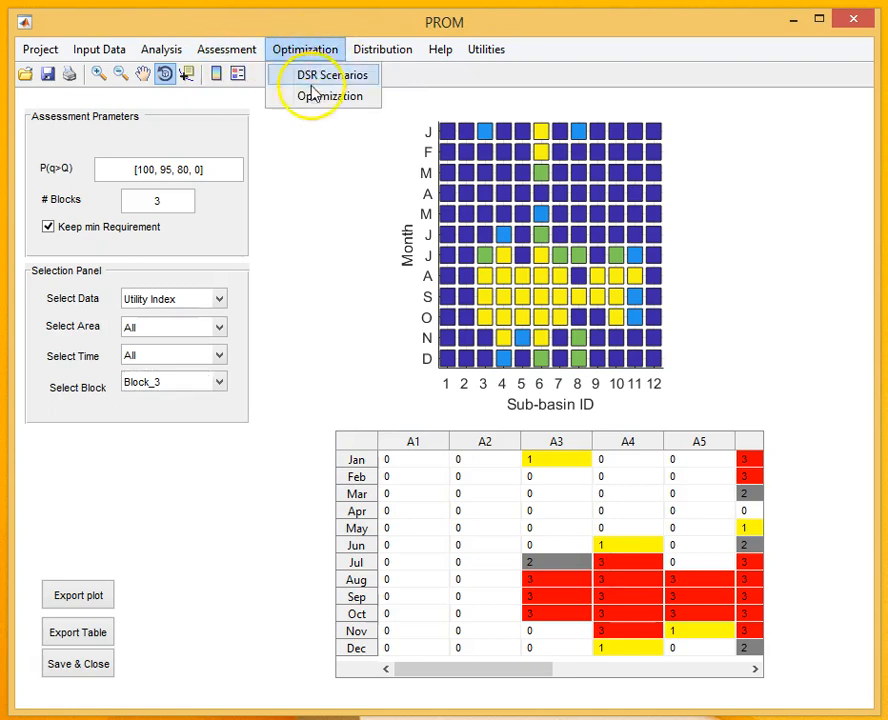
click(336, 78)
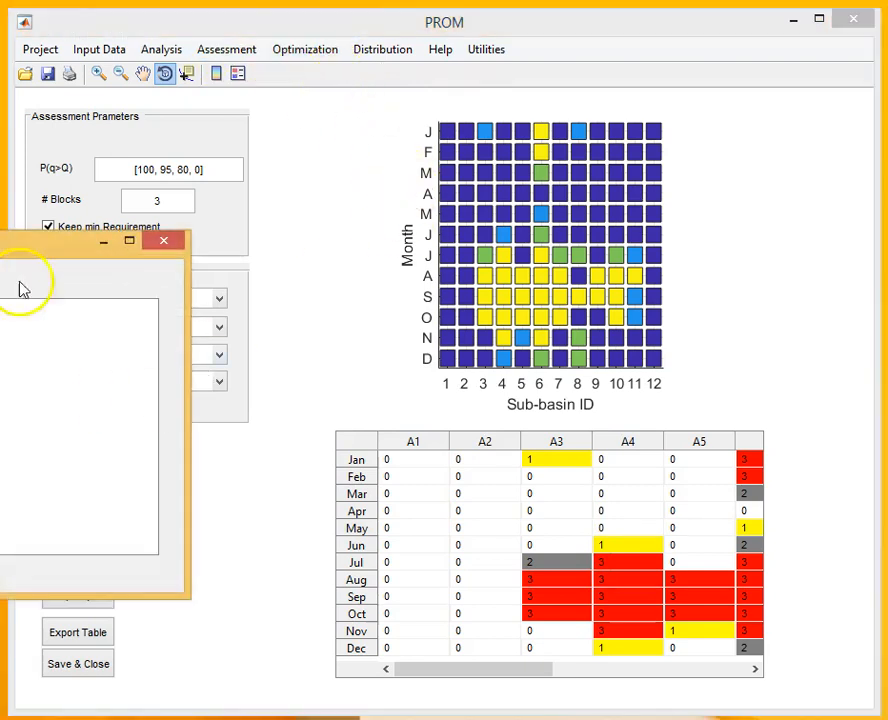
drag(44, 248, 558, 179)
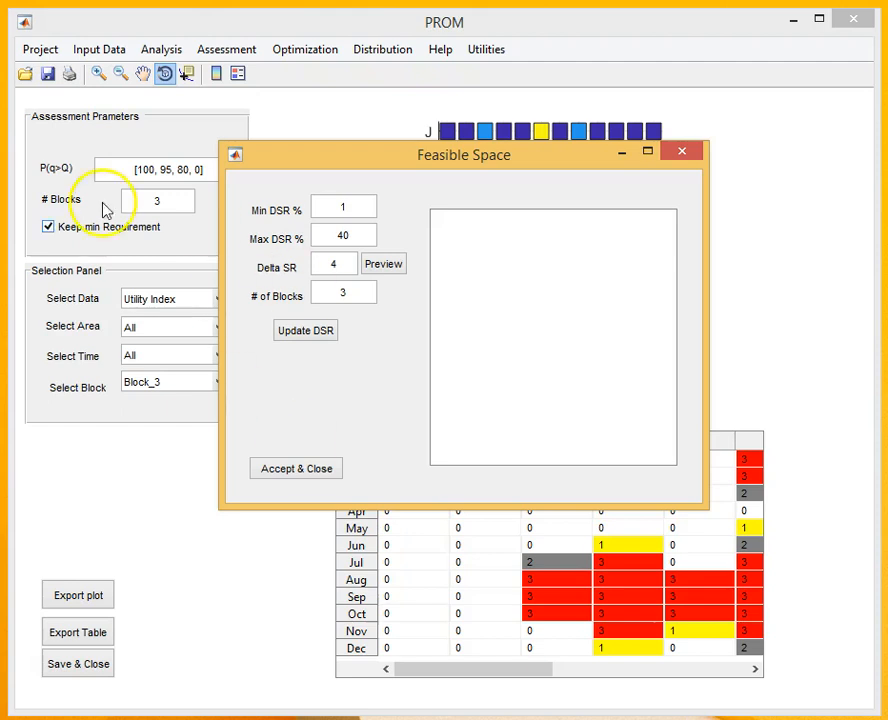
double_click(340, 236)
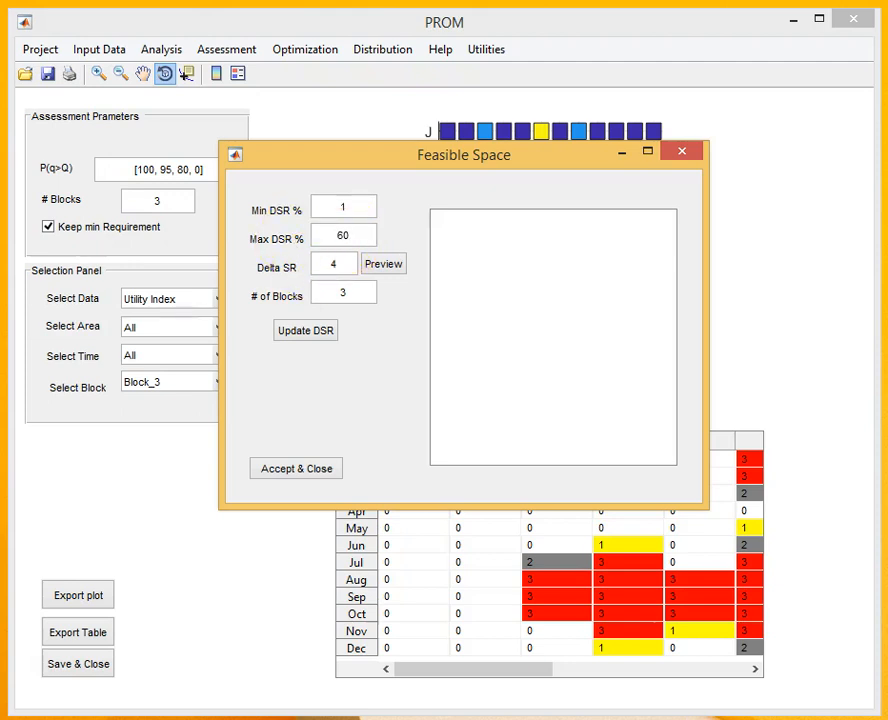
double_click(330, 262)
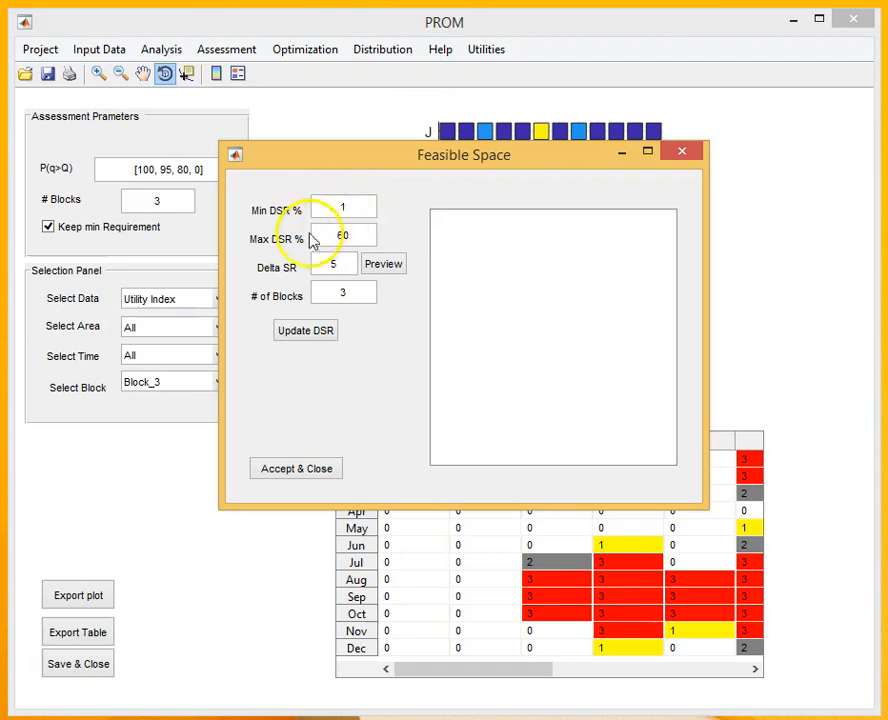
click(388, 265)
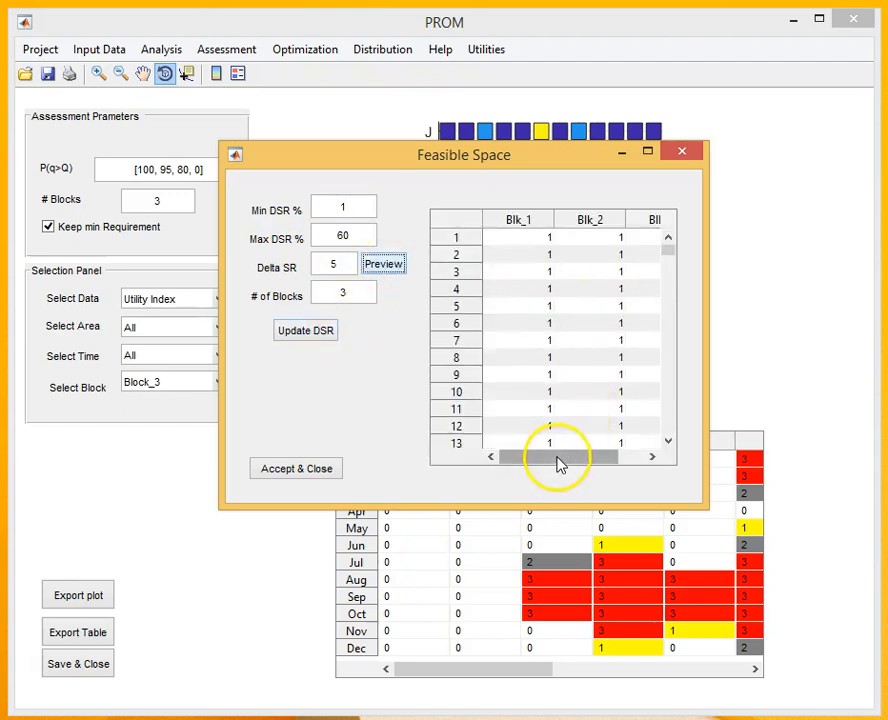
Check the previewed DSR combinations for all three blocks through the last row, and update and accept the scenarios.
drag(558, 463, 599, 462)
drag(670, 256, 584, 485)
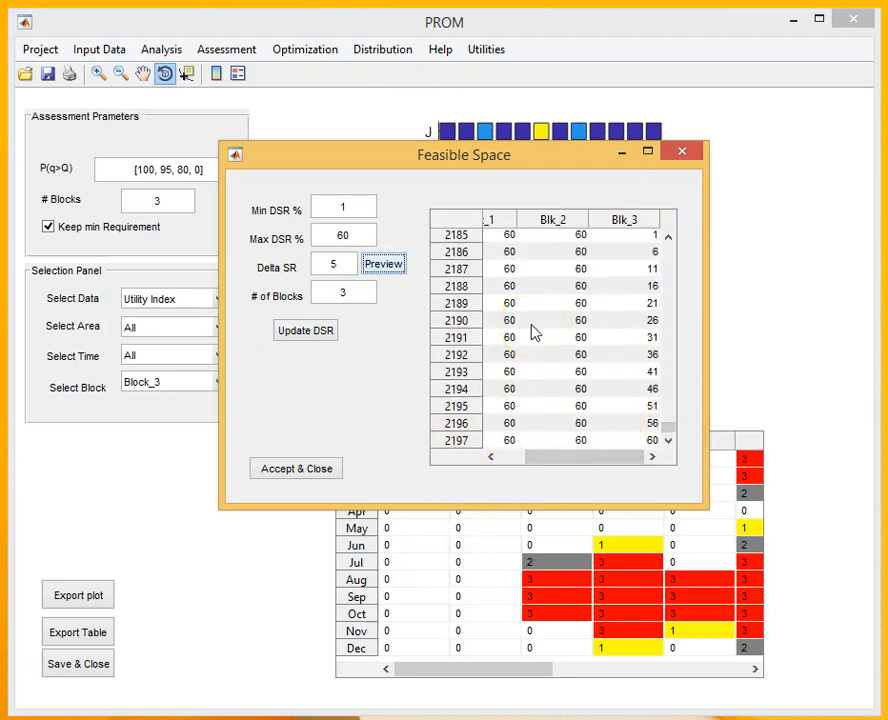
click(604, 321)
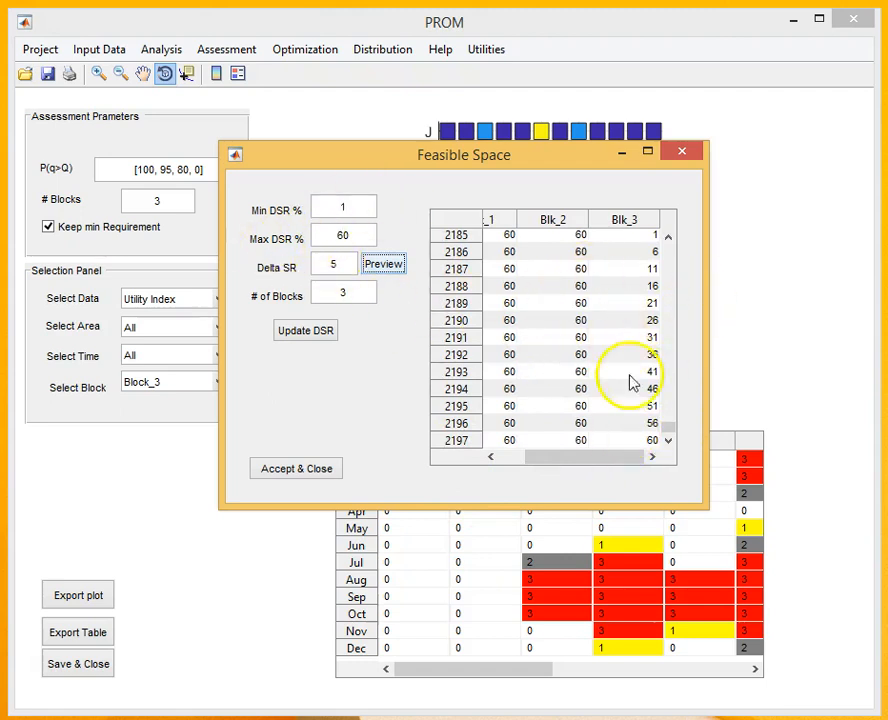
click(288, 330)
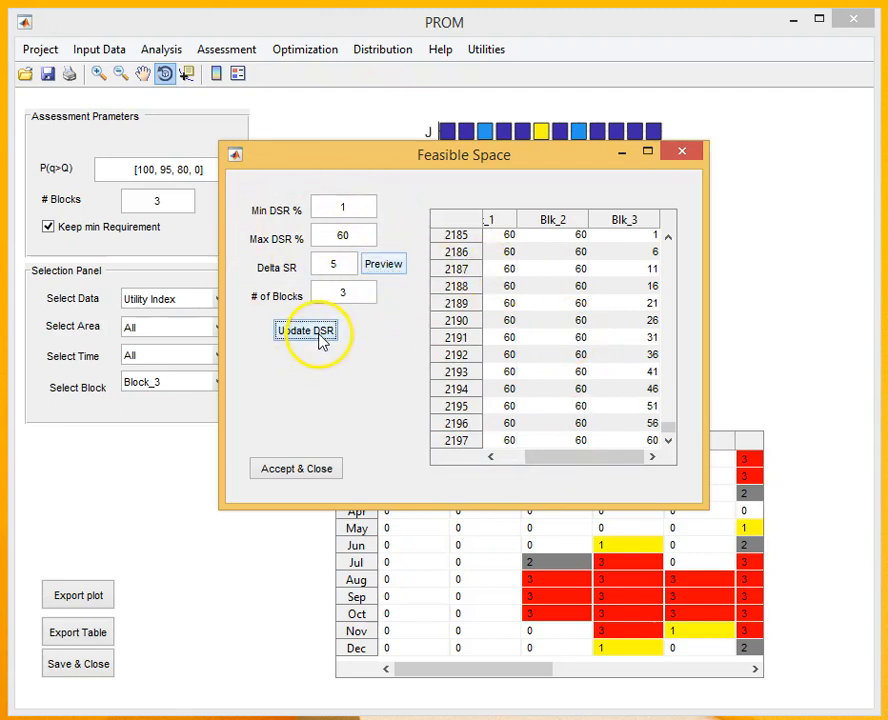
click(297, 468)
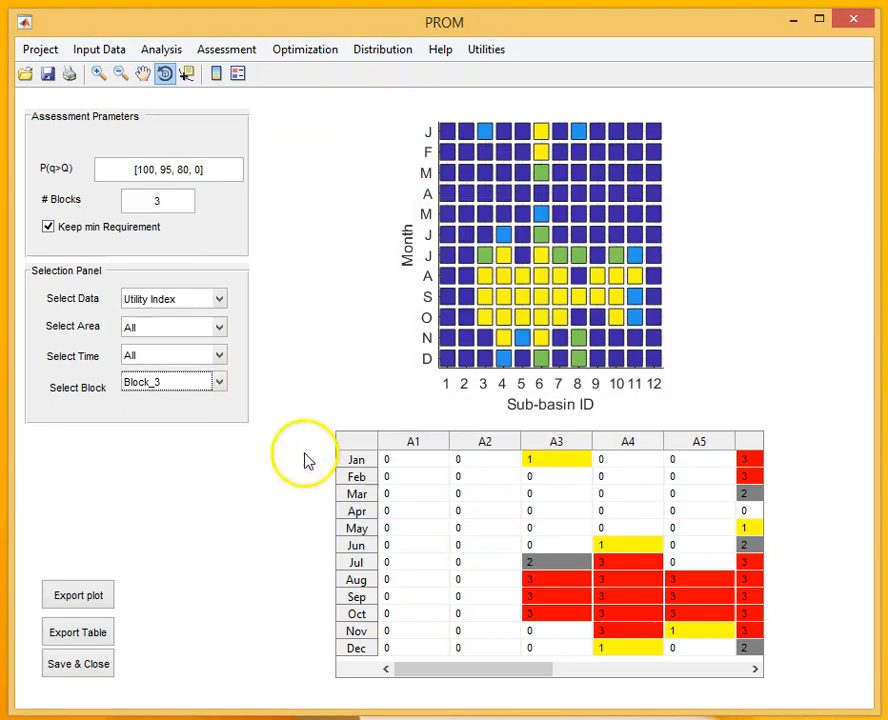
Run the optimization and review the optimal DSR, TotalUI and reliability columns of the result table.
click(305, 49)
click(325, 95)
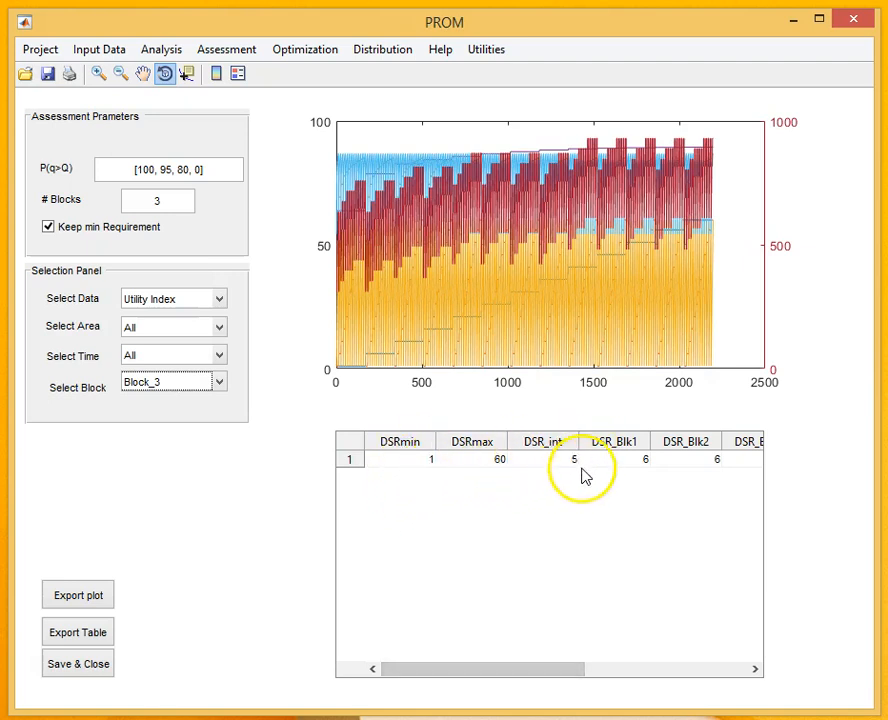
drag(504, 666, 674, 690)
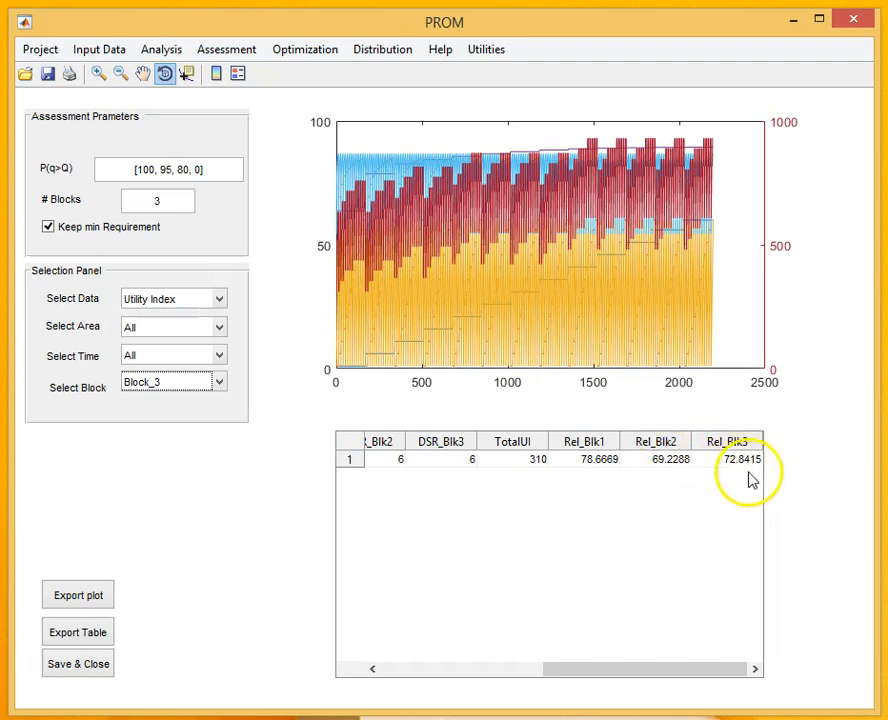
drag(668, 672, 579, 674)
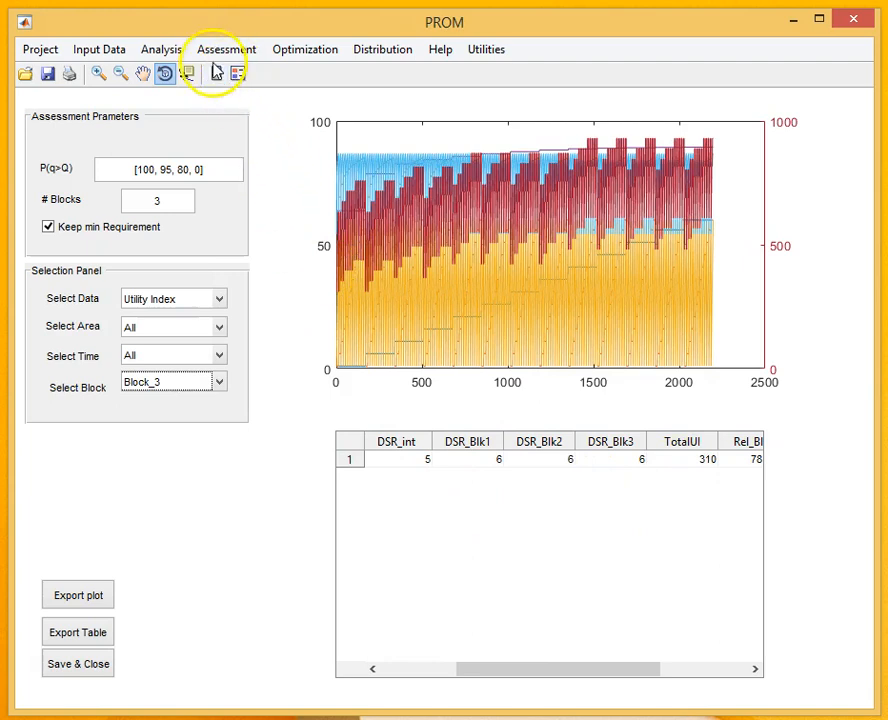
Reopen the DSR scenarios and set the minimum DSR to 6%, the maximum DSR to 11% and the Delta SR to 1.
click(315, 50)
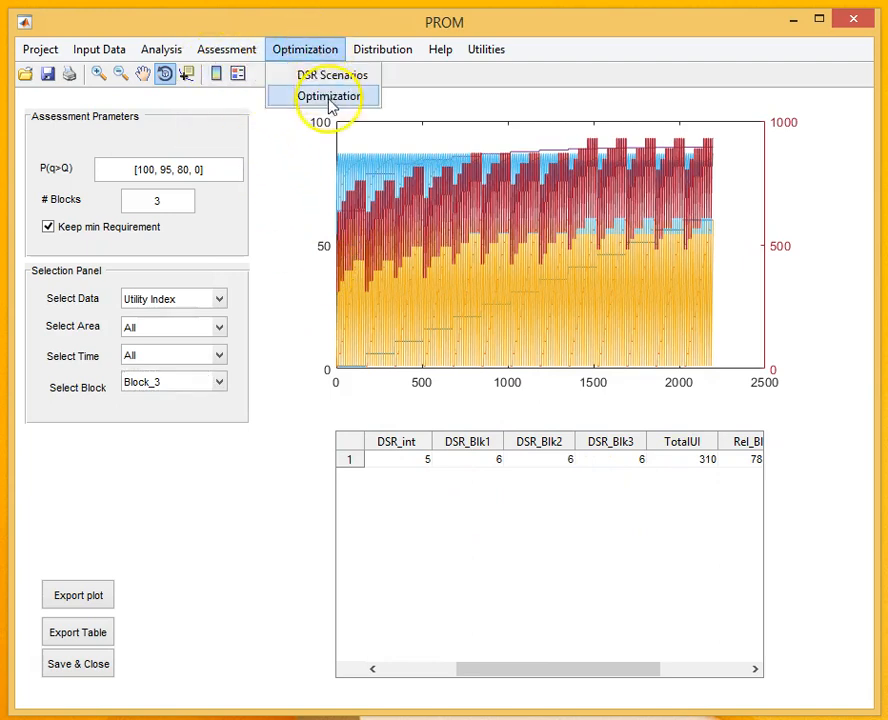
click(333, 75)
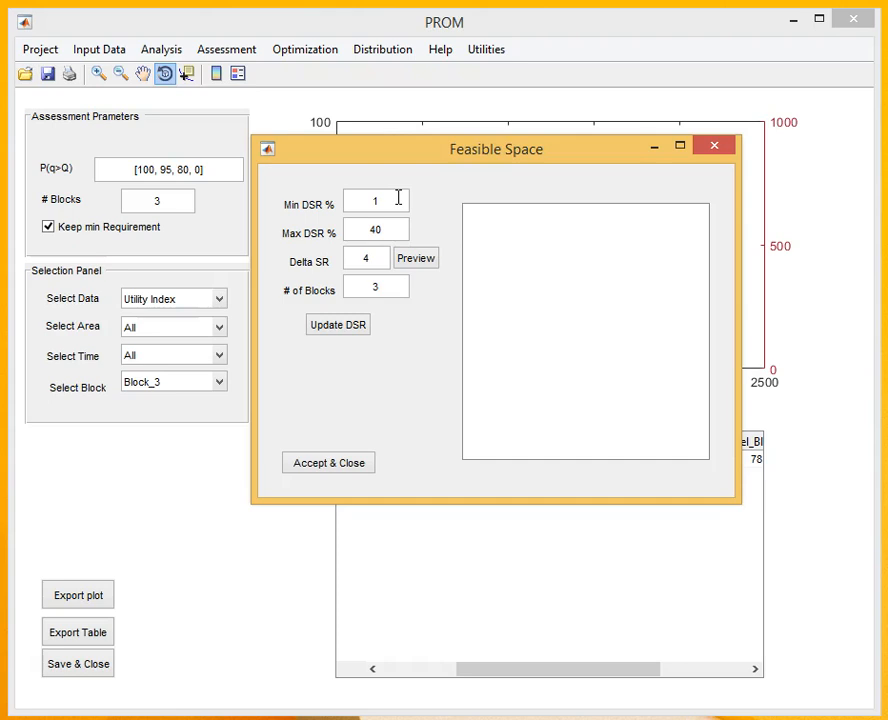
click(388, 207)
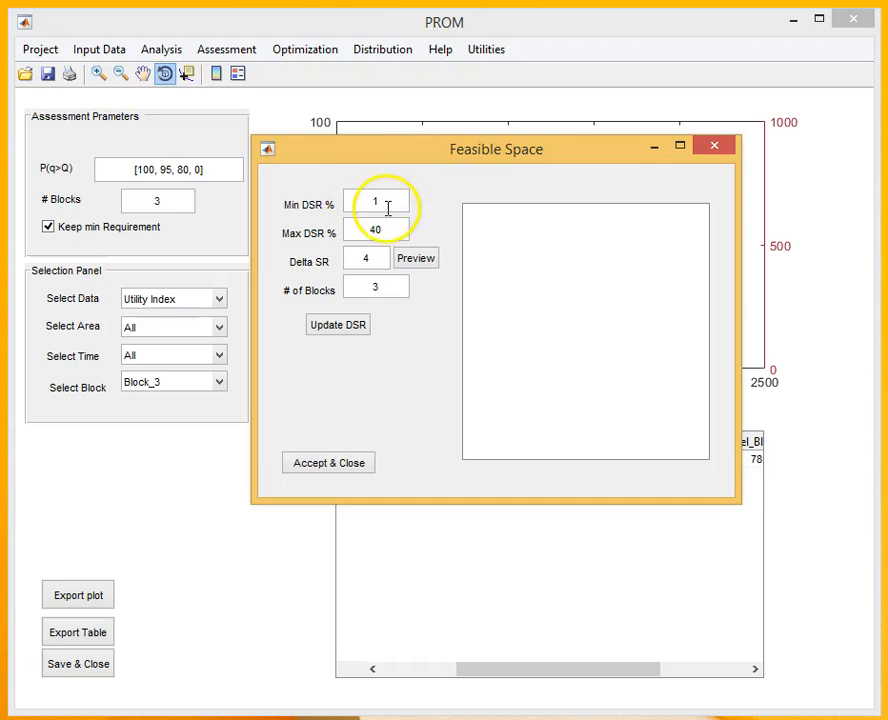
drag(396, 204, 341, 204)
click(496, 234)
drag(396, 232, 353, 259)
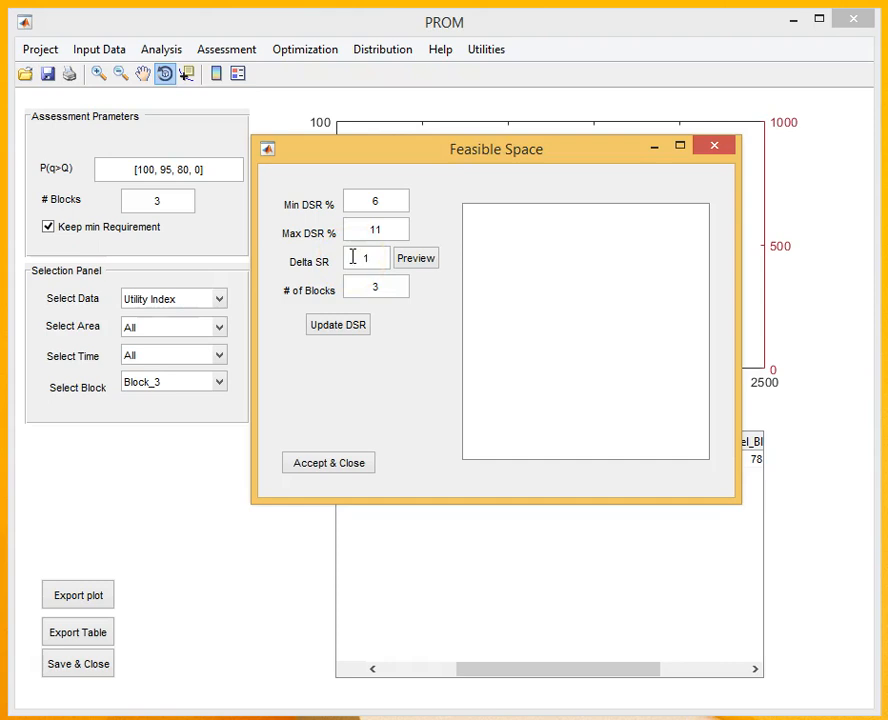
Preview and accept the refined DSR scenarios and rerun the optimization with them.
click(427, 262)
drag(703, 253, 704, 442)
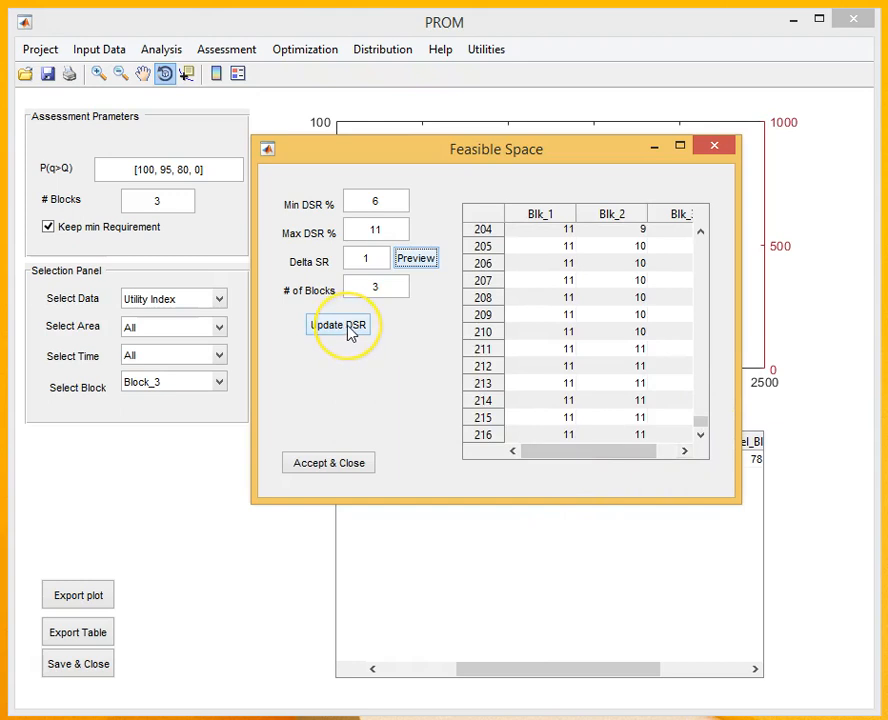
click(353, 472)
click(323, 55)
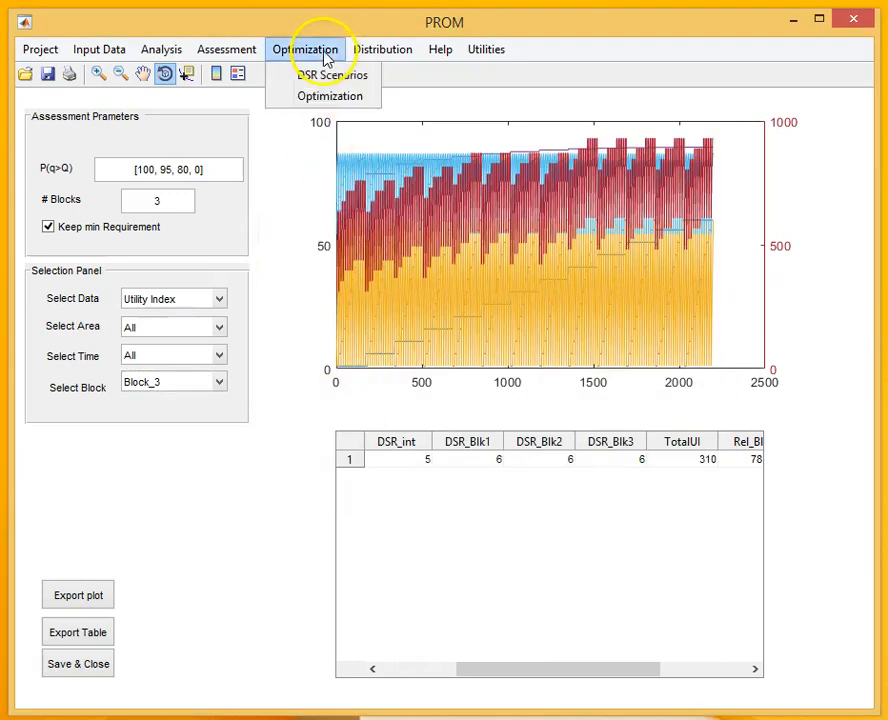
click(340, 98)
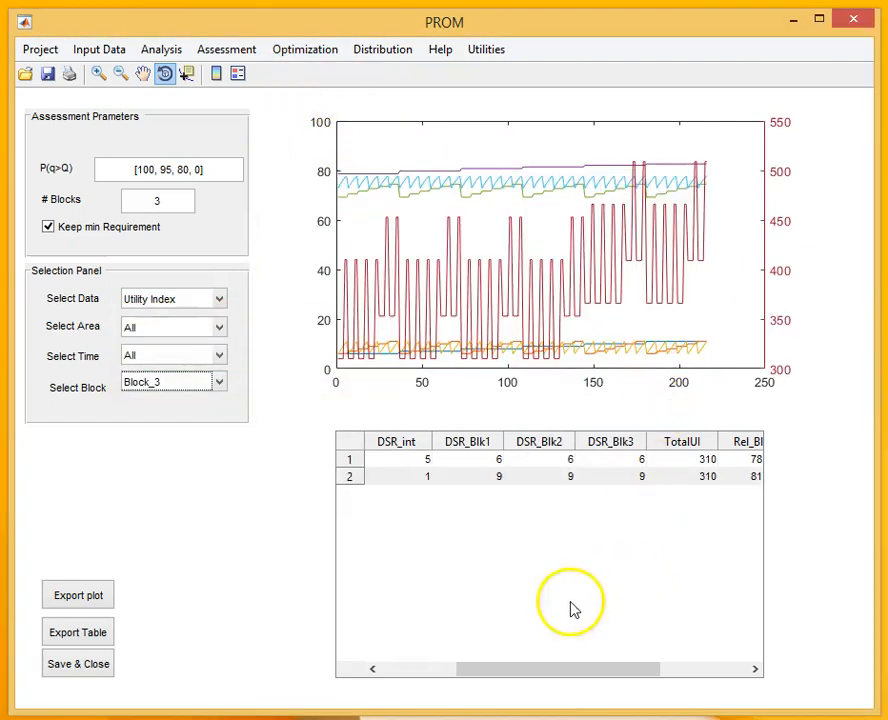
Reopen the DSR scenarios, set the minimum DSR to 8%, the maximum to 11% and the Delta SR to 0.1, and preview the combinations.
mouse_move(573, 673)
mouse_down()
mouse_move(599, 670)
mouse_move(517, 674)
mouse_move(625, 684)
mouse_move(575, 690)
mouse_up()
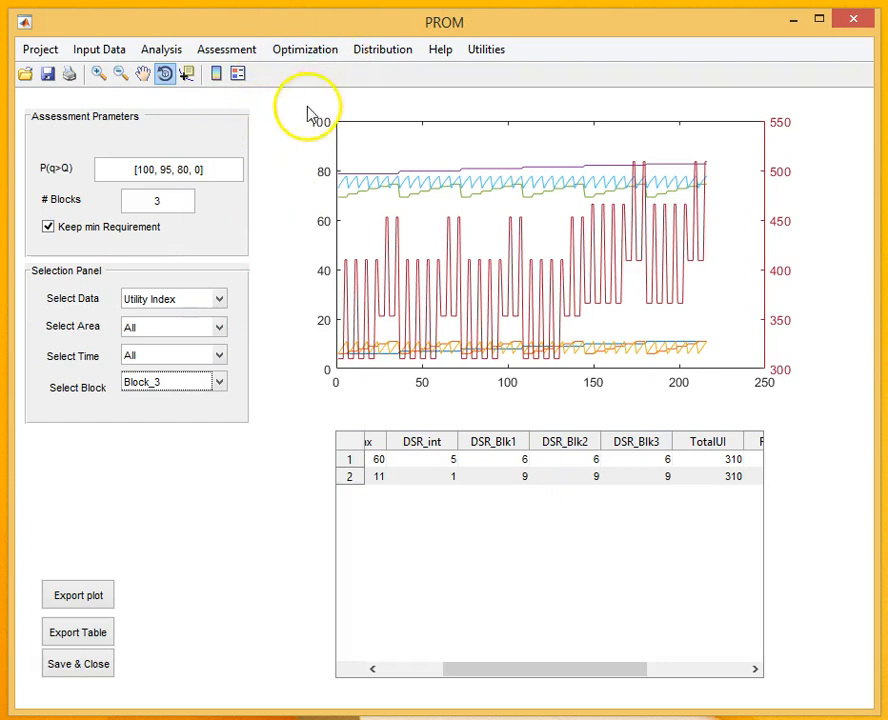
click(314, 50)
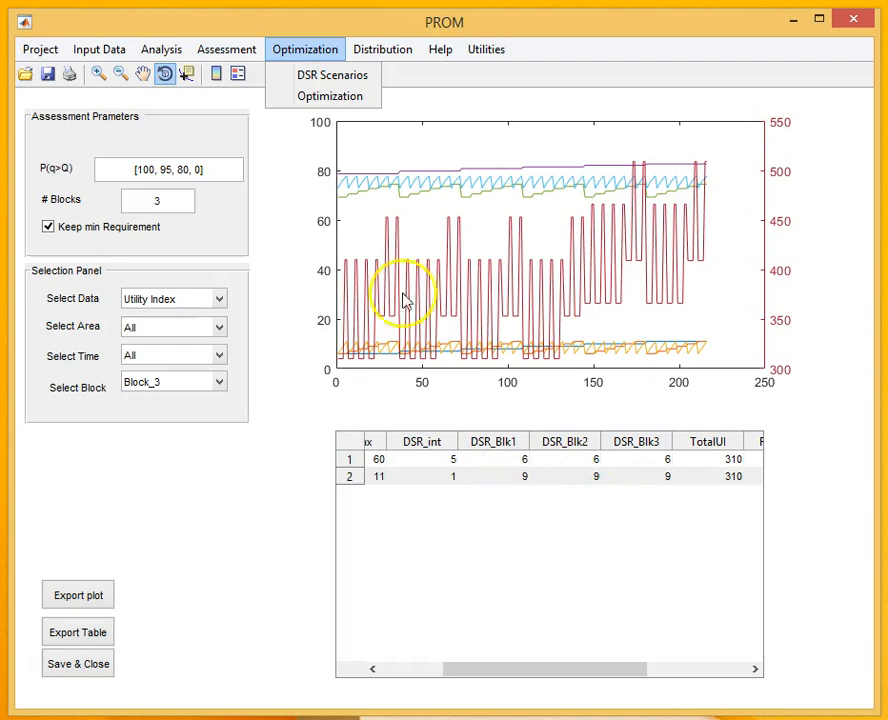
click(345, 76)
drag(0, 247, 441, 157)
drag(393, 207, 298, 198)
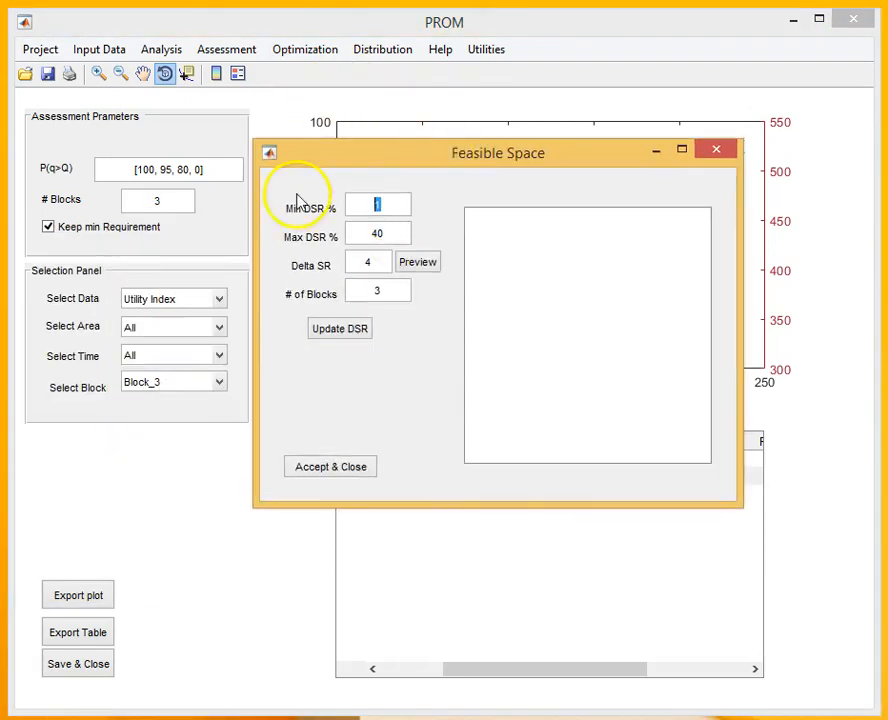
drag(390, 230, 368, 233)
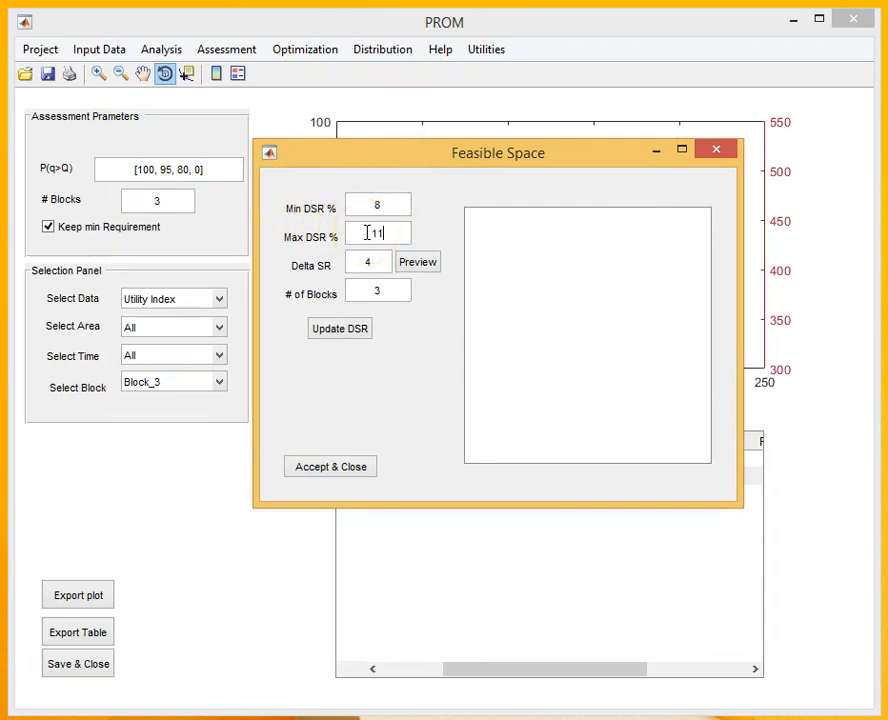
drag(376, 262, 357, 261)
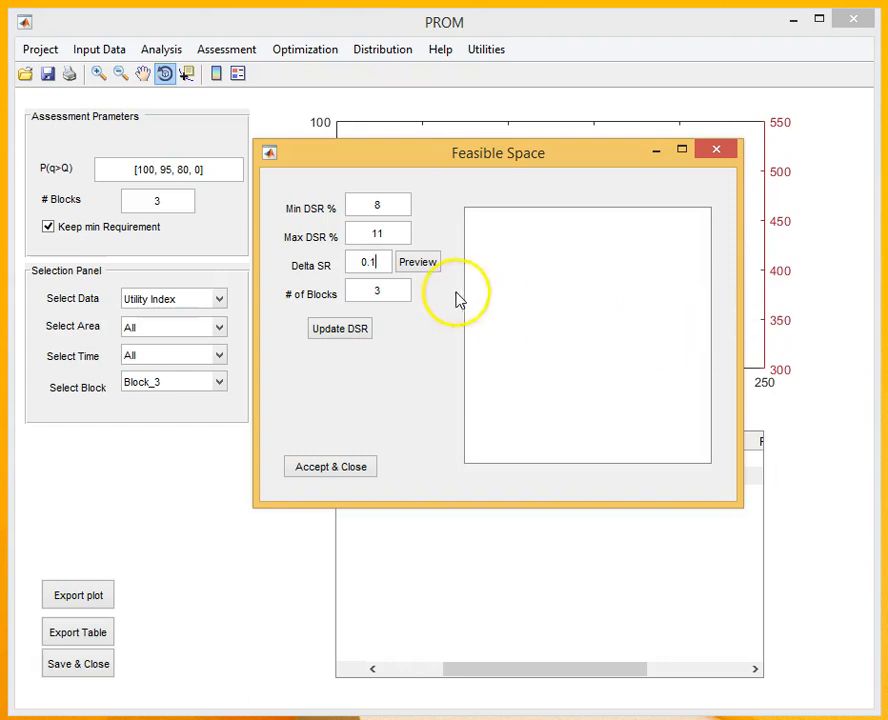
click(420, 265)
drag(707, 252, 713, 440)
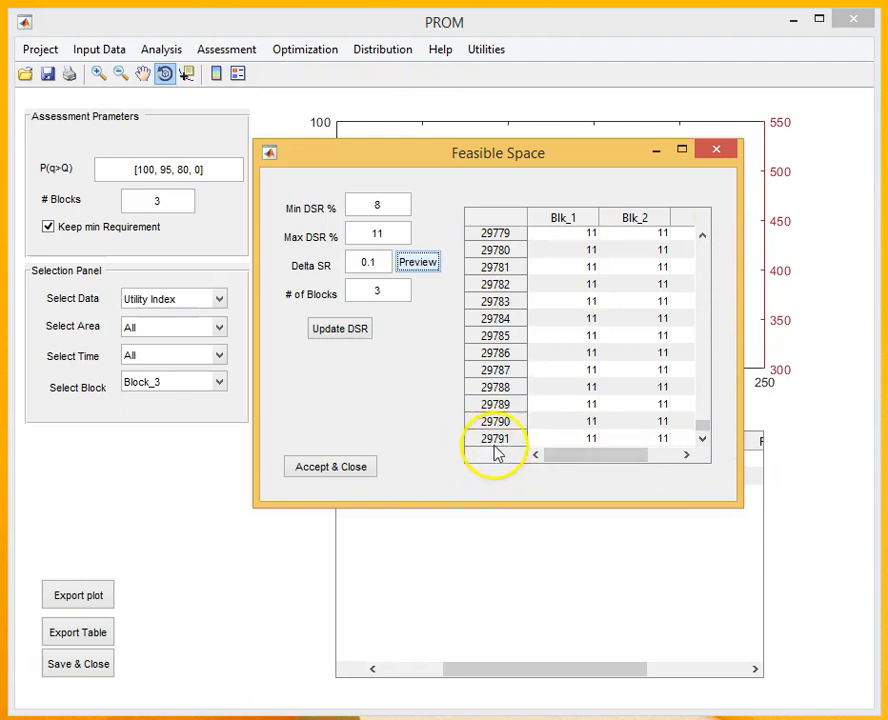
Narrow the DSR range to a minimum of 8.5% and a maximum of 10.5%, preview the combinations through the last row and accept them.
drag(394, 203, 358, 200)
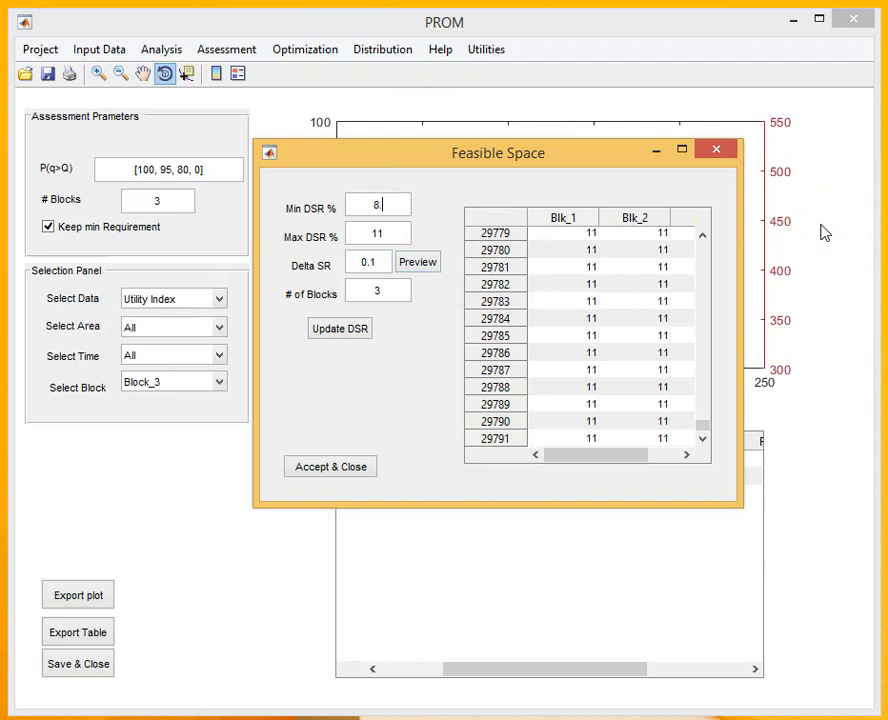
drag(388, 234, 366, 235)
click(418, 262)
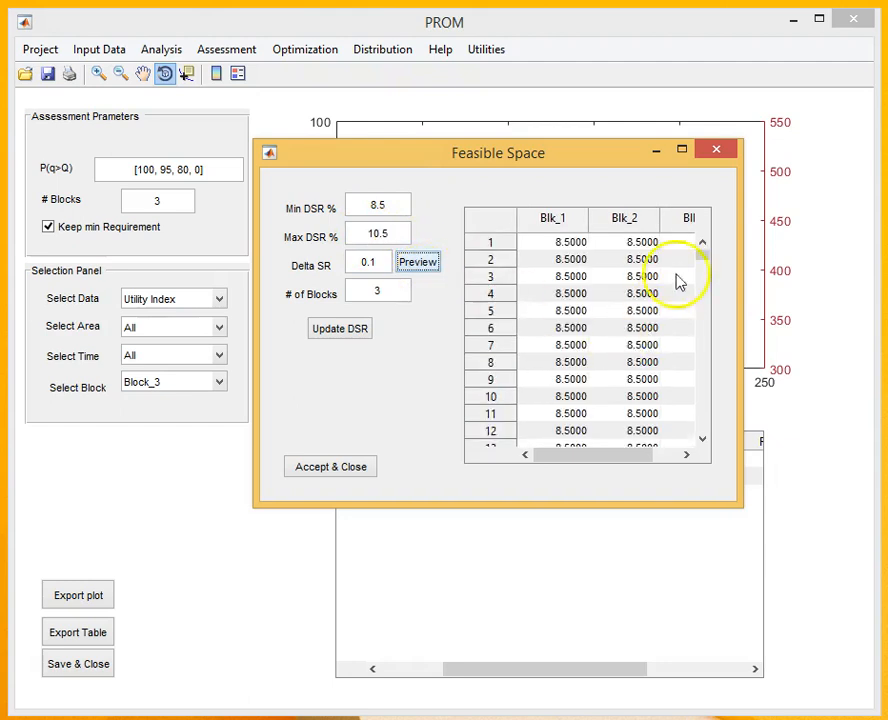
drag(703, 258, 700, 430)
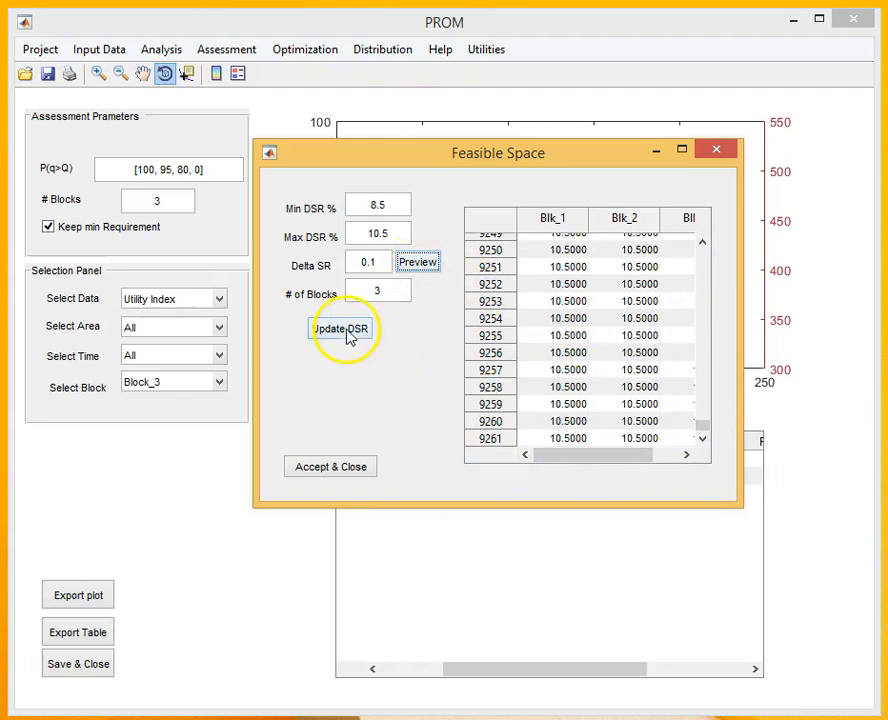
click(349, 474)
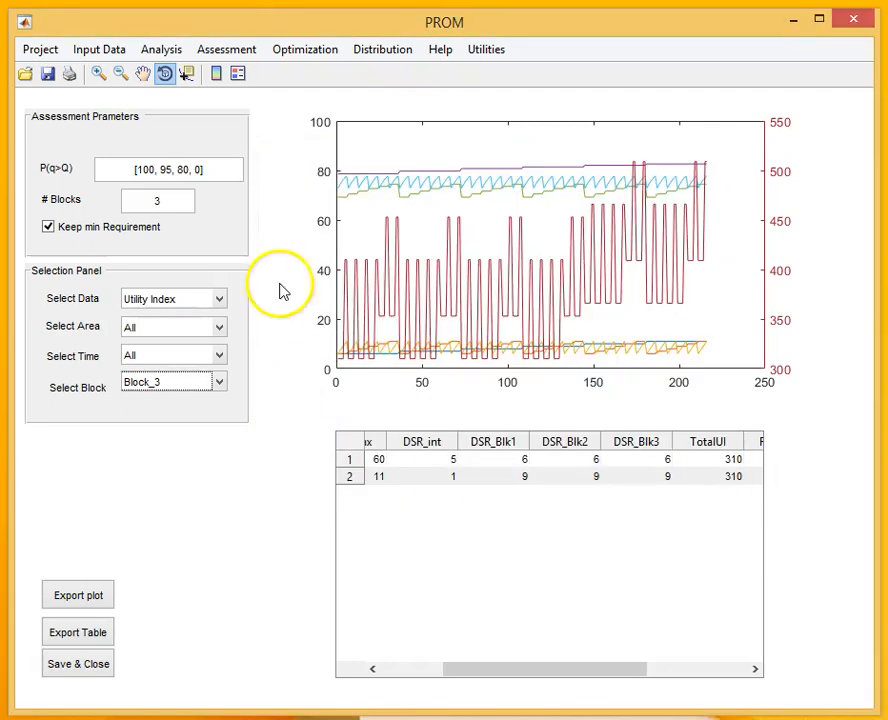
Run the optimization with the refined scenarios and review the DSR, TotalUI and reliability columns of the result table.
click(298, 54)
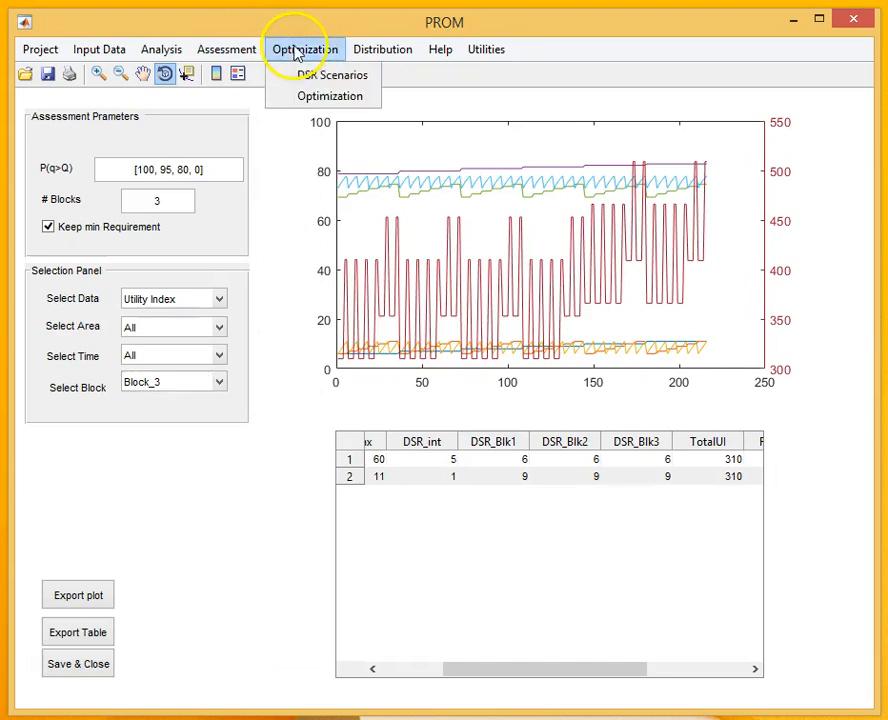
click(353, 104)
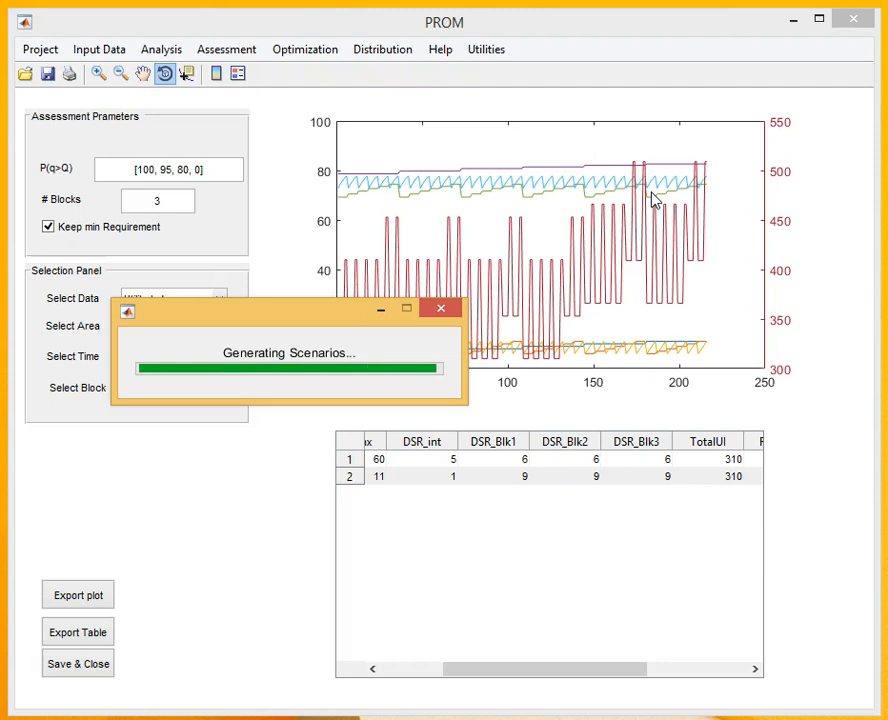
click(663, 185)
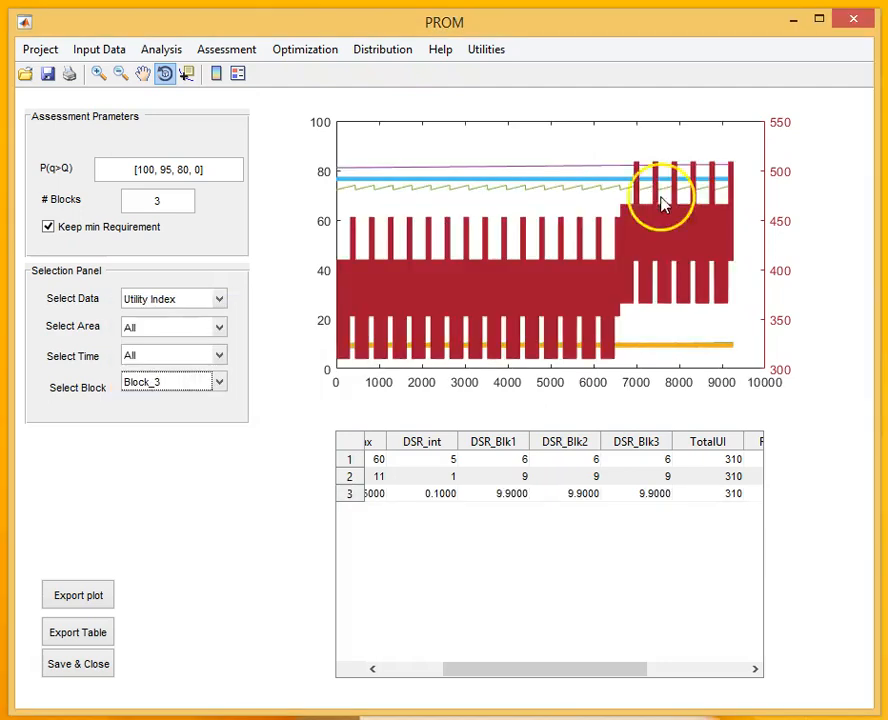
drag(531, 667, 636, 680)
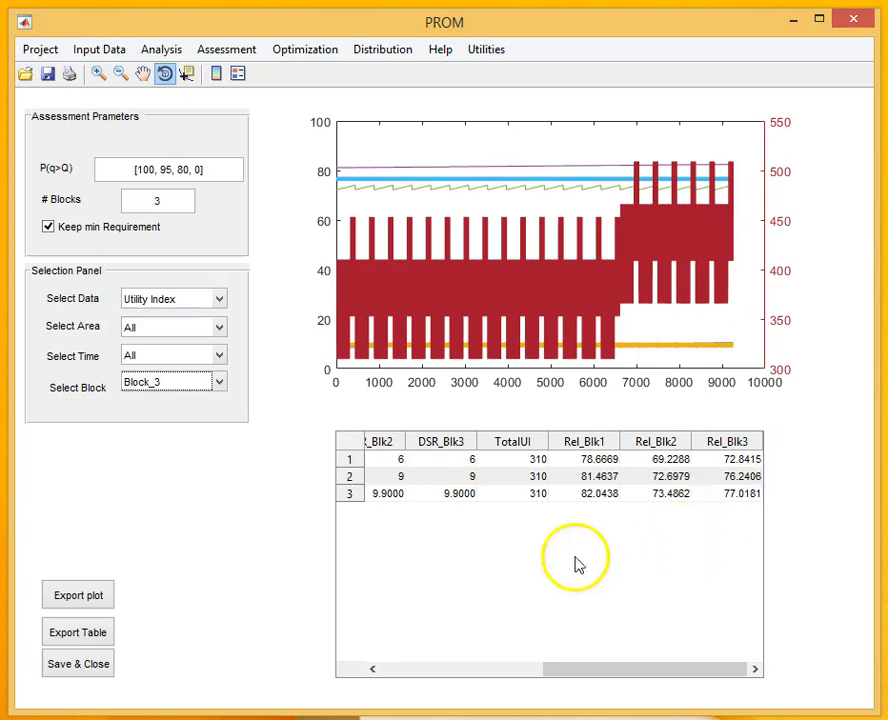
drag(604, 676, 436, 688)
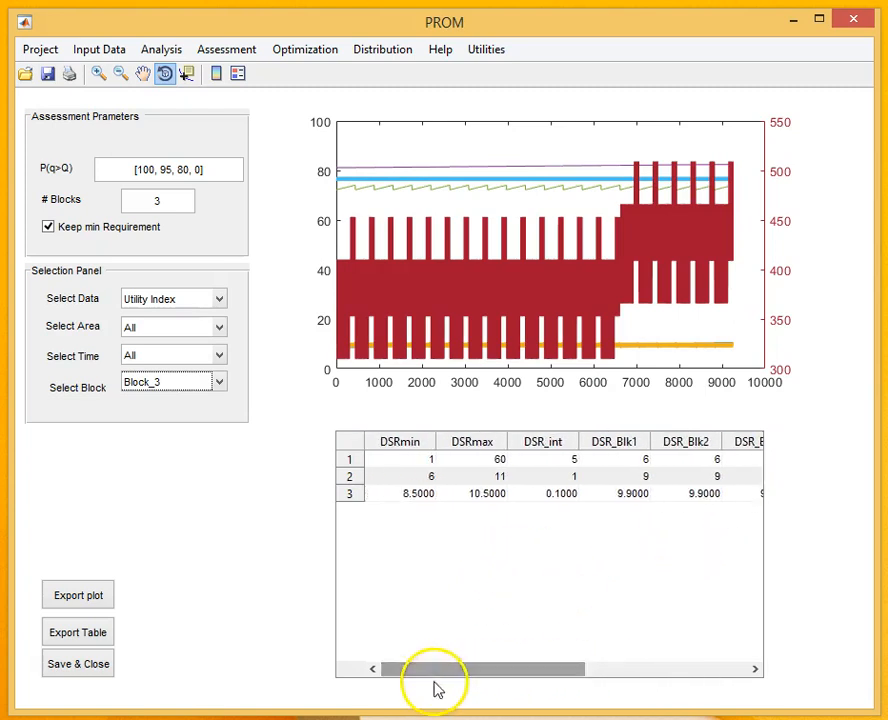
Display the Optimal DSR data of Block_1 for all areas and months.
click(388, 58)
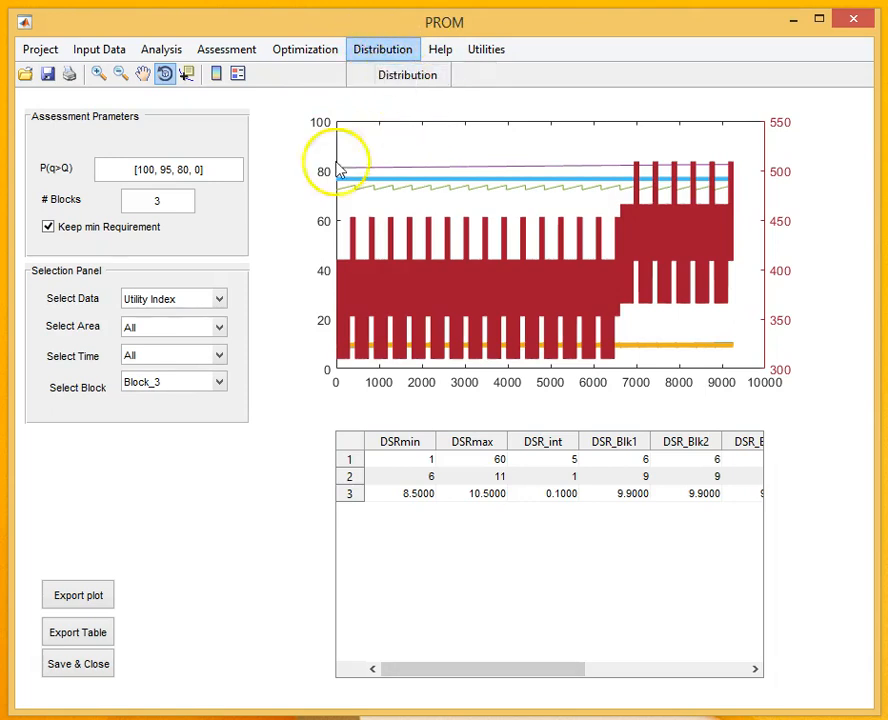
click(221, 302)
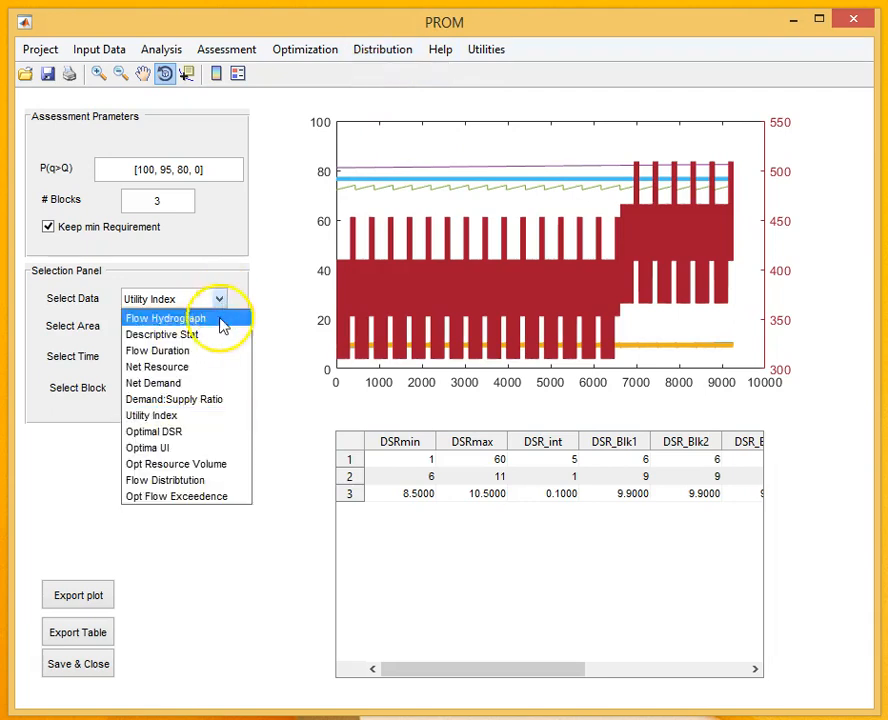
click(197, 440)
click(185, 388)
click(182, 402)
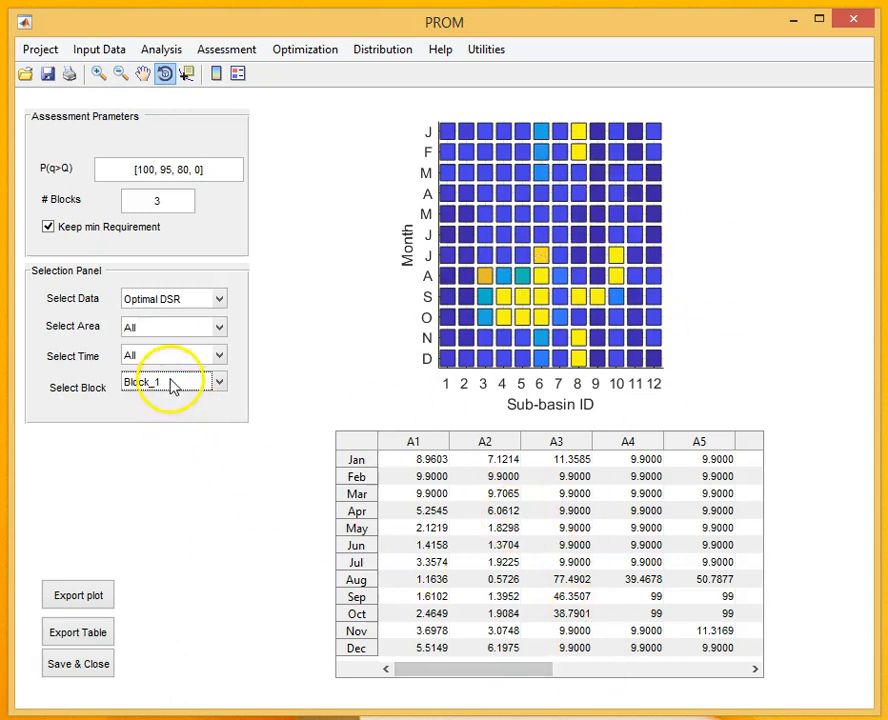
Display the Optima UI data of Block_1 and look through its sub-basin columns.
click(212, 300)
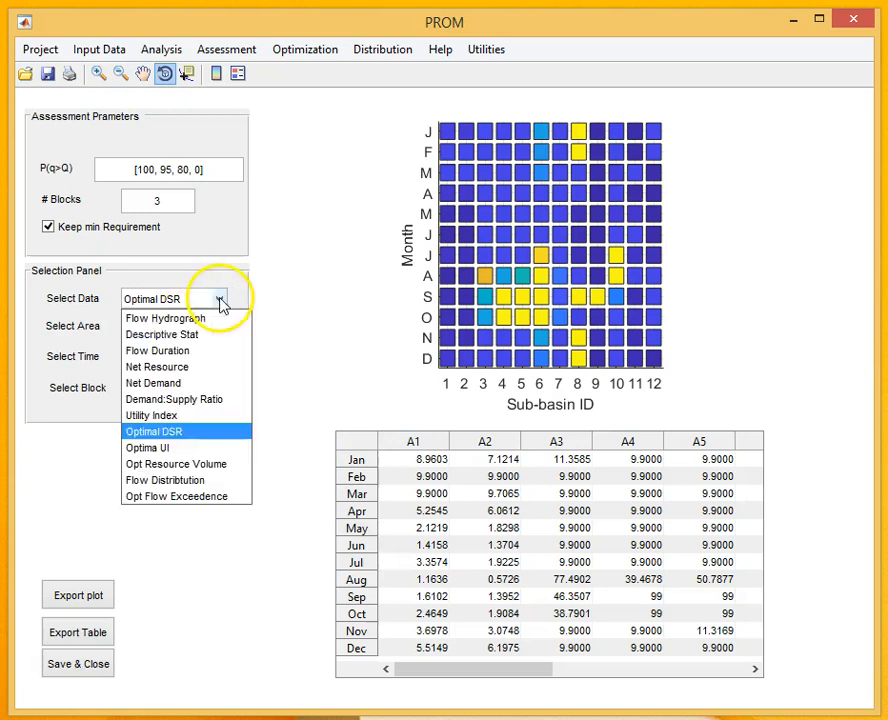
click(185, 393)
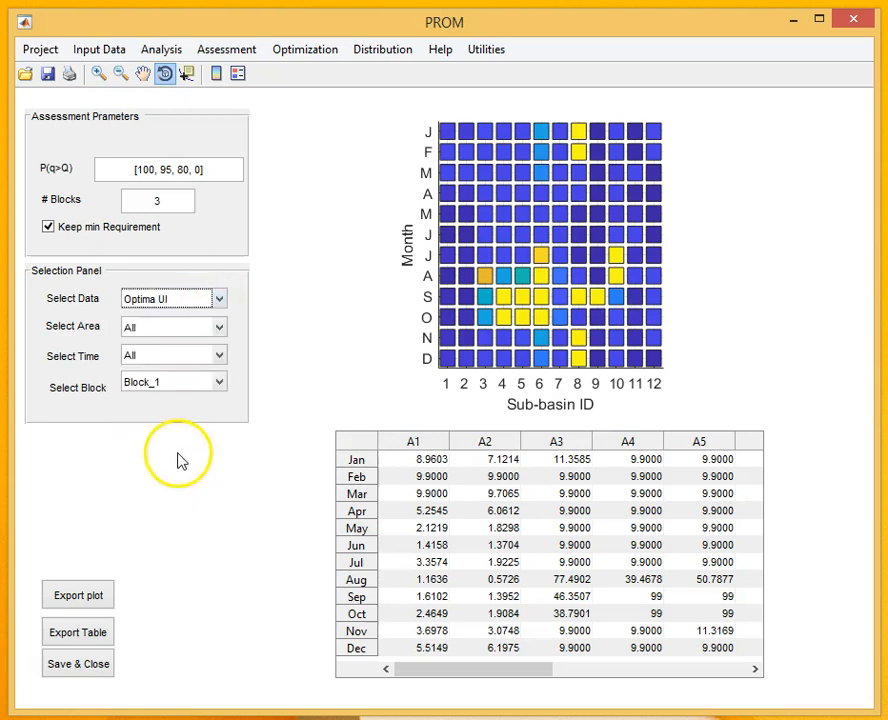
click(176, 389)
click(176, 403)
drag(460, 674, 490, 686)
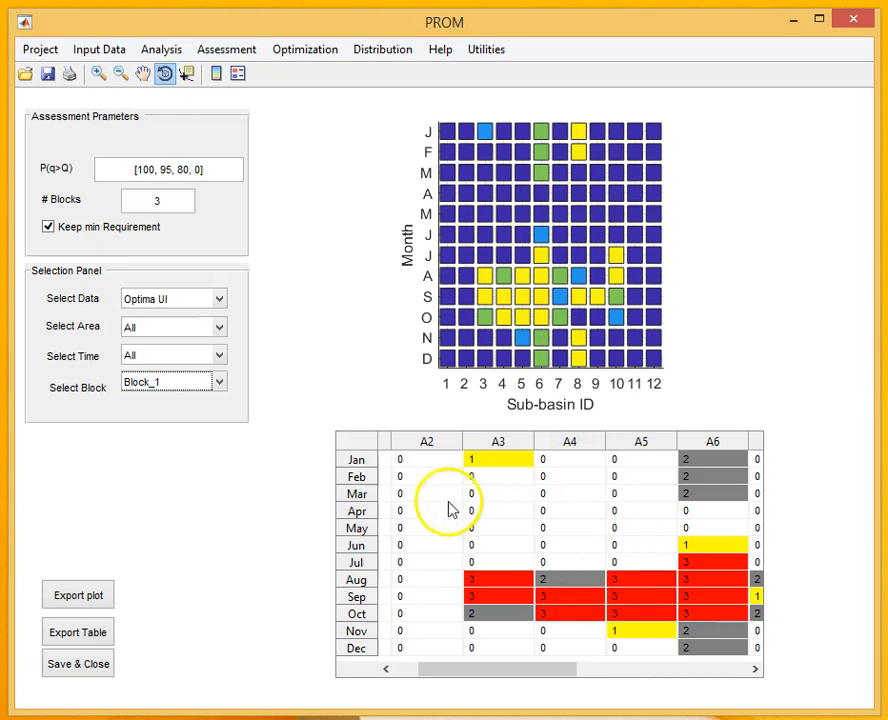
Compare the Optima UI maps and tables of Block_2 and Block_3.
click(185, 390)
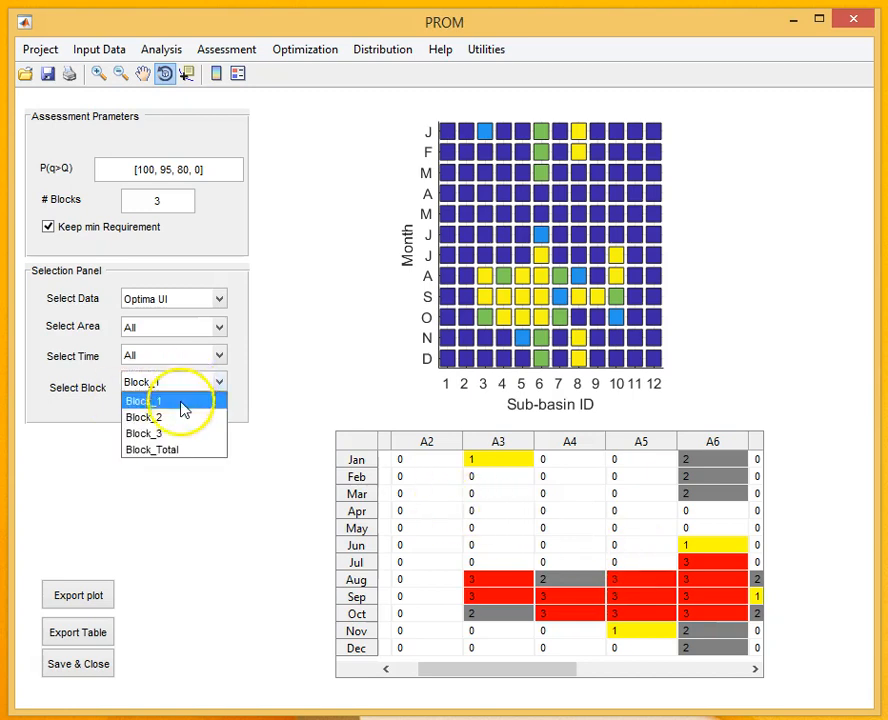
click(176, 416)
click(174, 386)
click(171, 434)
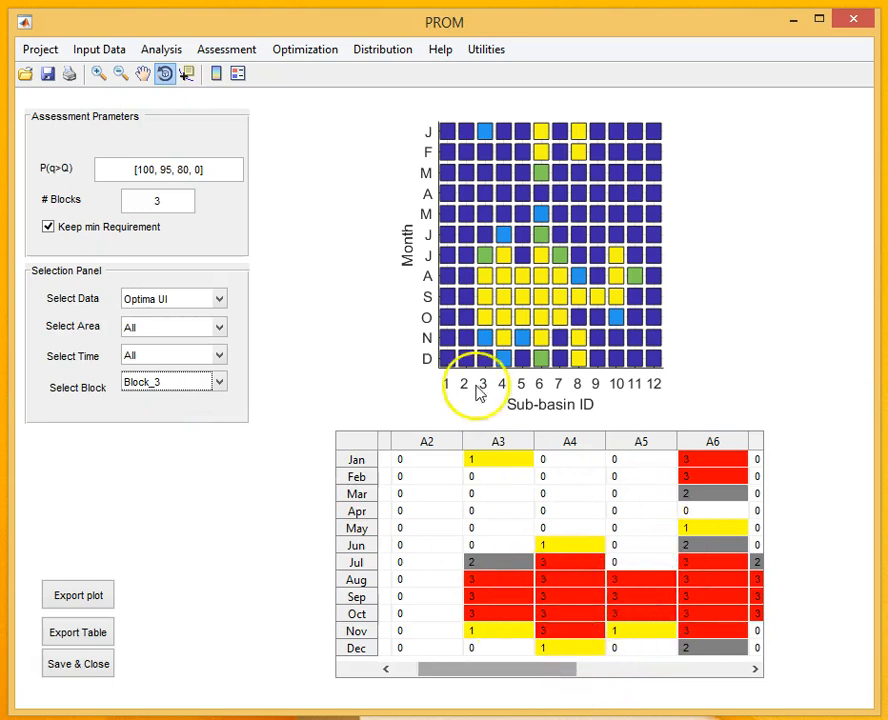
Run the Distribution calculation and display the Opt Resource Volume of Block_1.
click(390, 52)
click(415, 80)
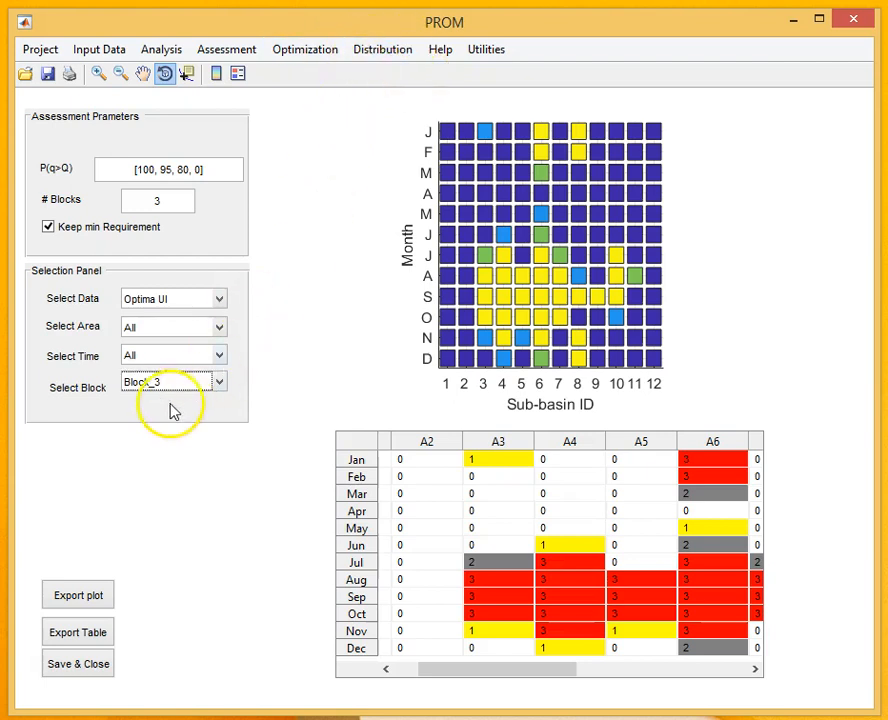
click(177, 308)
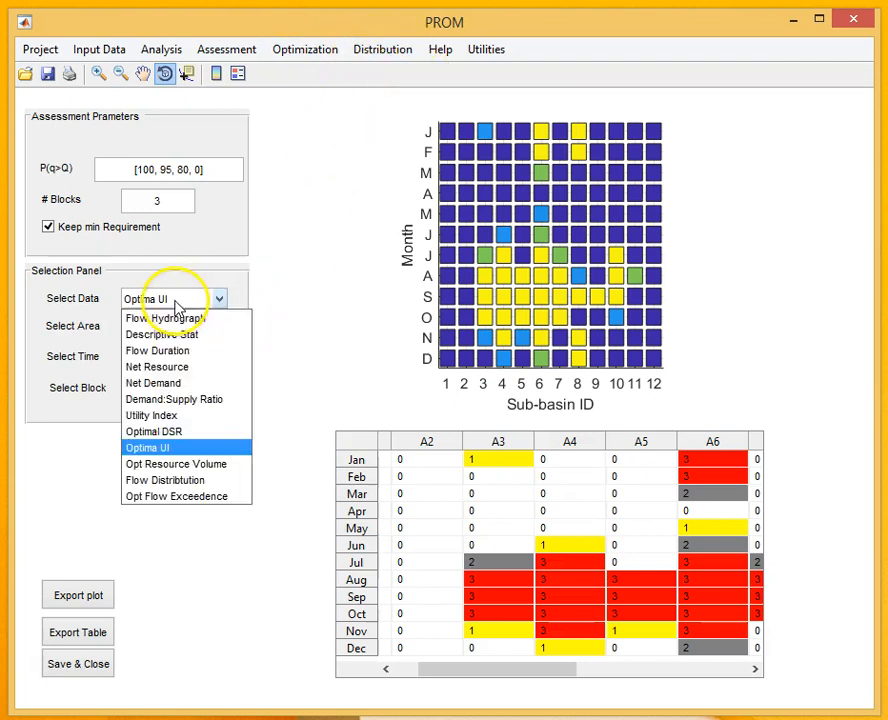
click(182, 468)
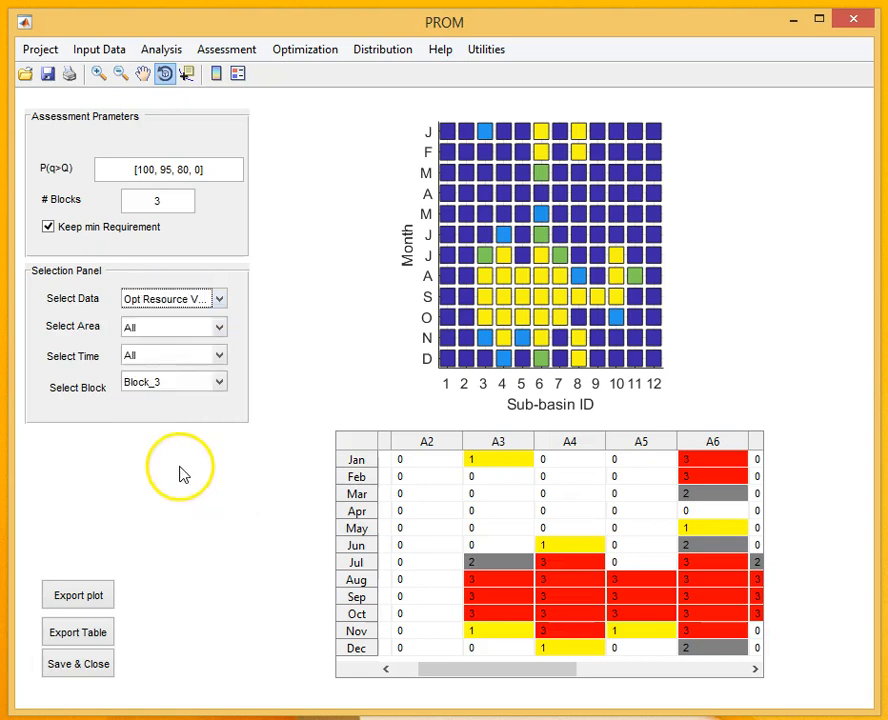
click(174, 386)
click(168, 401)
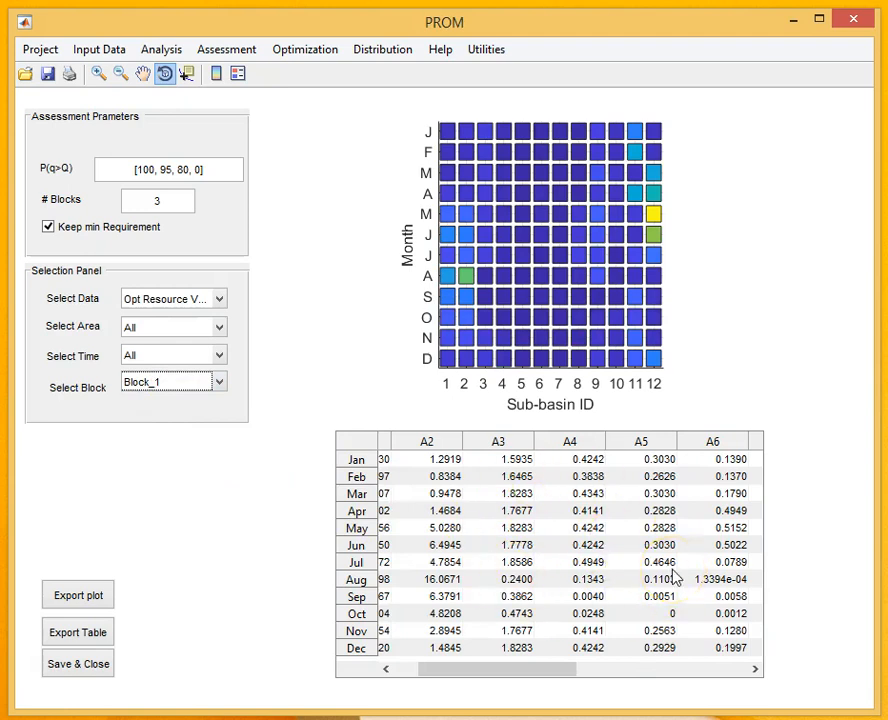
View the Opt Resource Volume of Block_2 and of Block_3.
click(168, 386)
click(160, 415)
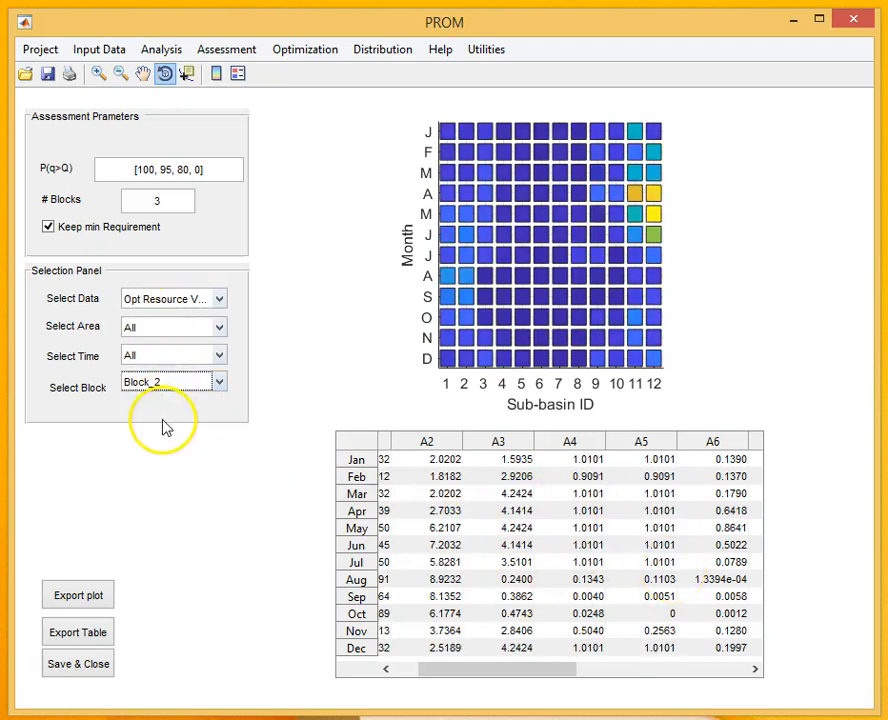
click(175, 390)
click(158, 433)
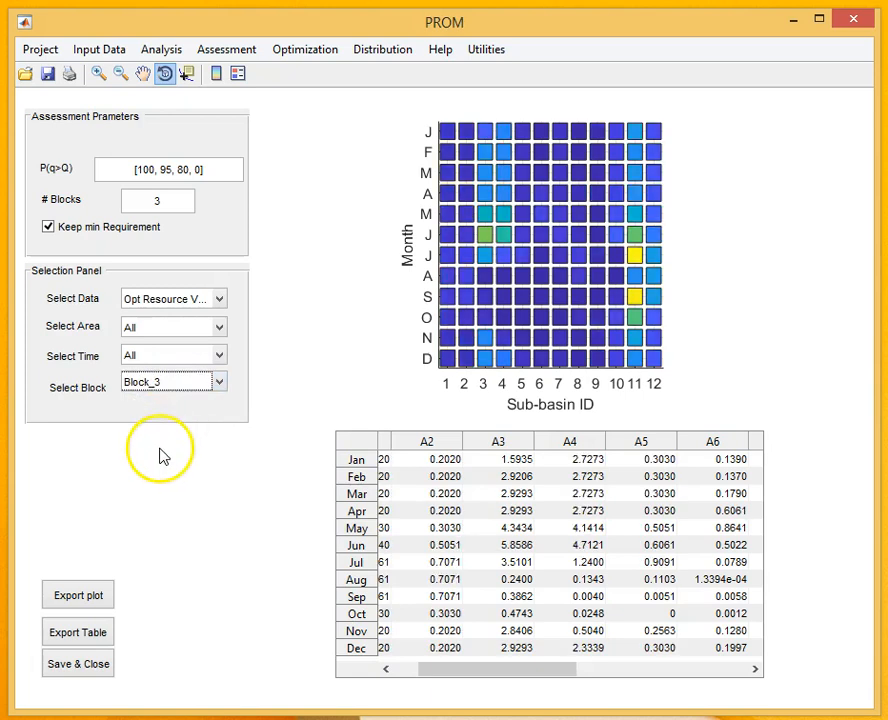
Display the flow distribution data for Block_1, Block_3 and Block_2 across all areas and months.
click(172, 310)
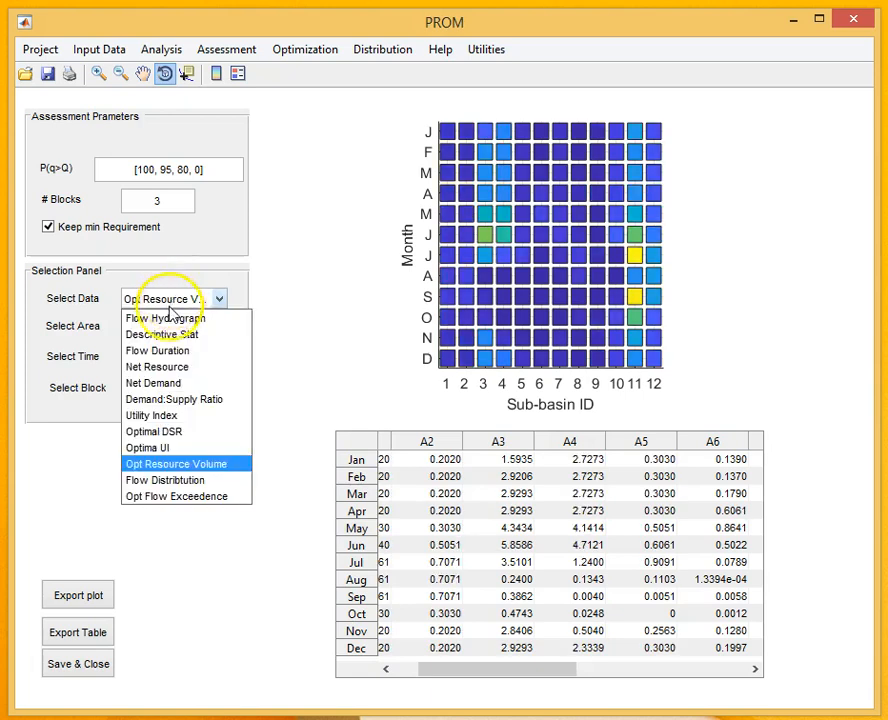
click(170, 485)
click(168, 389)
click(166, 399)
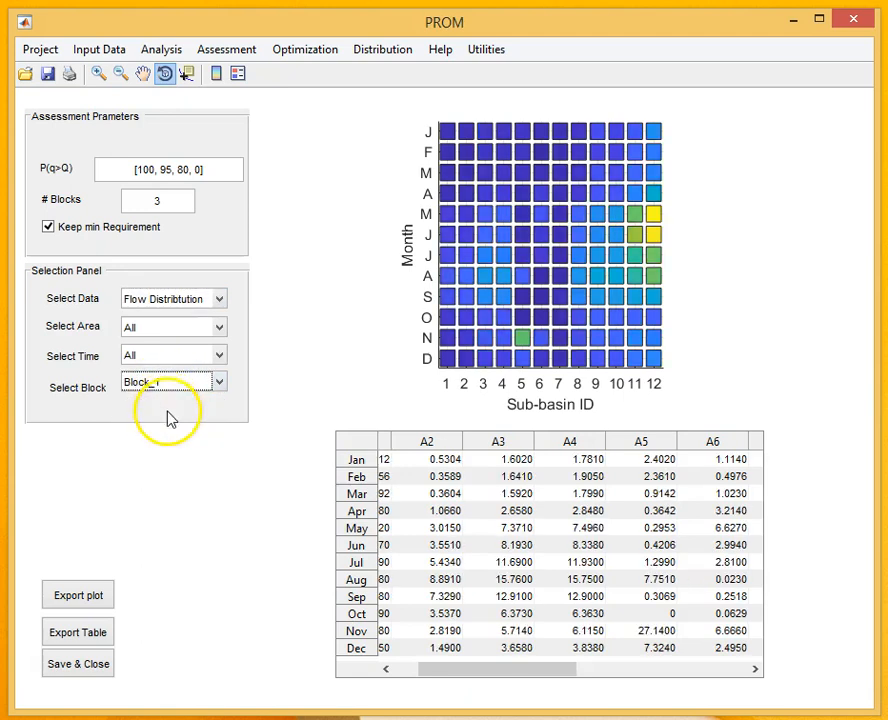
click(174, 390)
click(170, 434)
click(178, 387)
click(176, 418)
View the flow distribution of area A1 and of area A3 over all months, and of A3 in Feb.
click(172, 333)
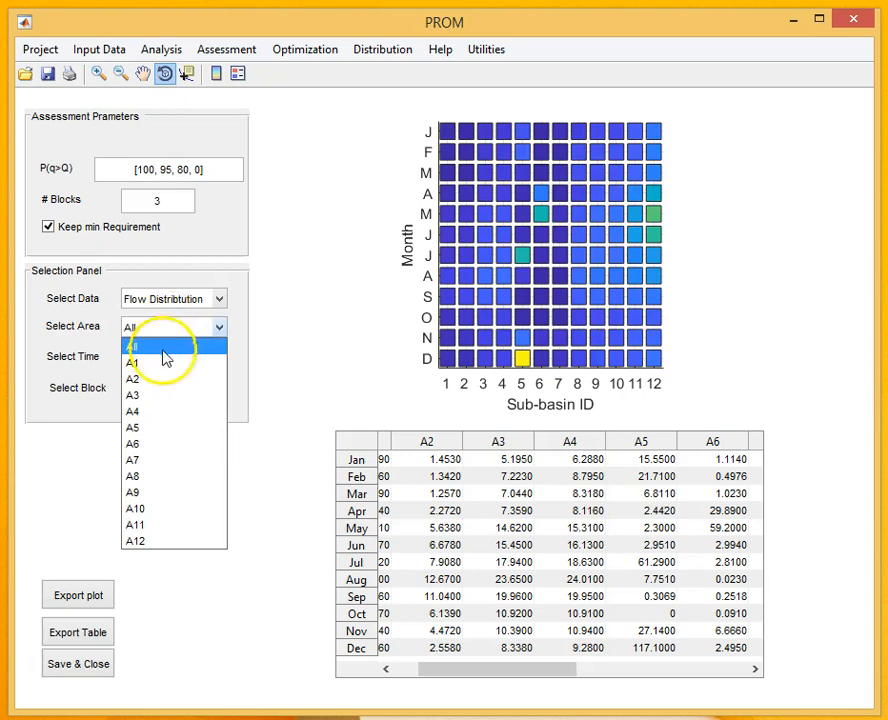
click(168, 359)
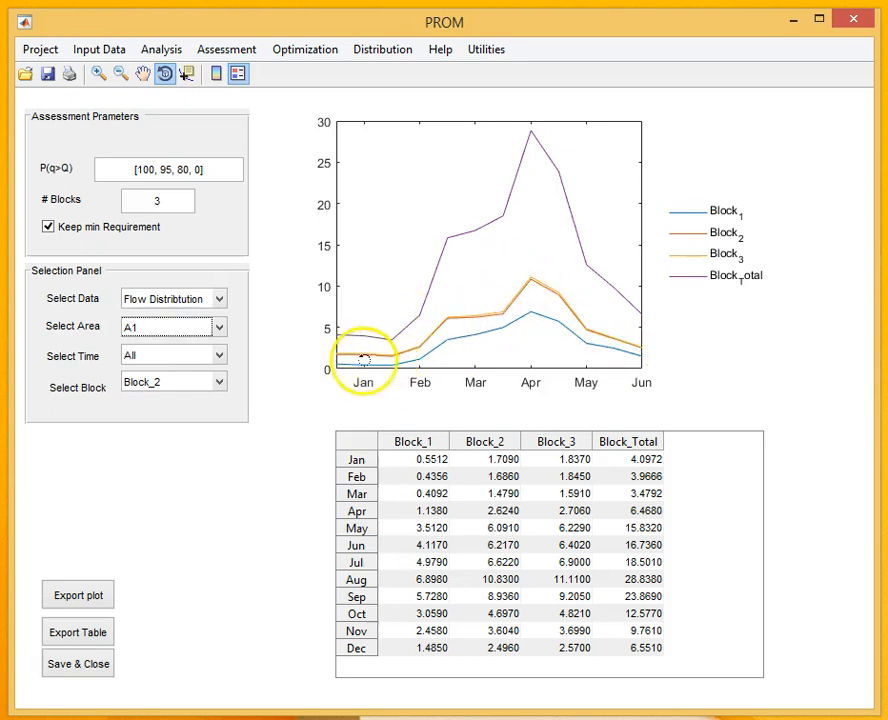
click(158, 330)
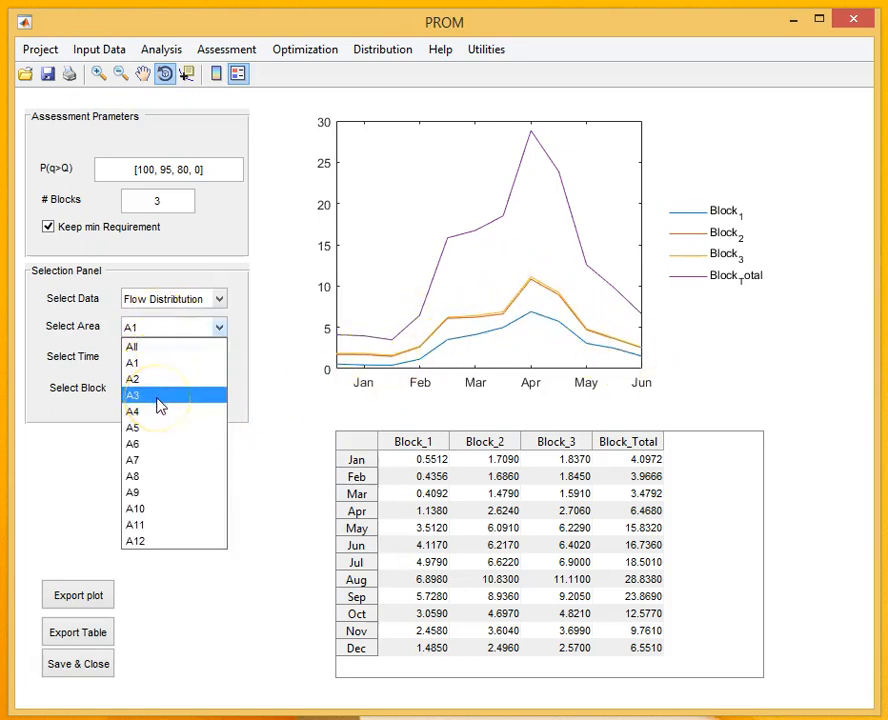
click(158, 396)
click(166, 360)
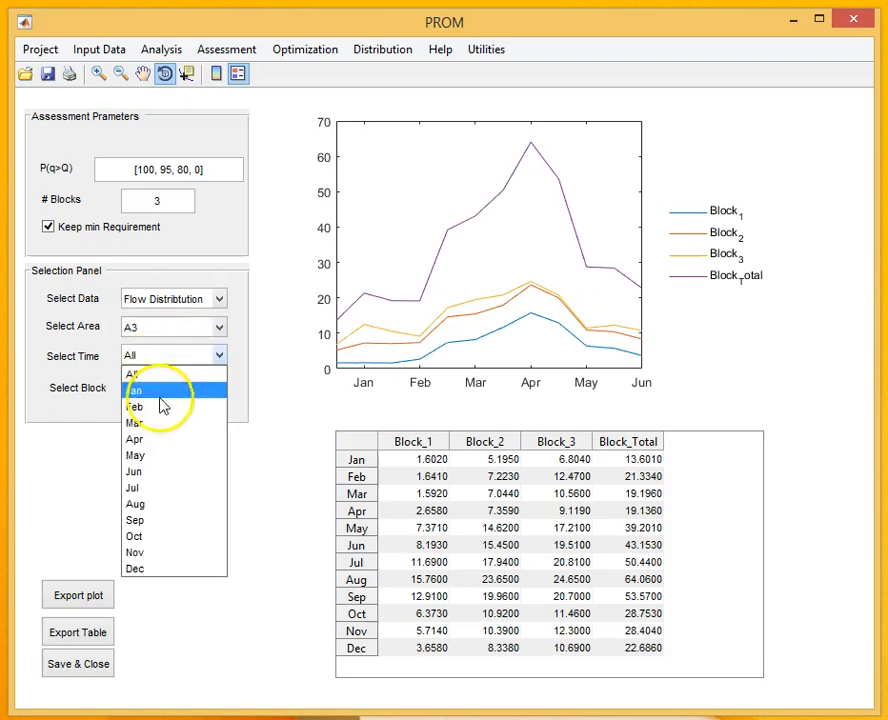
click(164, 408)
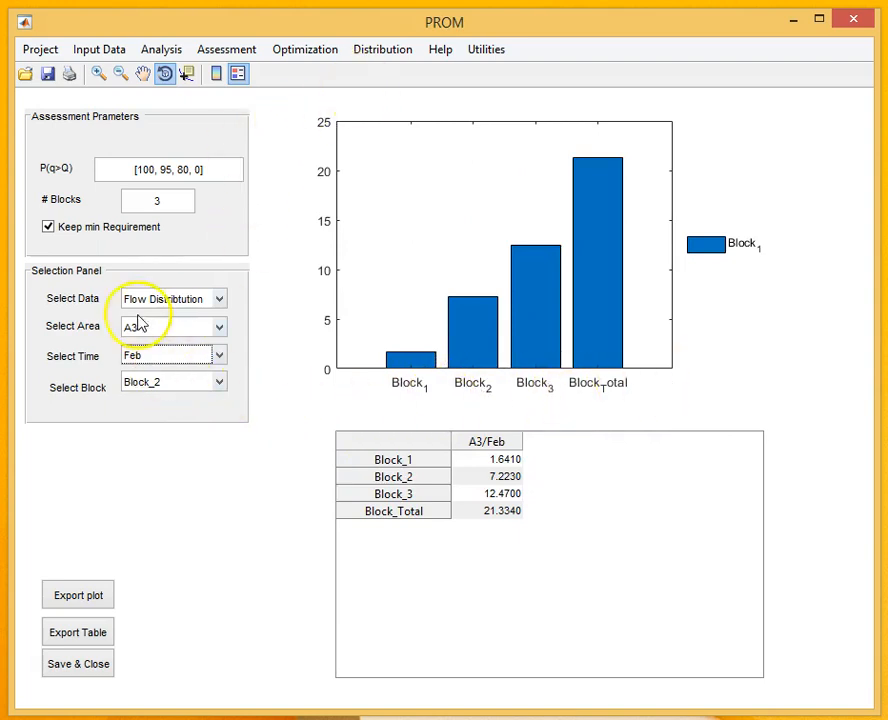
Switch to the optimized flow exceedance data and display Block_1 for all areas and all months.
click(172, 299)
click(203, 500)
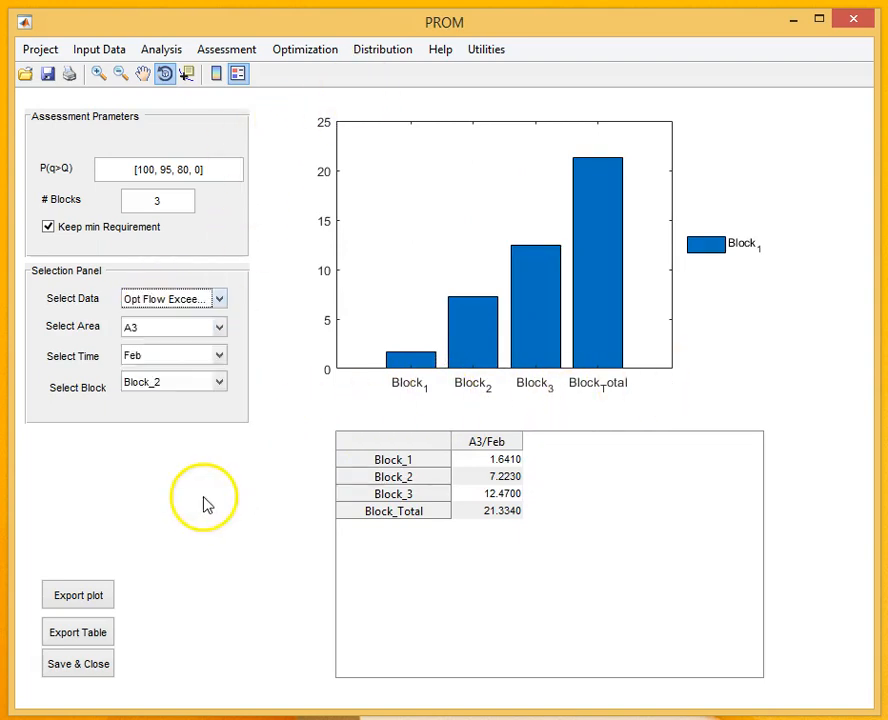
click(165, 390)
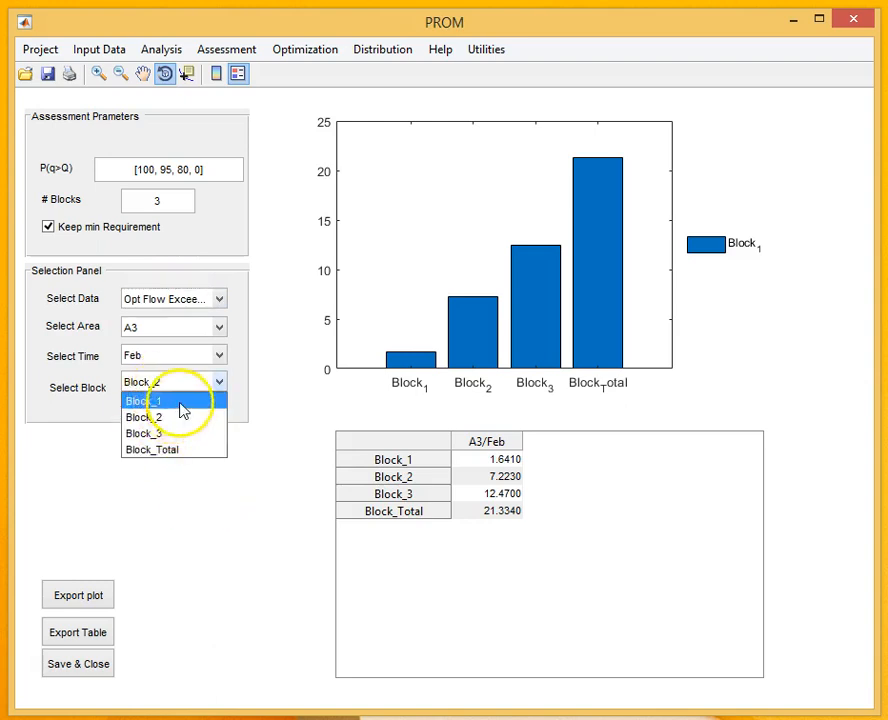
click(179, 402)
click(175, 332)
click(168, 346)
click(170, 360)
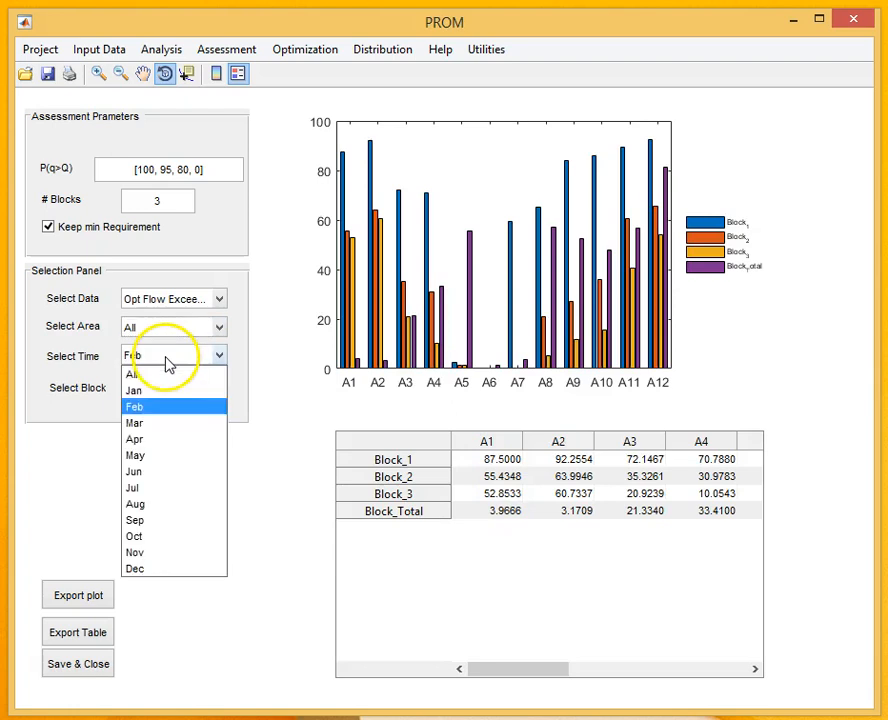
click(172, 374)
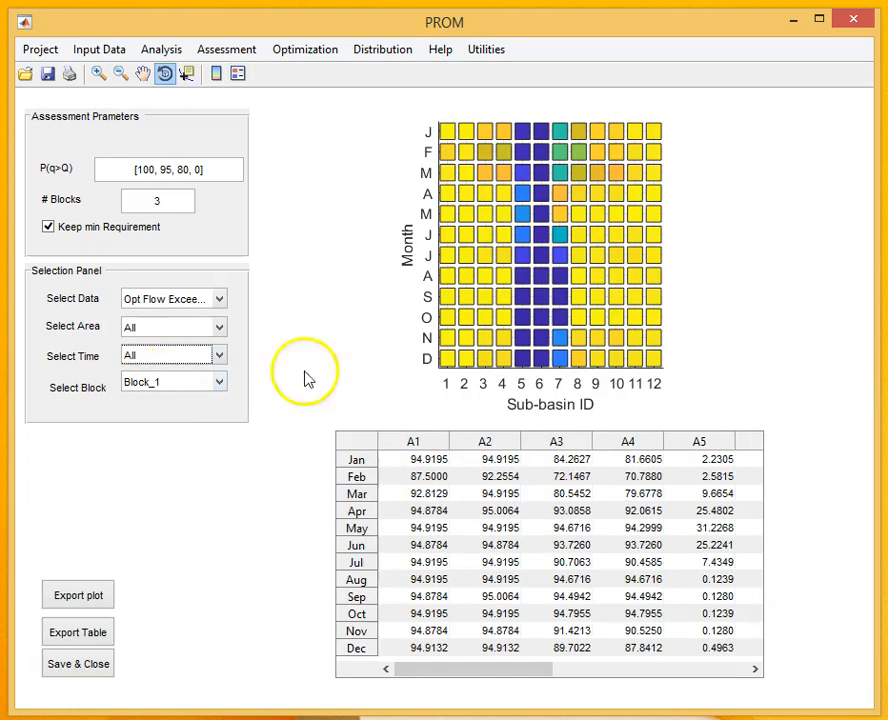
View the optimized flow exceedance maps and tables of Block_2 and of Block_3.
click(220, 383)
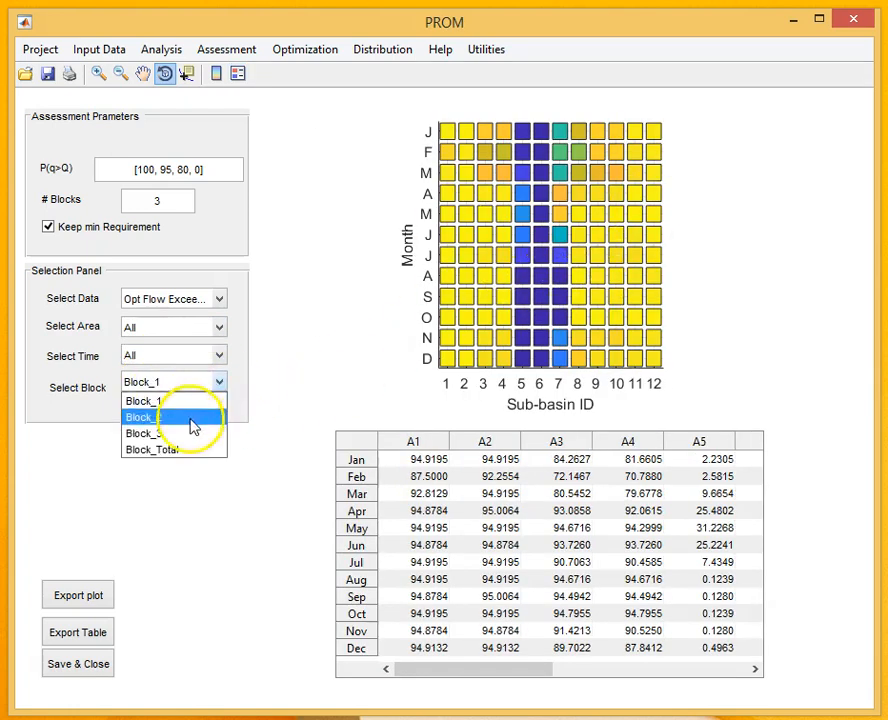
click(190, 419)
click(222, 385)
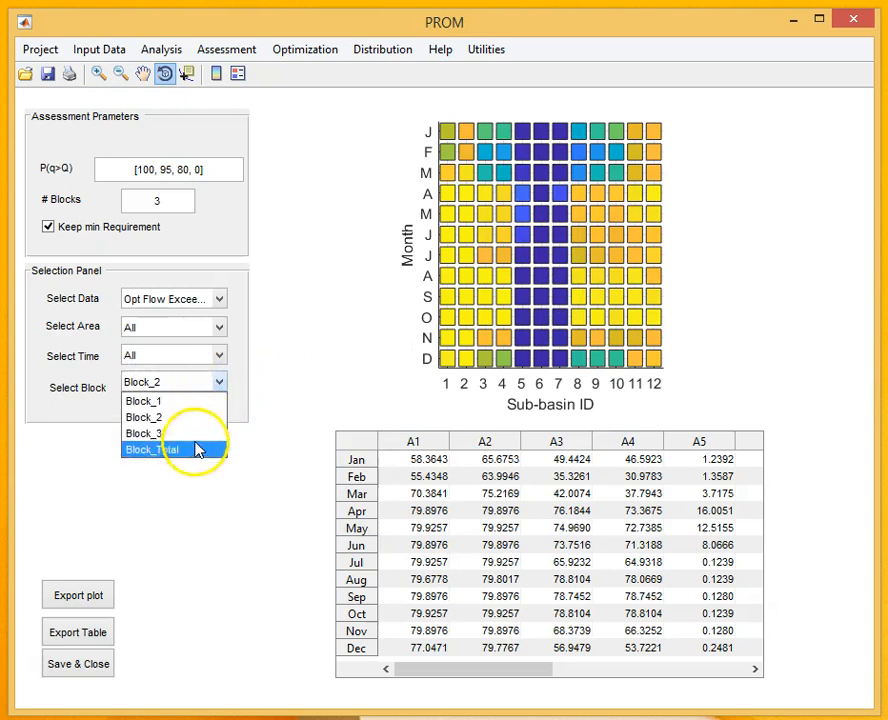
click(198, 435)
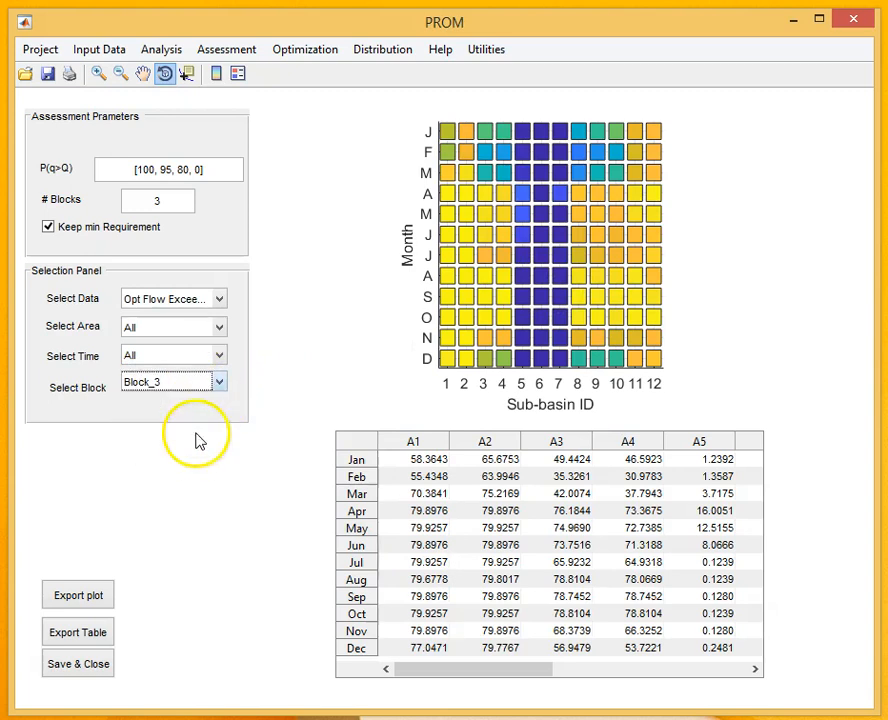
Compare the blocks' optimized flow exceedance across all areas in Jan, and for area A1 over all months.
click(220, 357)
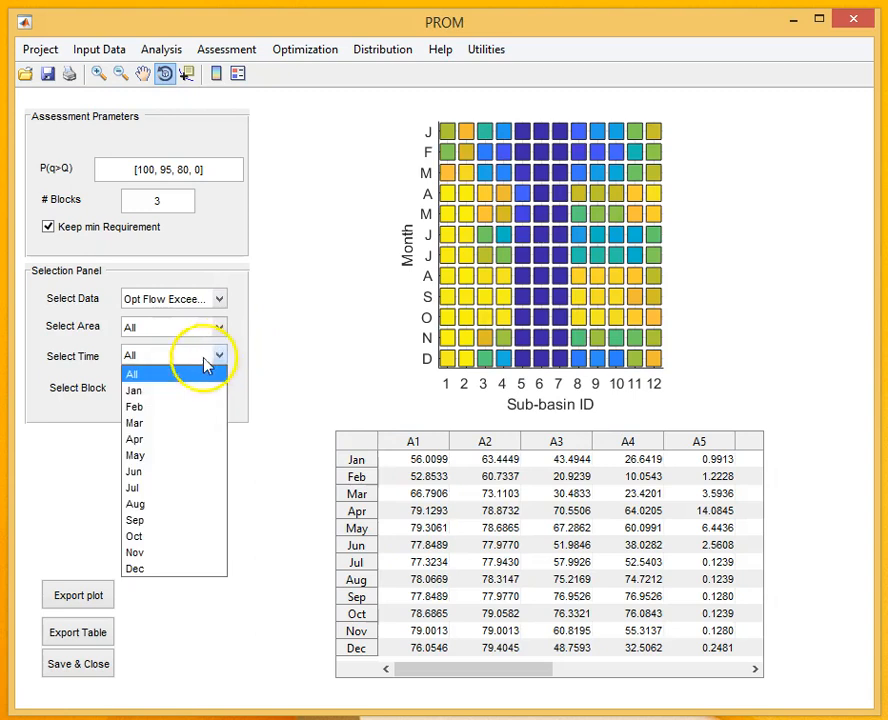
click(172, 398)
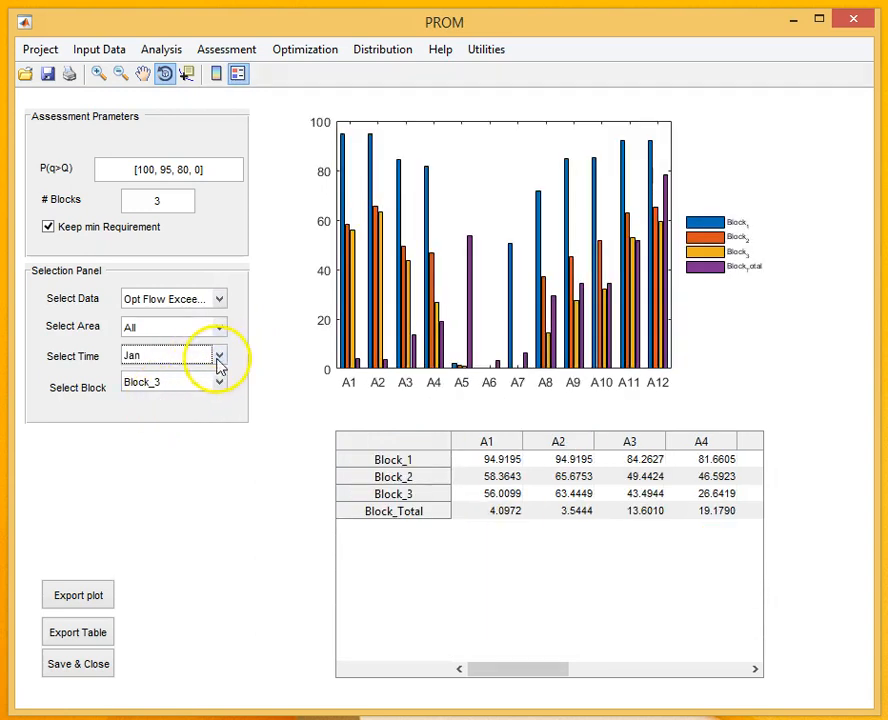
click(220, 330)
click(176, 368)
click(194, 360)
click(140, 374)
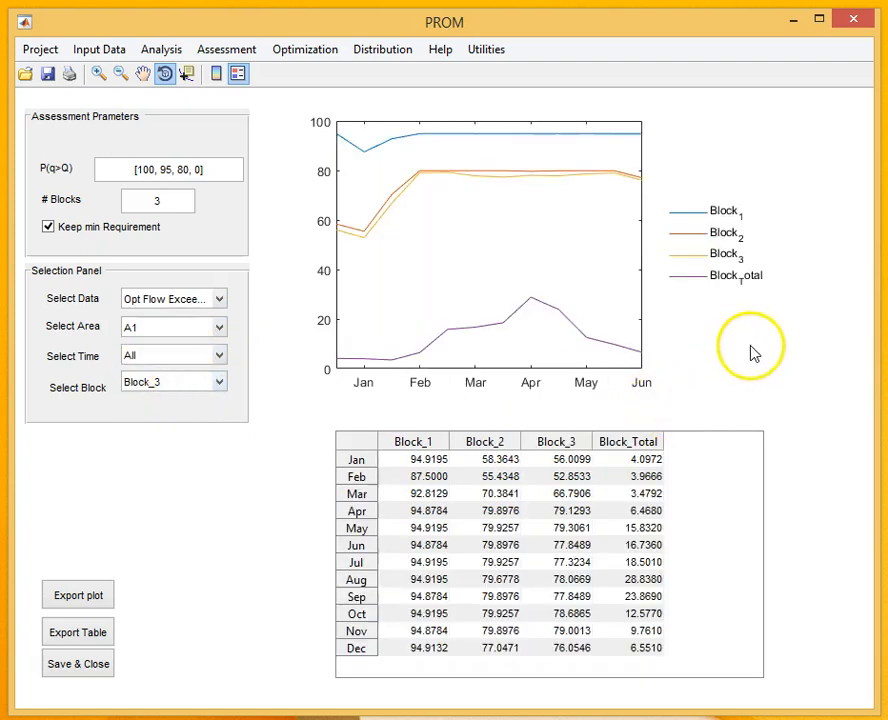